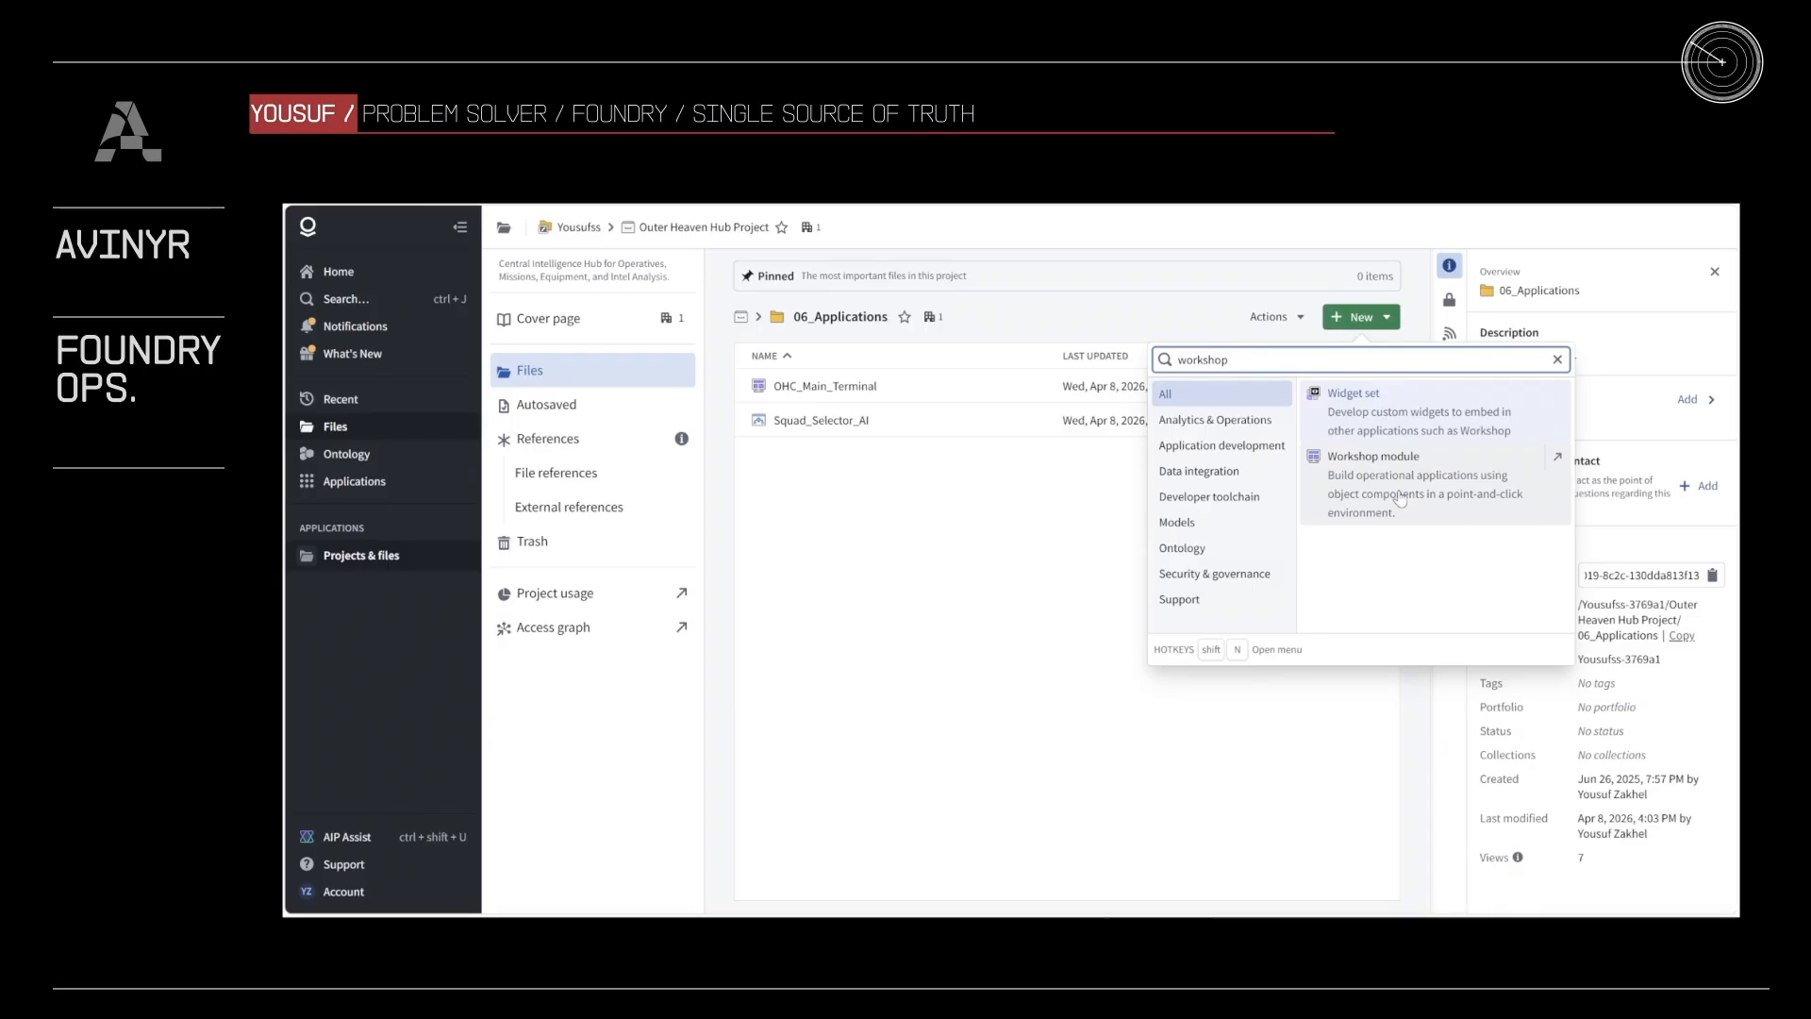
Step: Review the mission object list's widget setup in OHC_Main_Terminal and open its Active_Mission active-object variable
click(1077, 485)
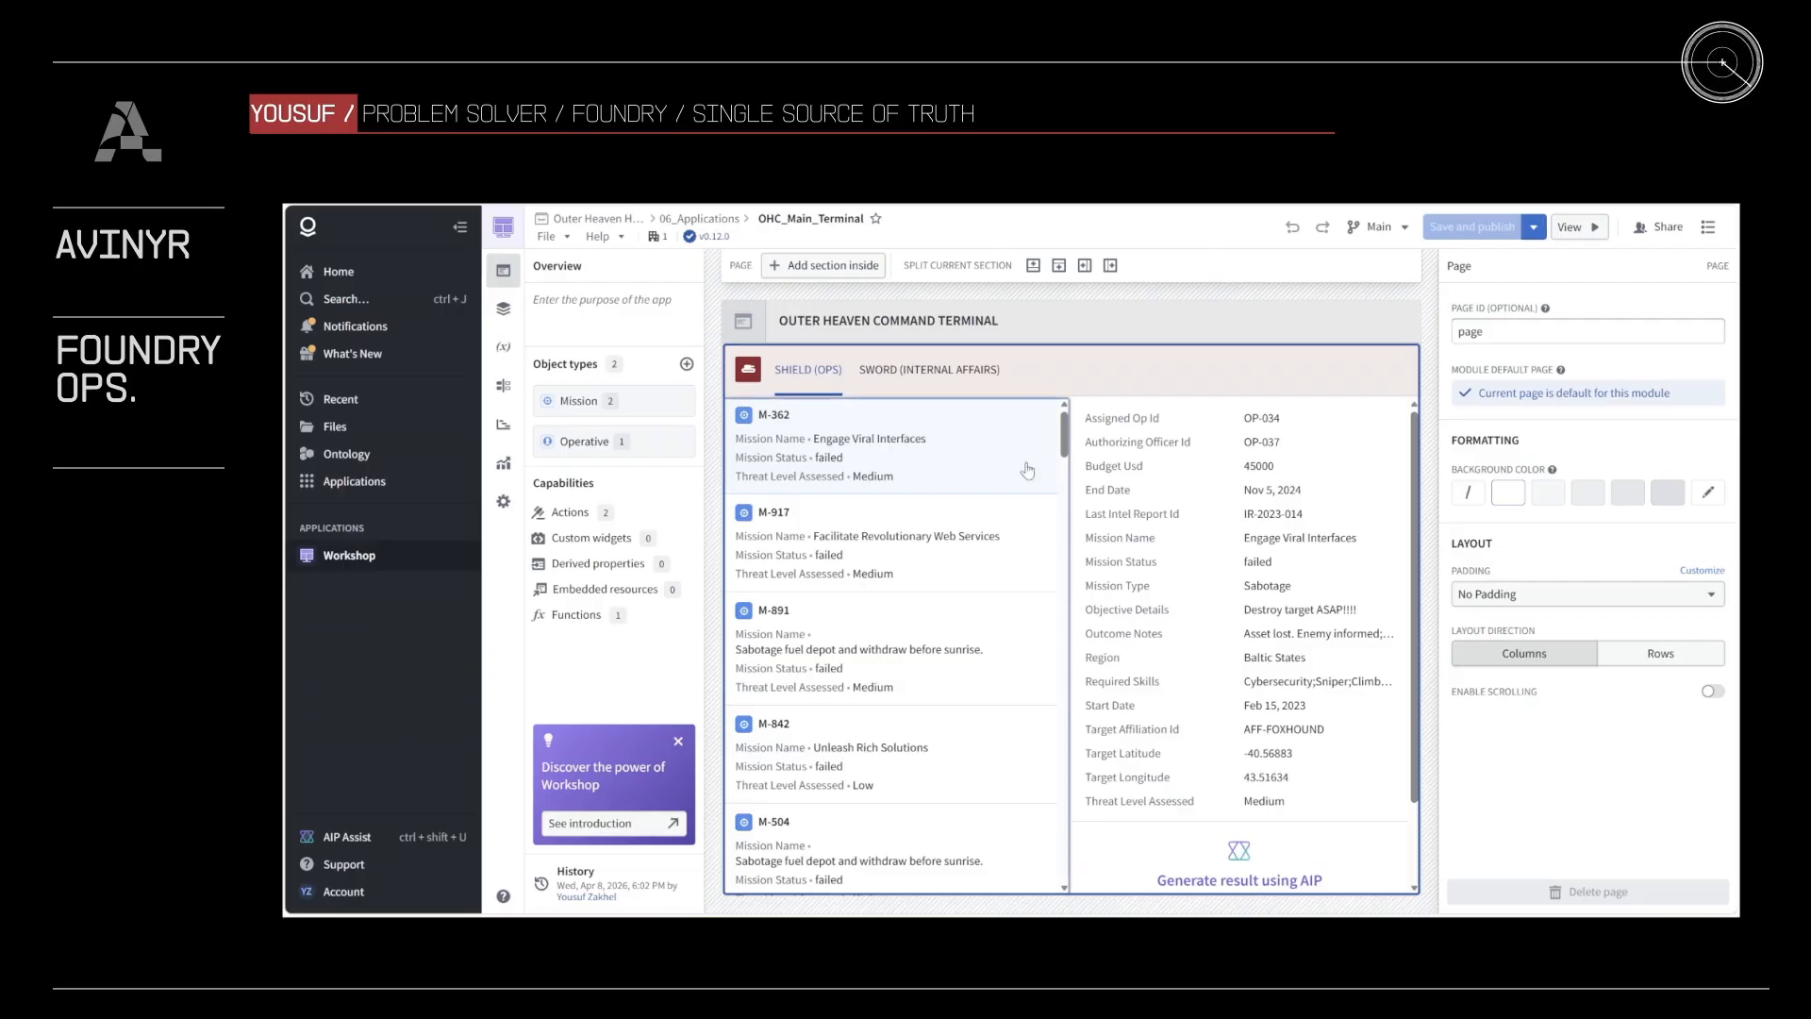
click(955, 531)
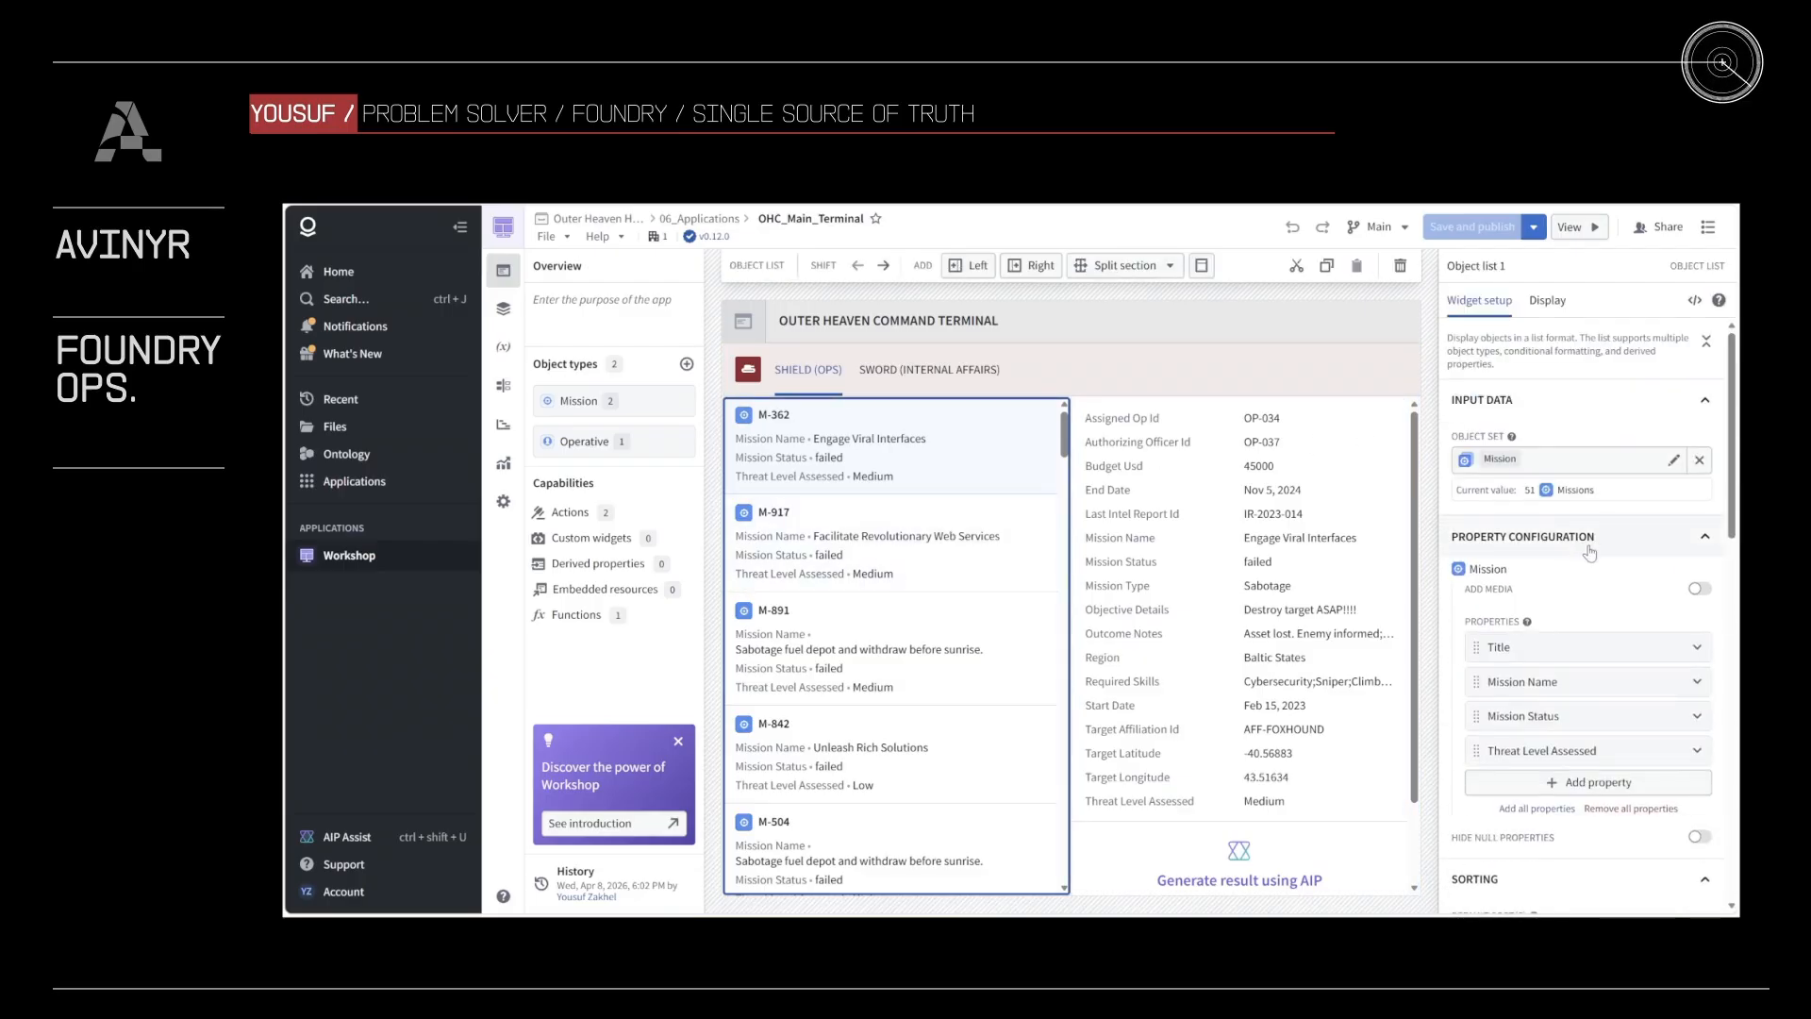
scroll(1643, 569, down, 3)
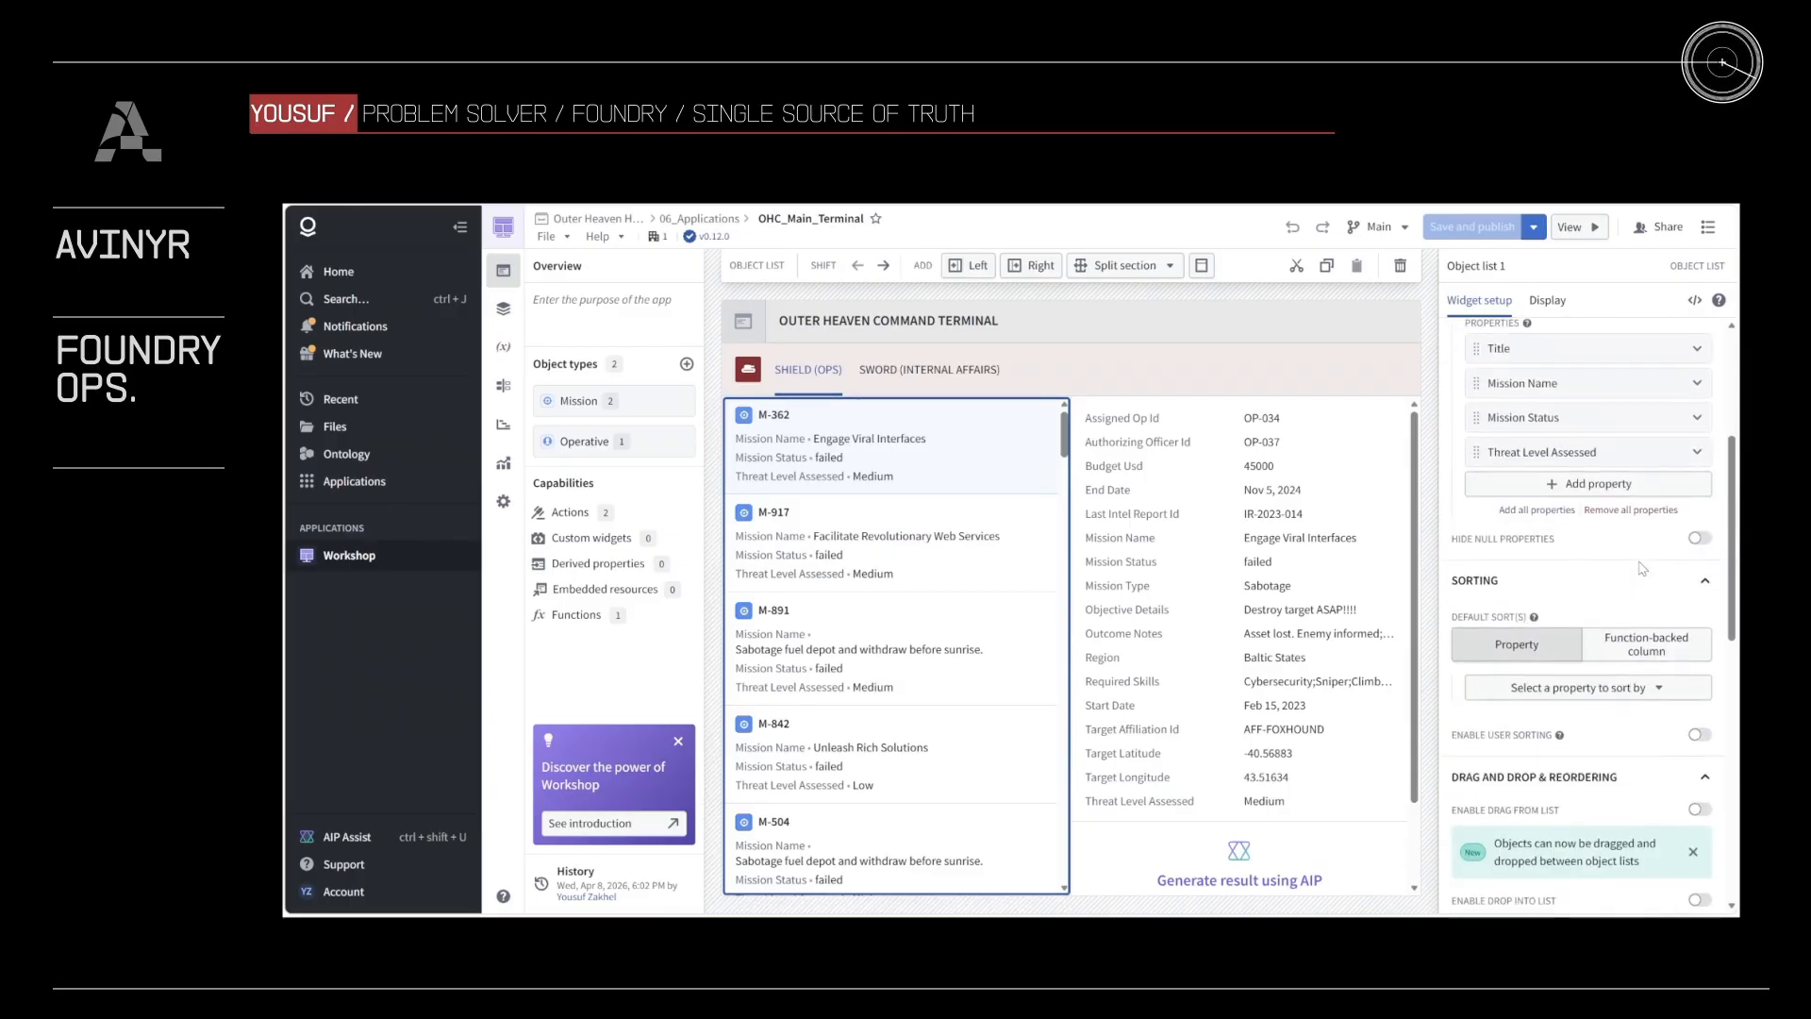
scroll(1640, 569, up, 1)
scroll(1641, 569, down, 5)
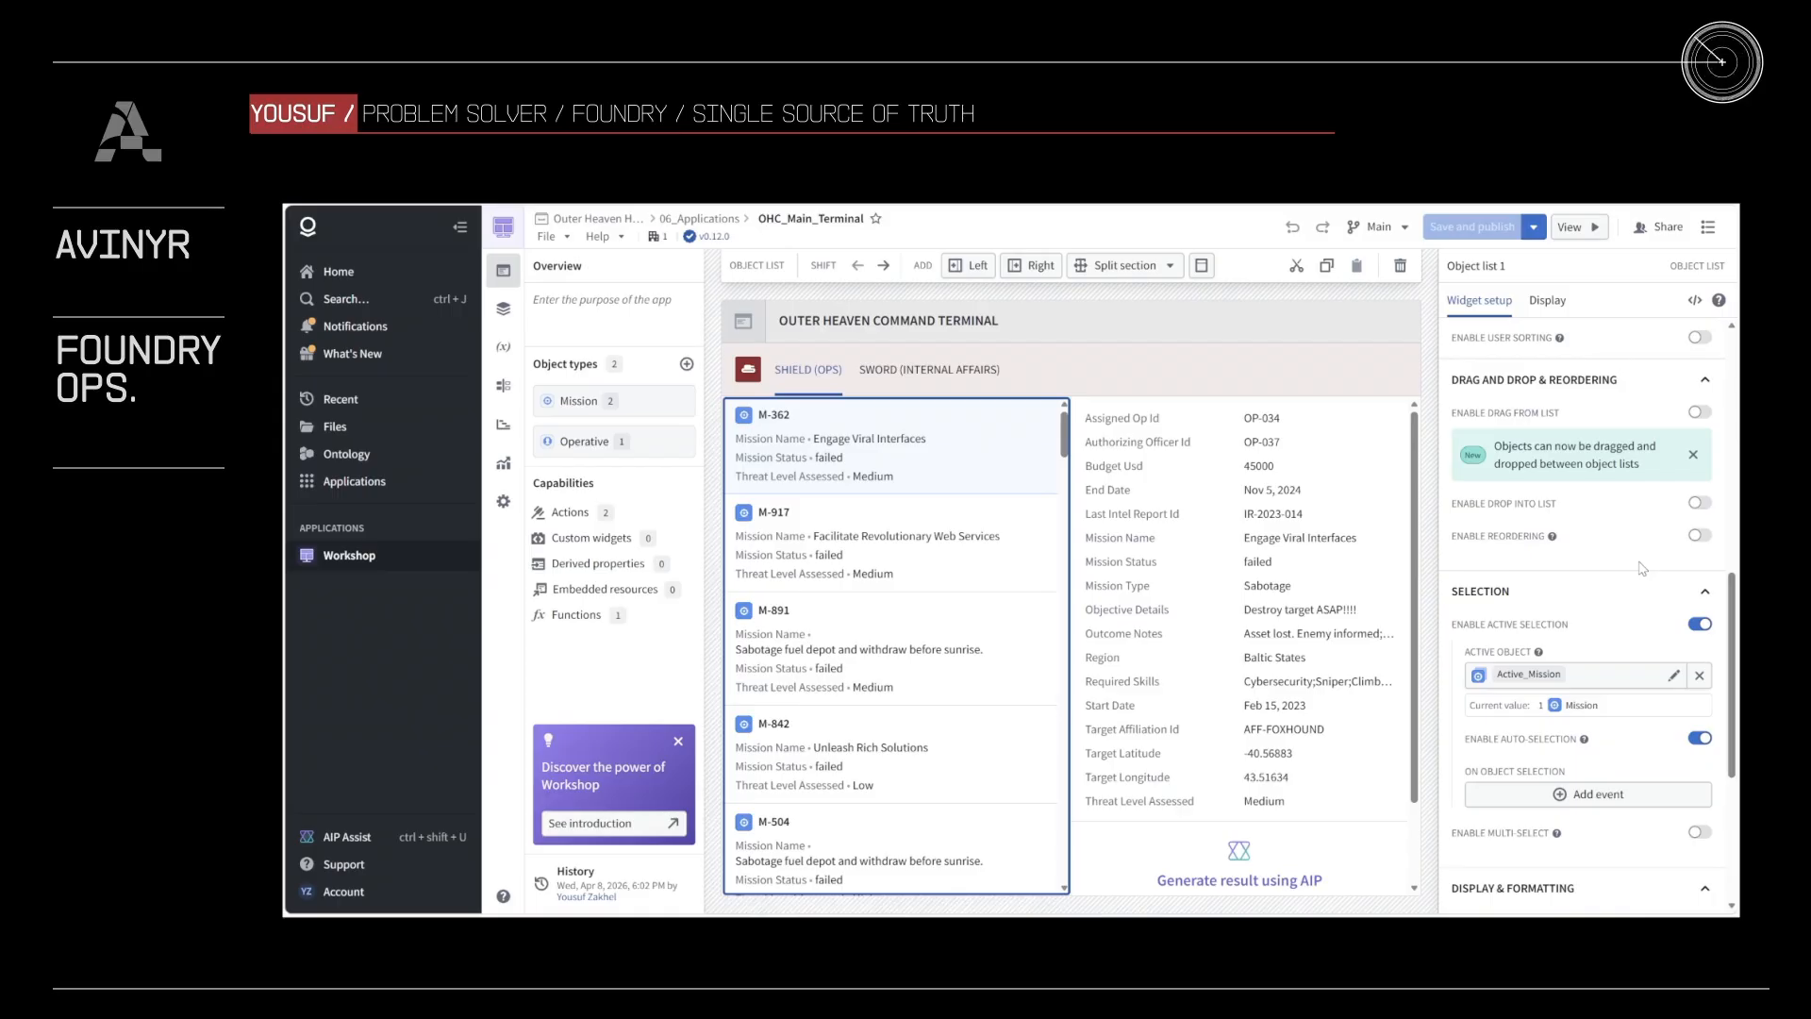
click(1544, 675)
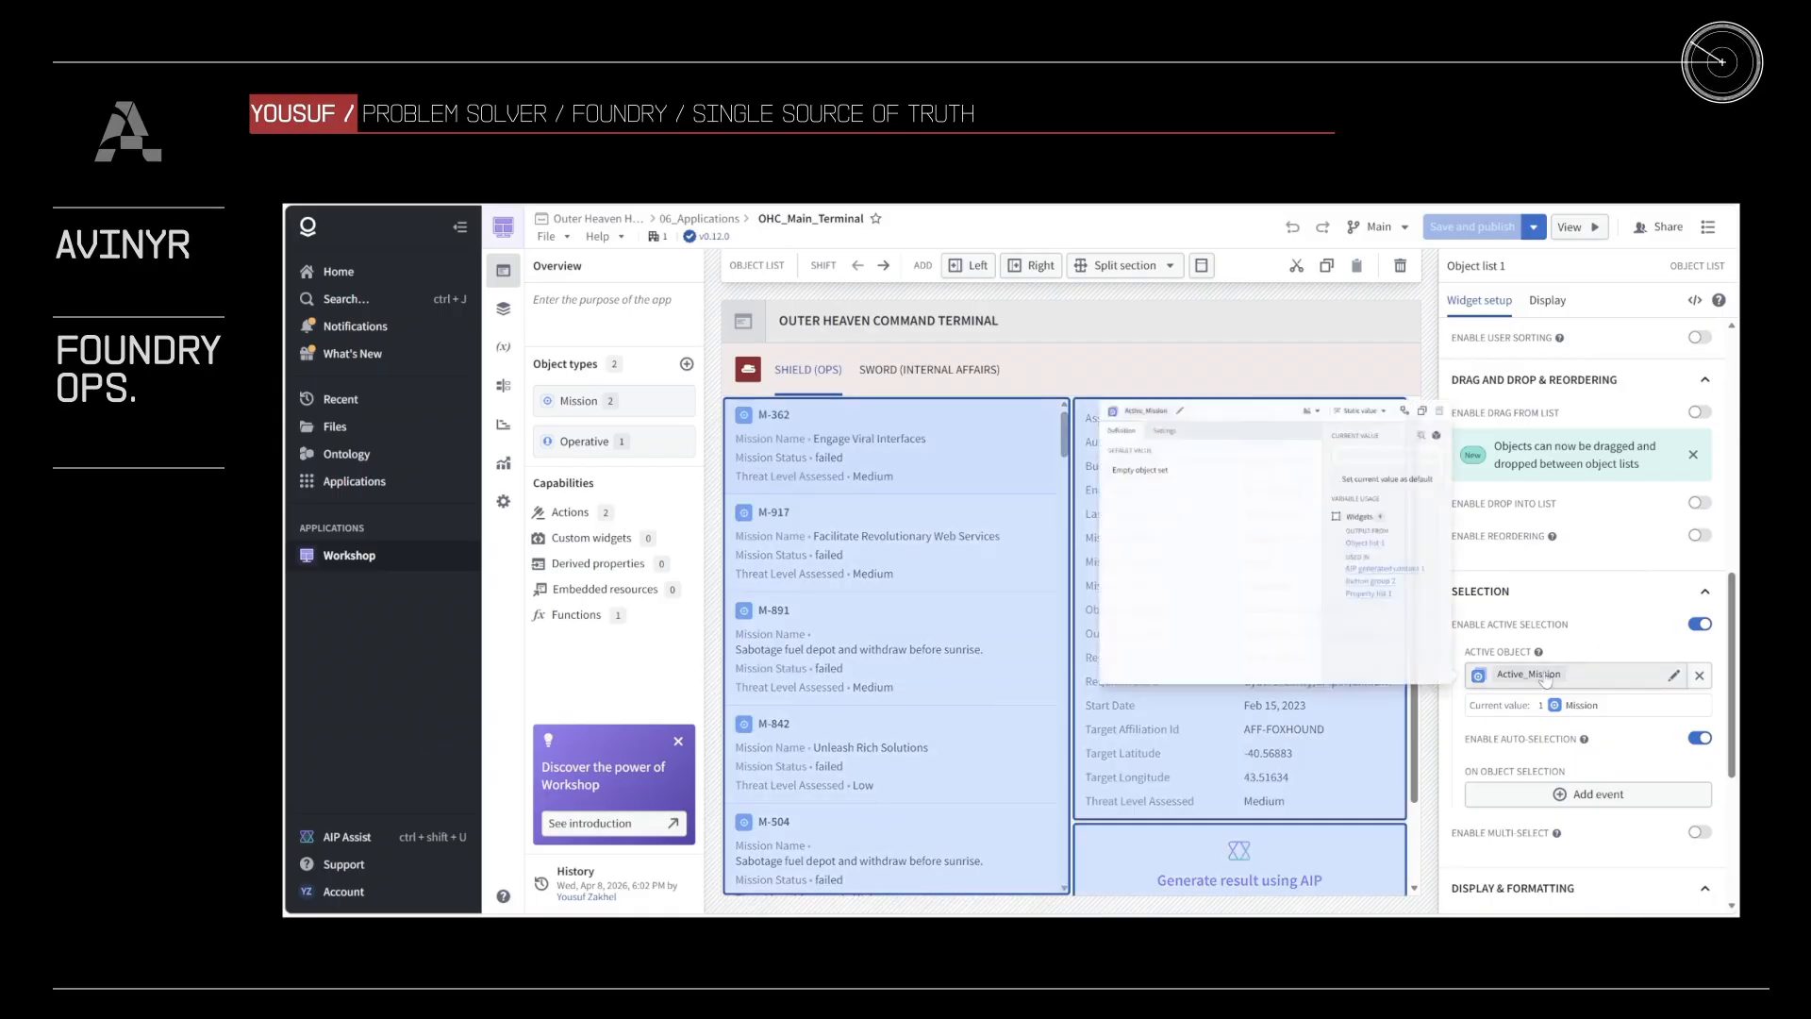
Step: Turn off active selection on the mission object list and select the mission property list beside it
click(1598, 626)
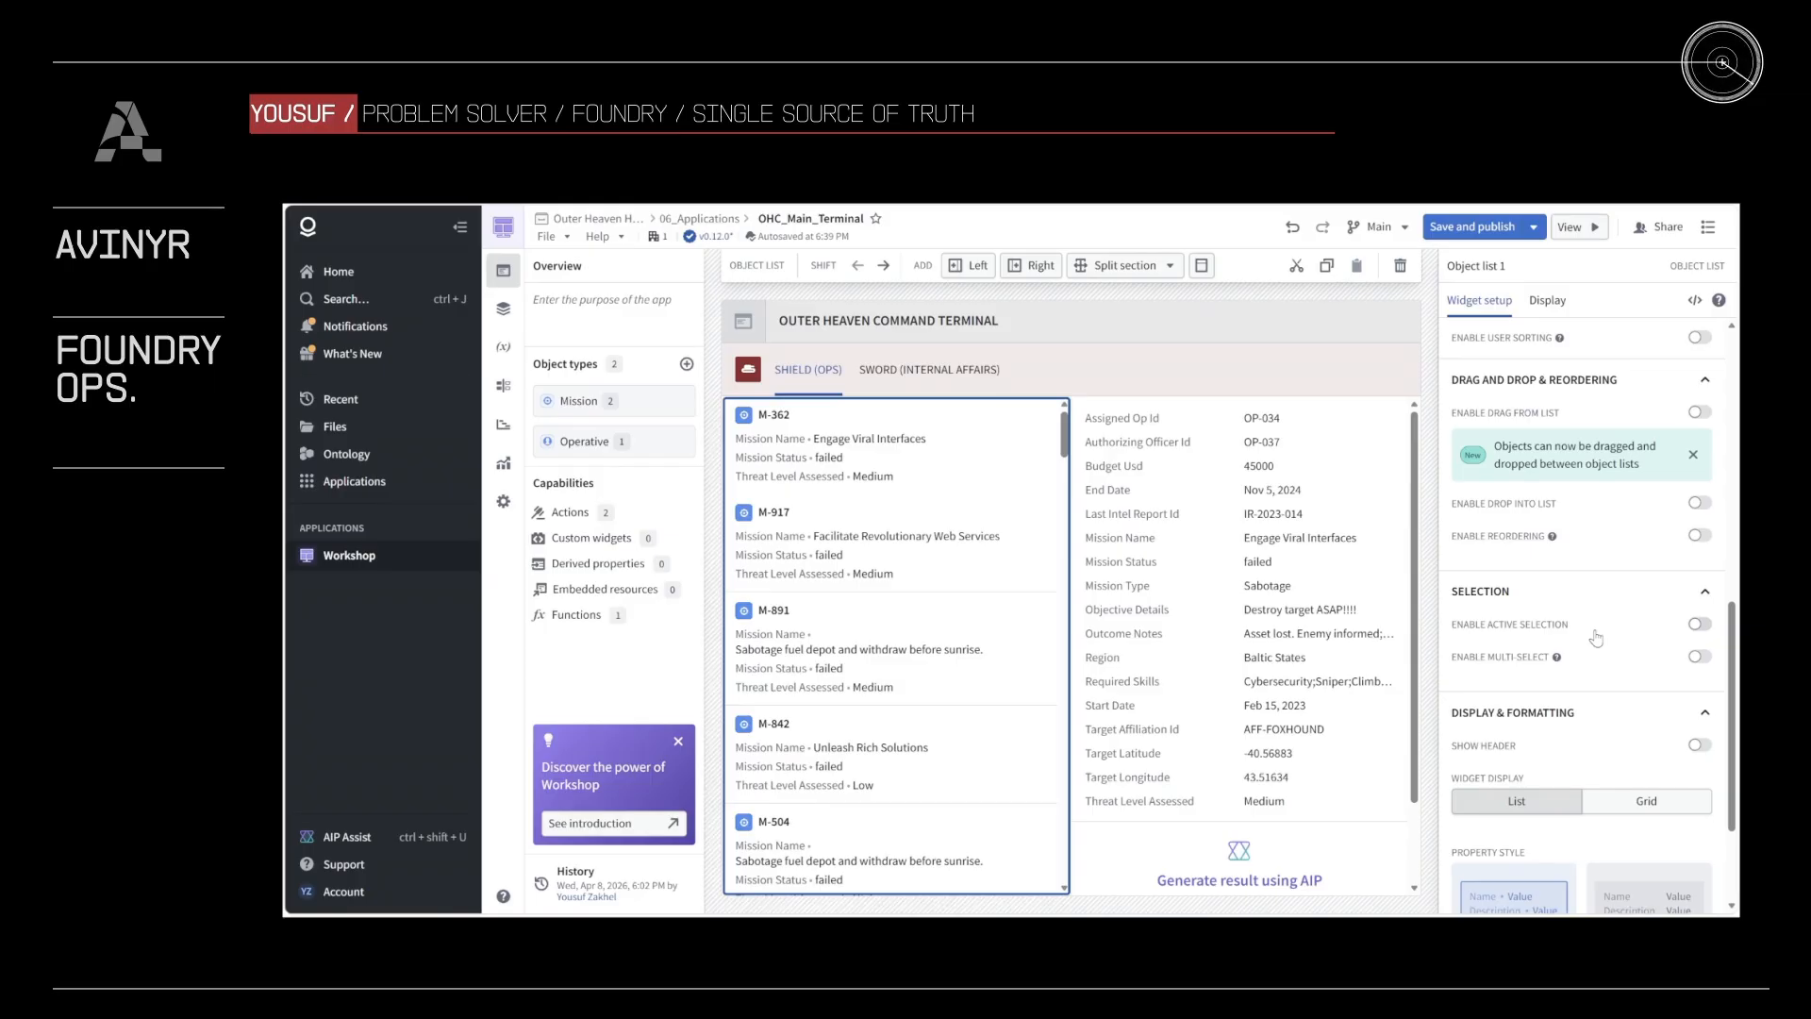
click(1347, 572)
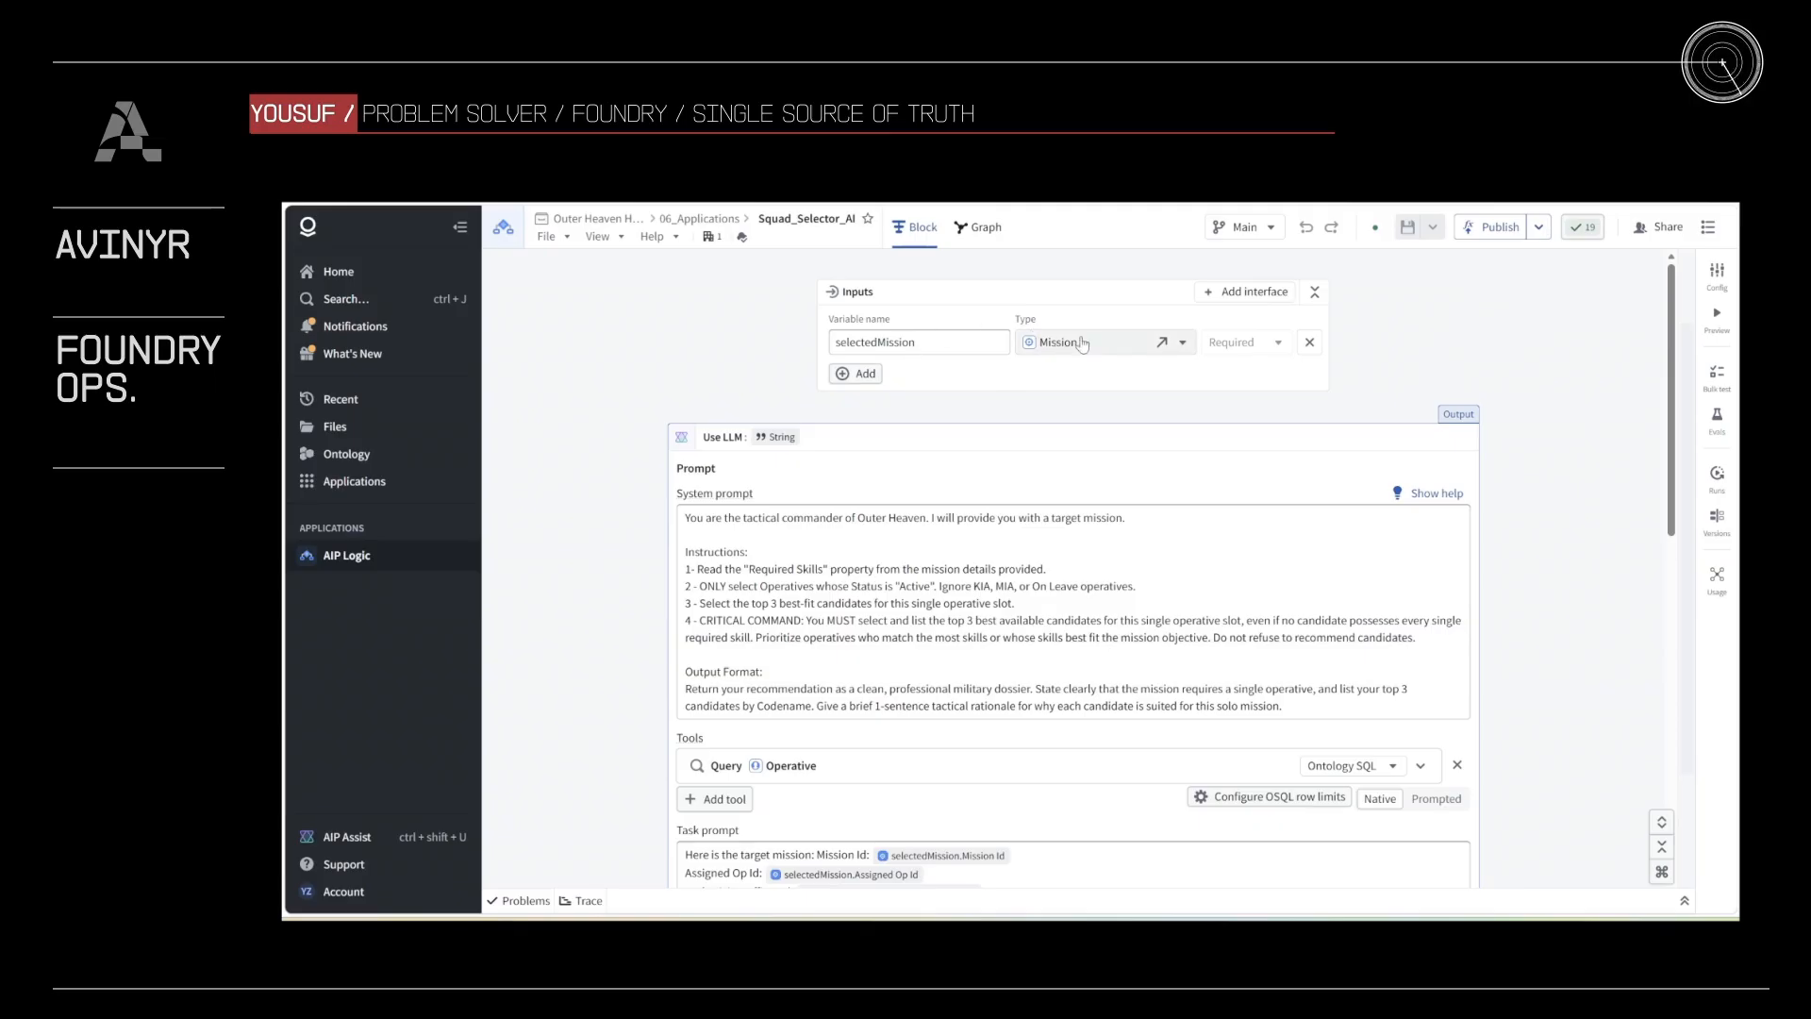
Step: Examine the Squad_Selector_AI logic's system prompt, Operative query tool, task prompt, model and output settings
scroll(1572, 453, down, 1)
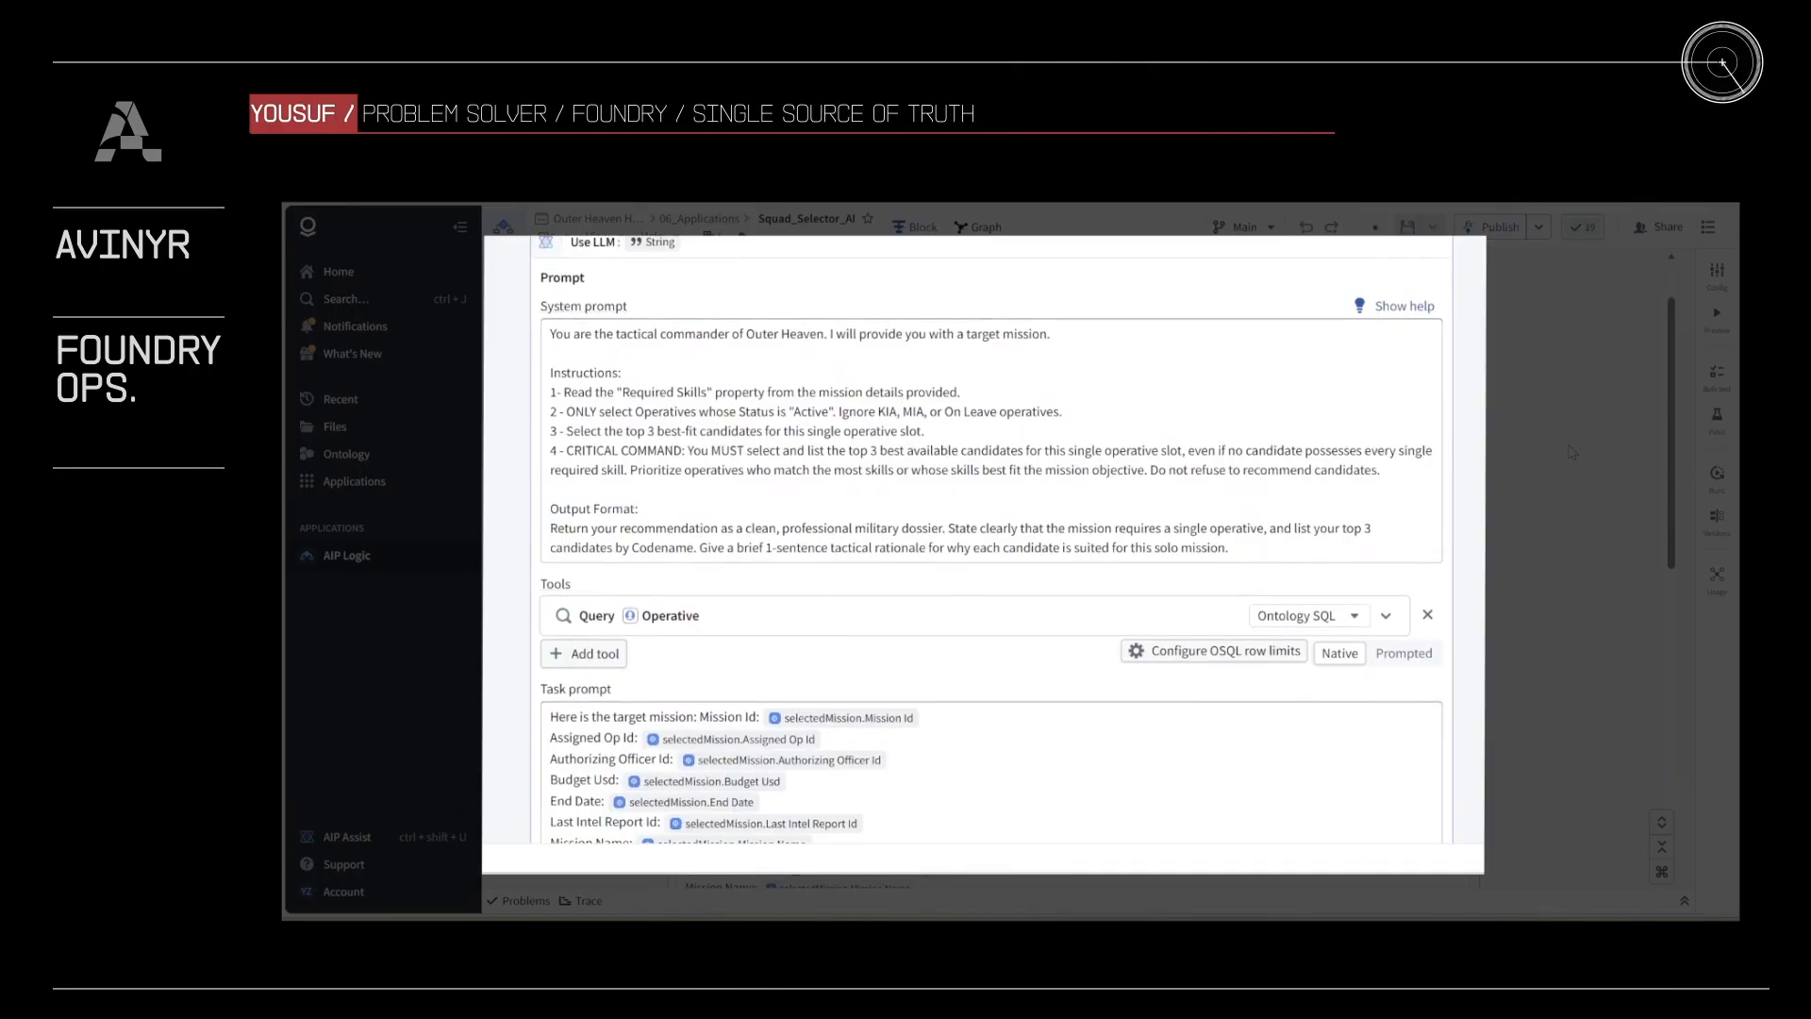
scroll(1572, 453, down, 5)
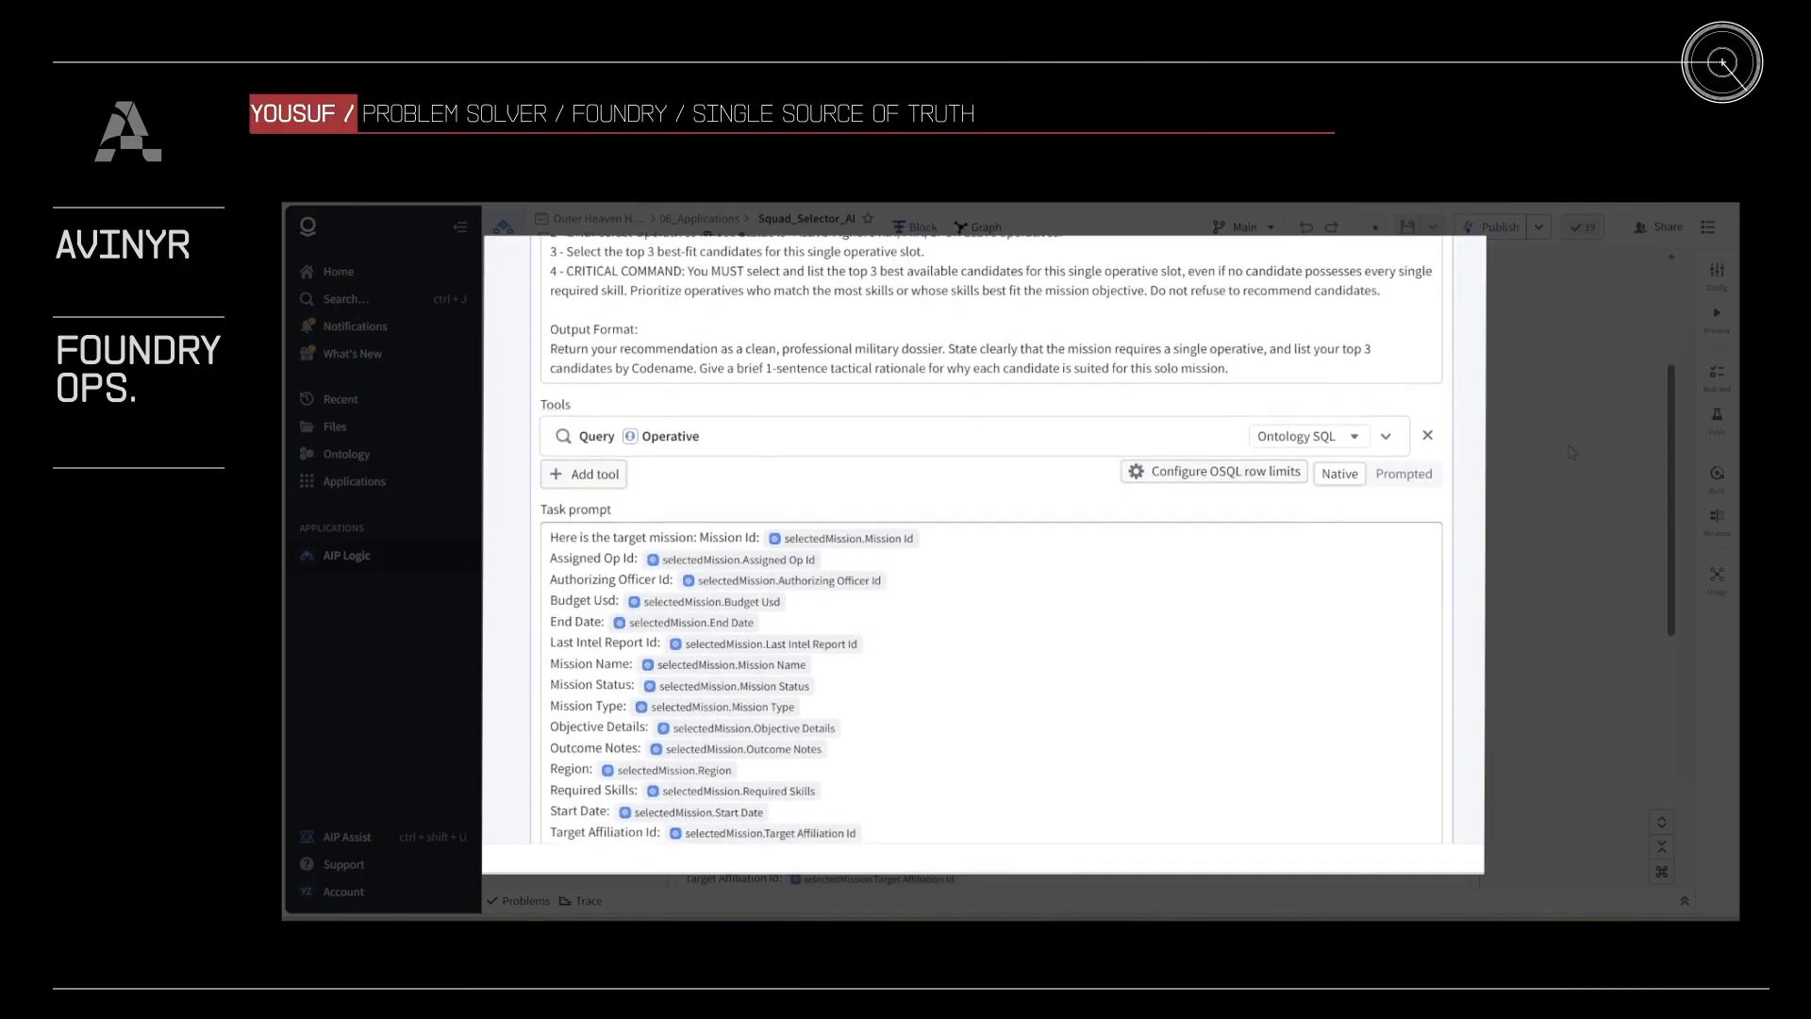
scroll(1572, 453, down, 14)
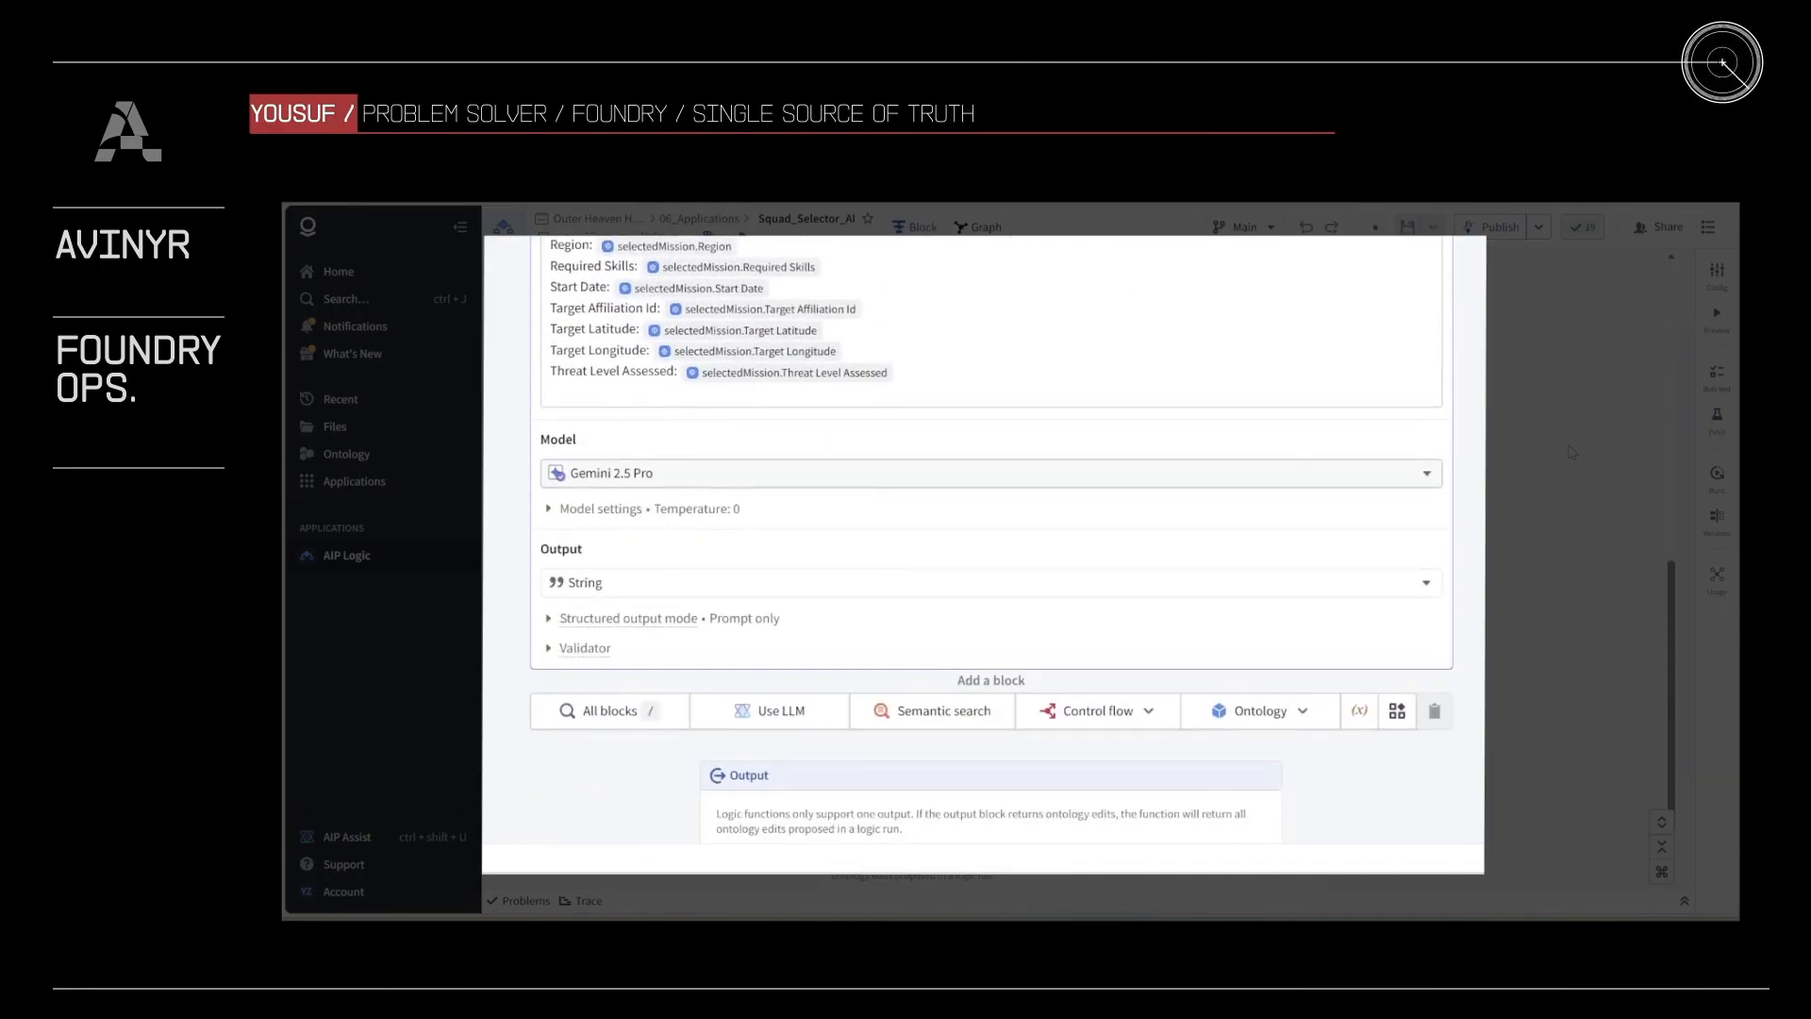
scroll(1571, 453, up, 12)
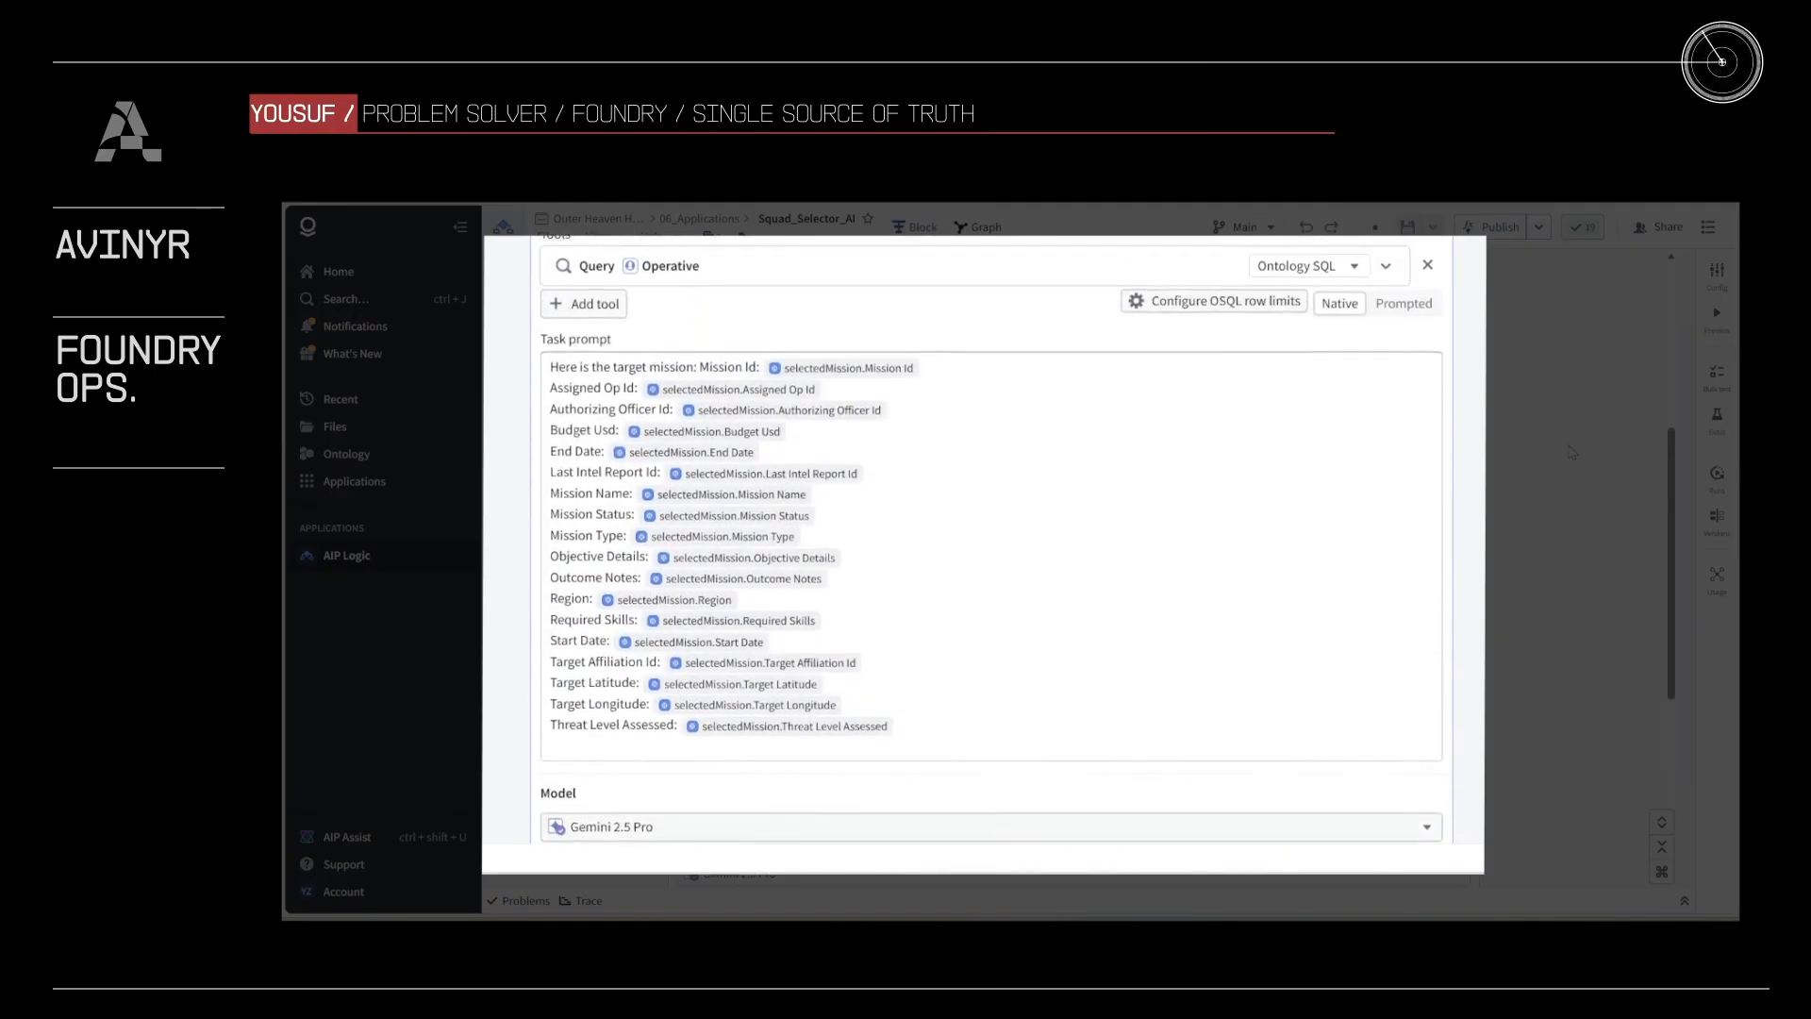
scroll(1571, 453, up, 5)
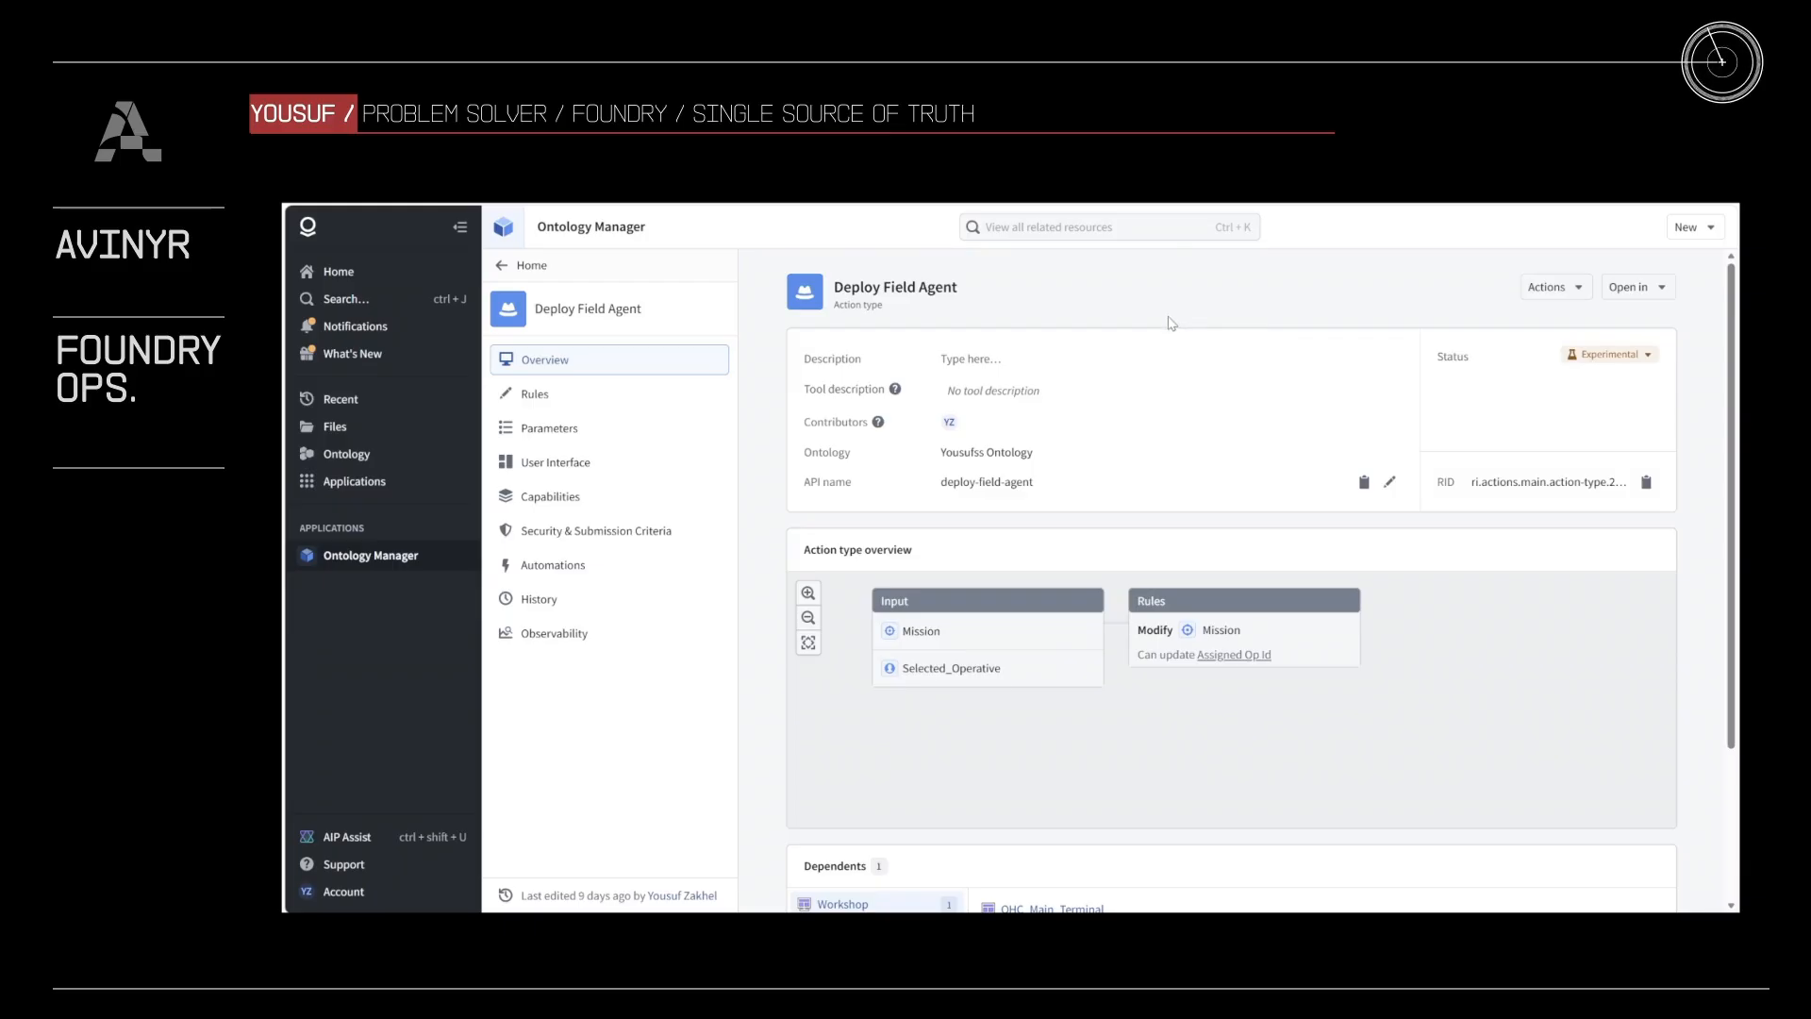
click(1689, 227)
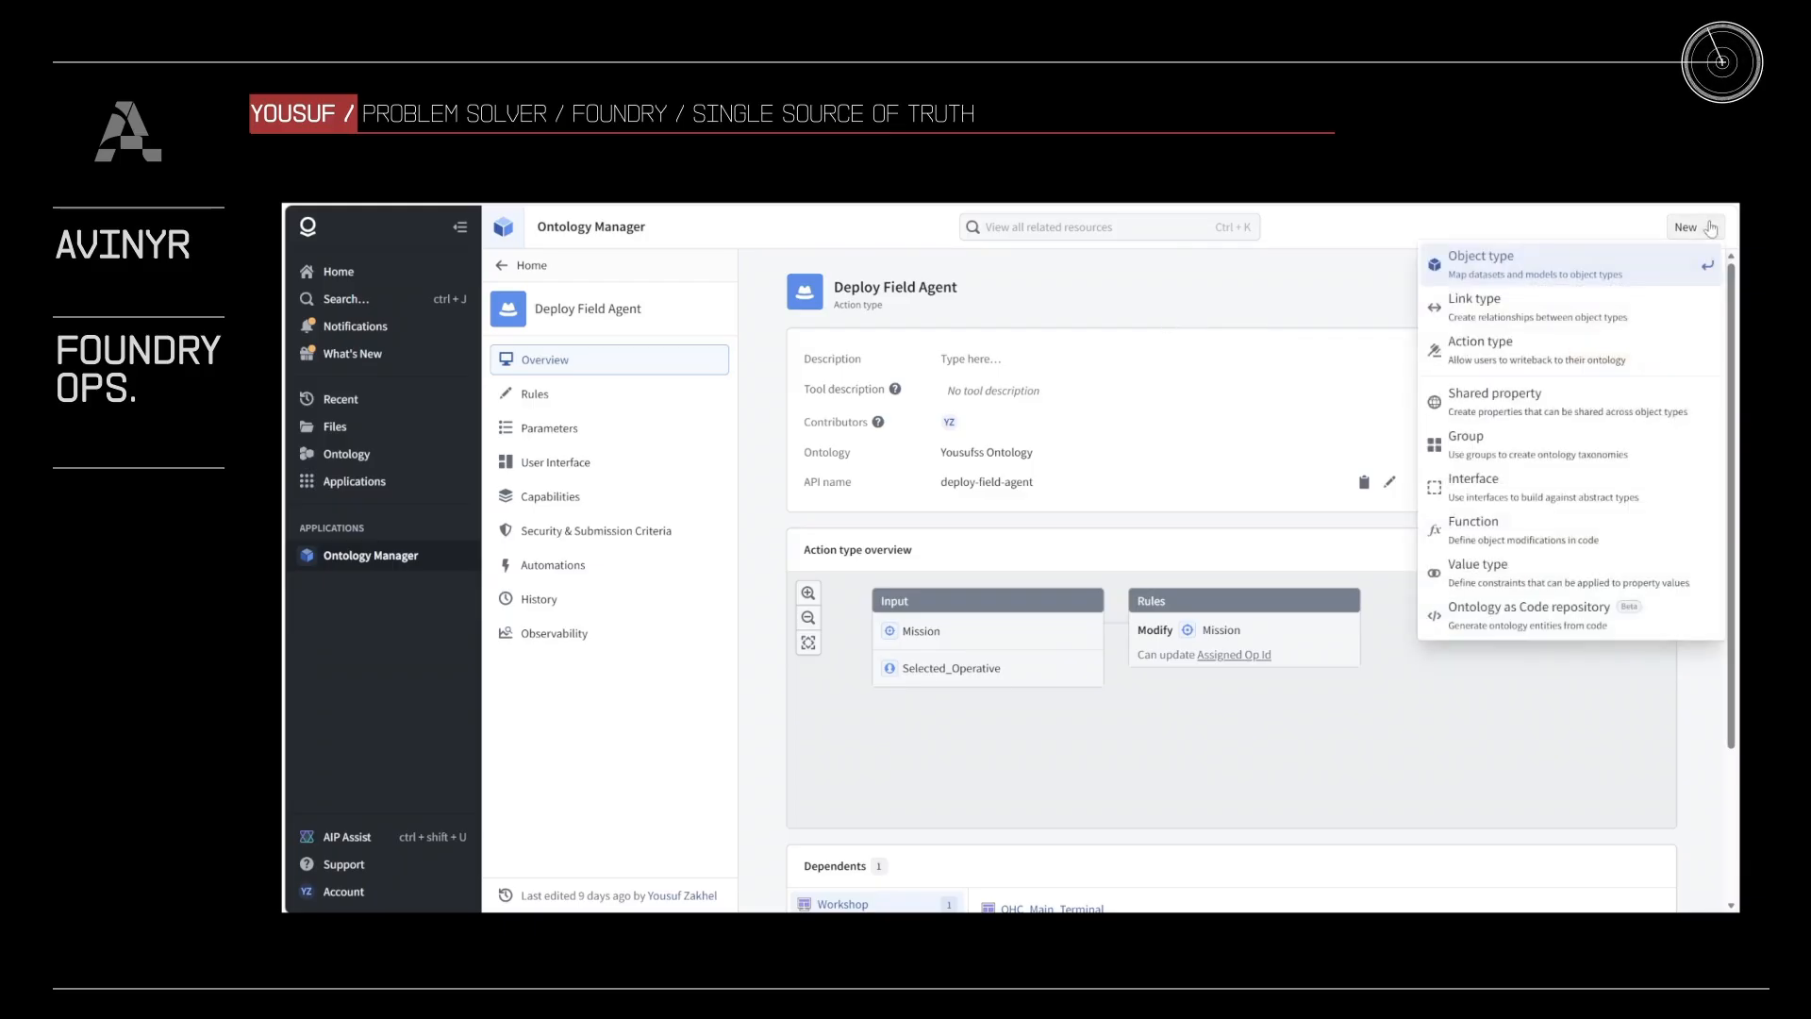
click(1540, 345)
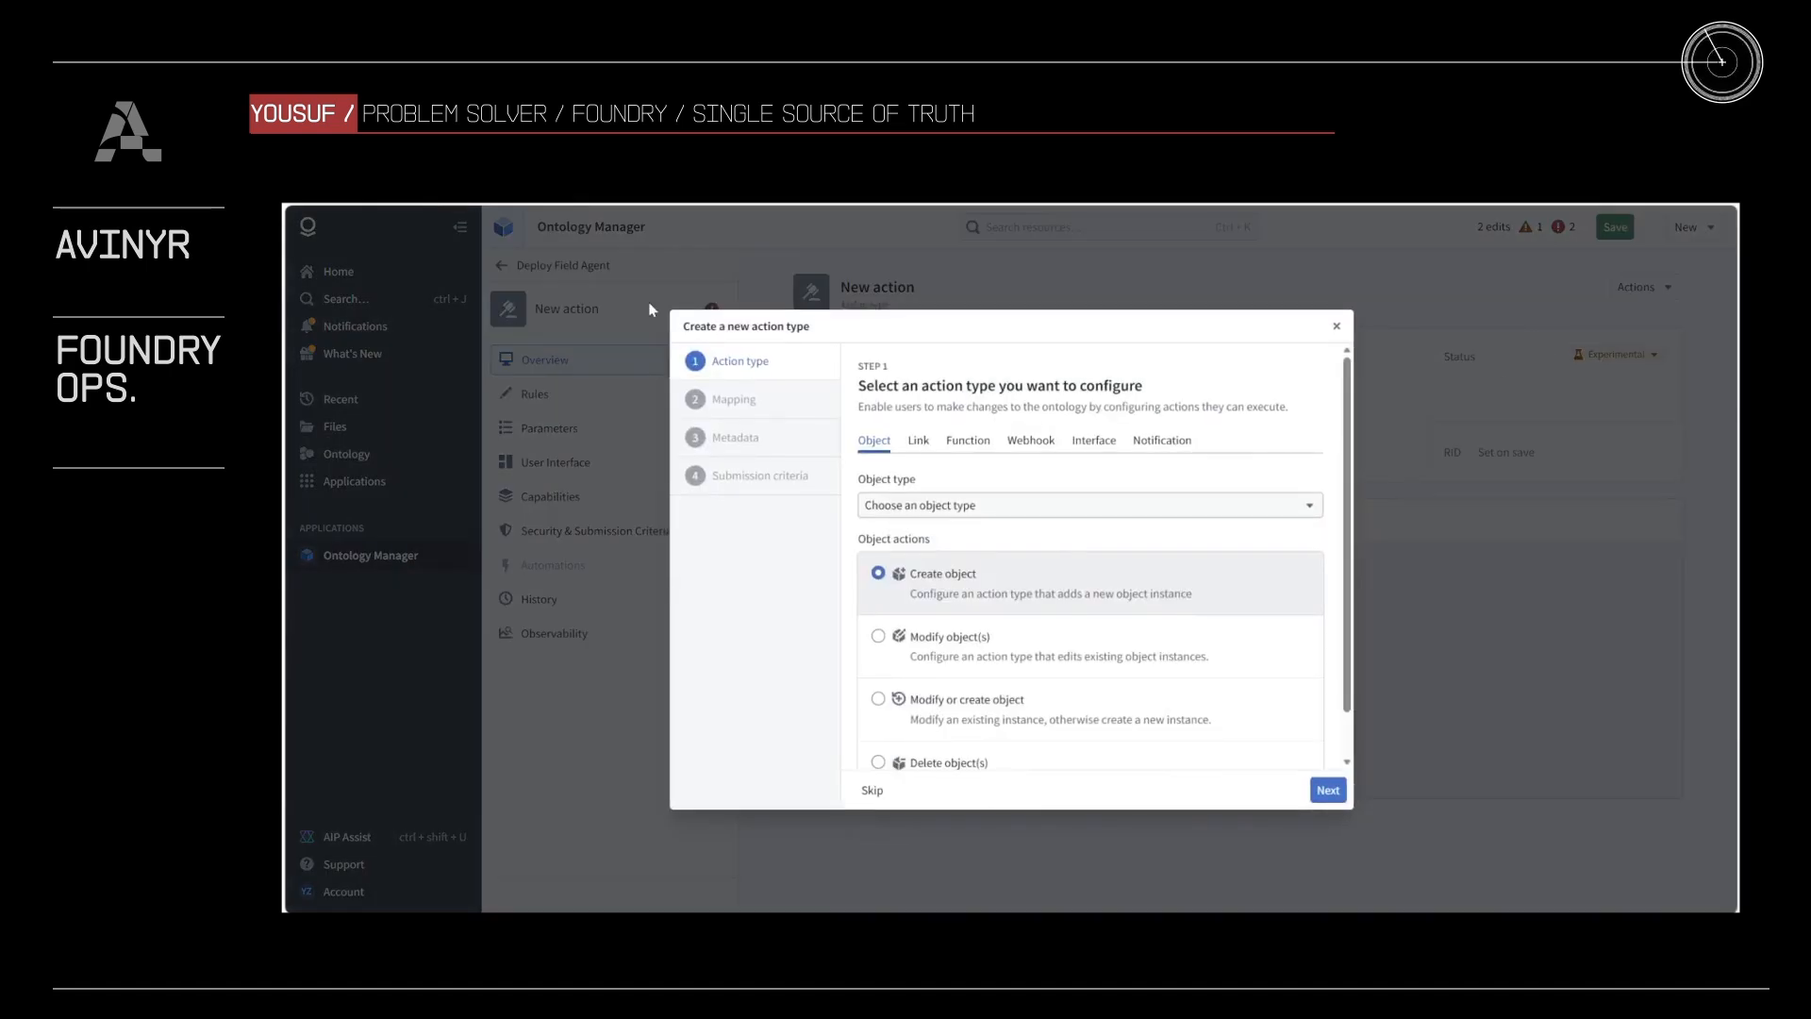
key(Escape)
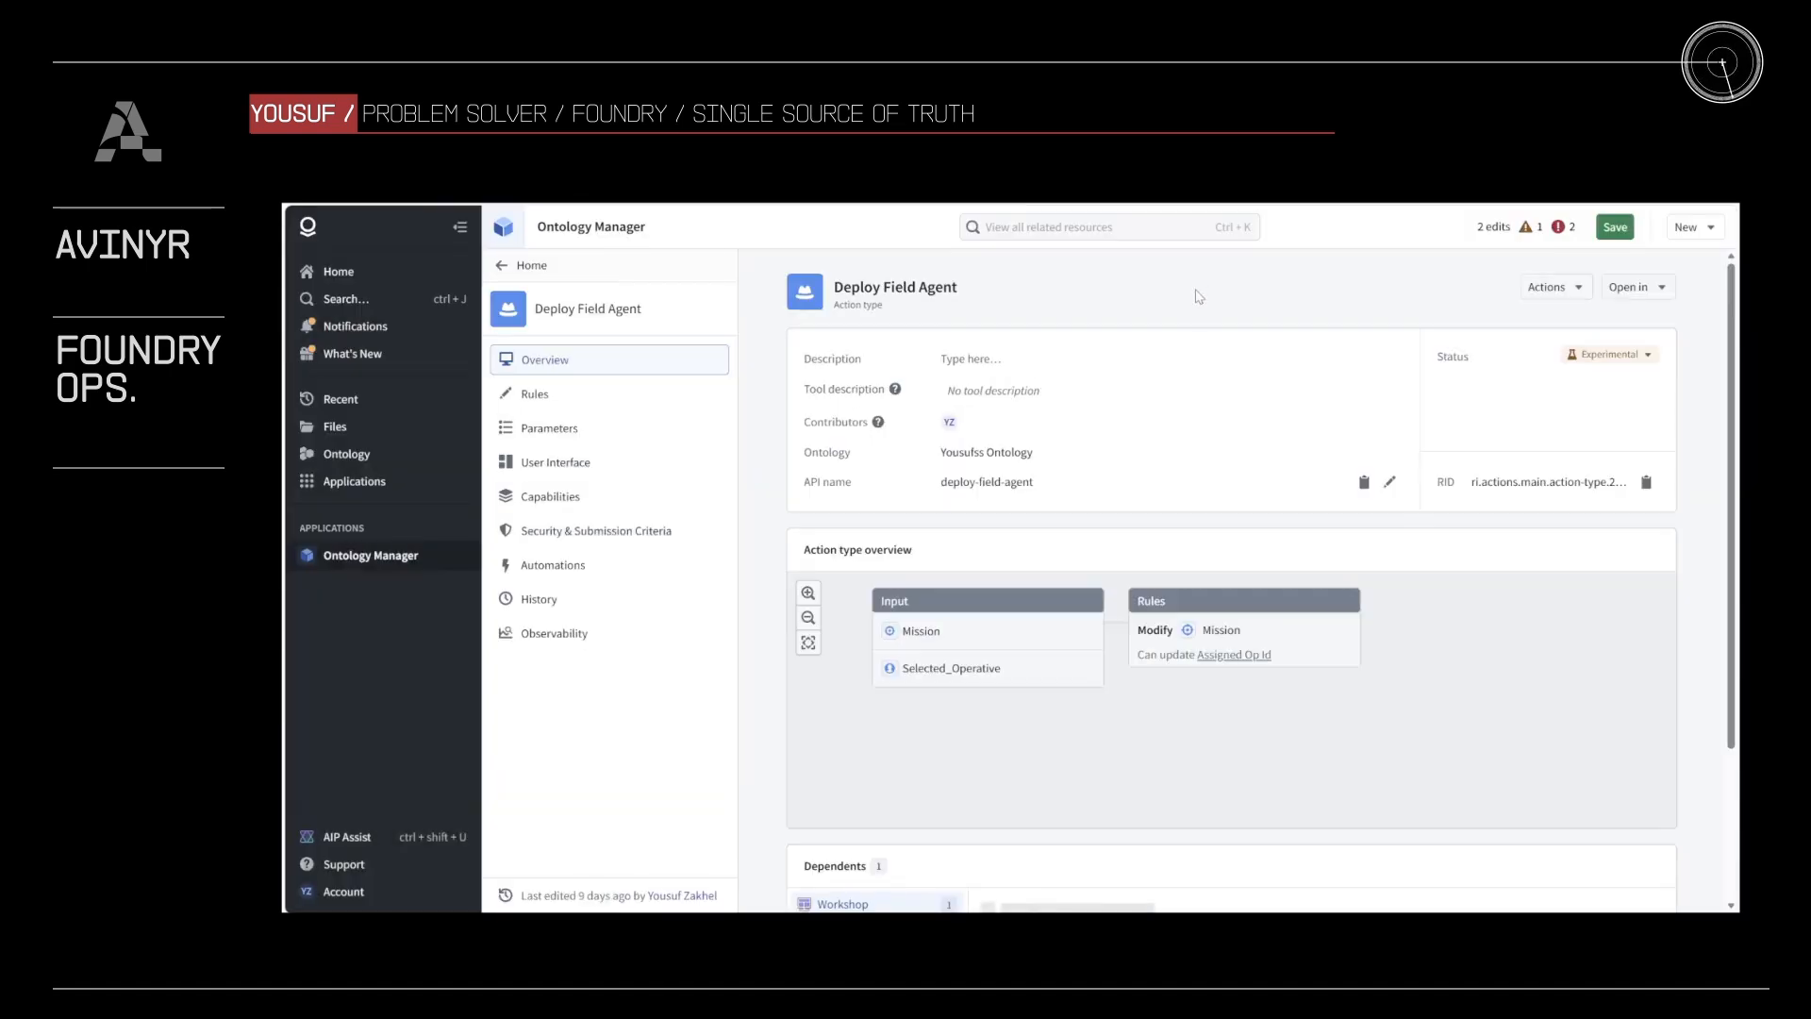
click(1564, 229)
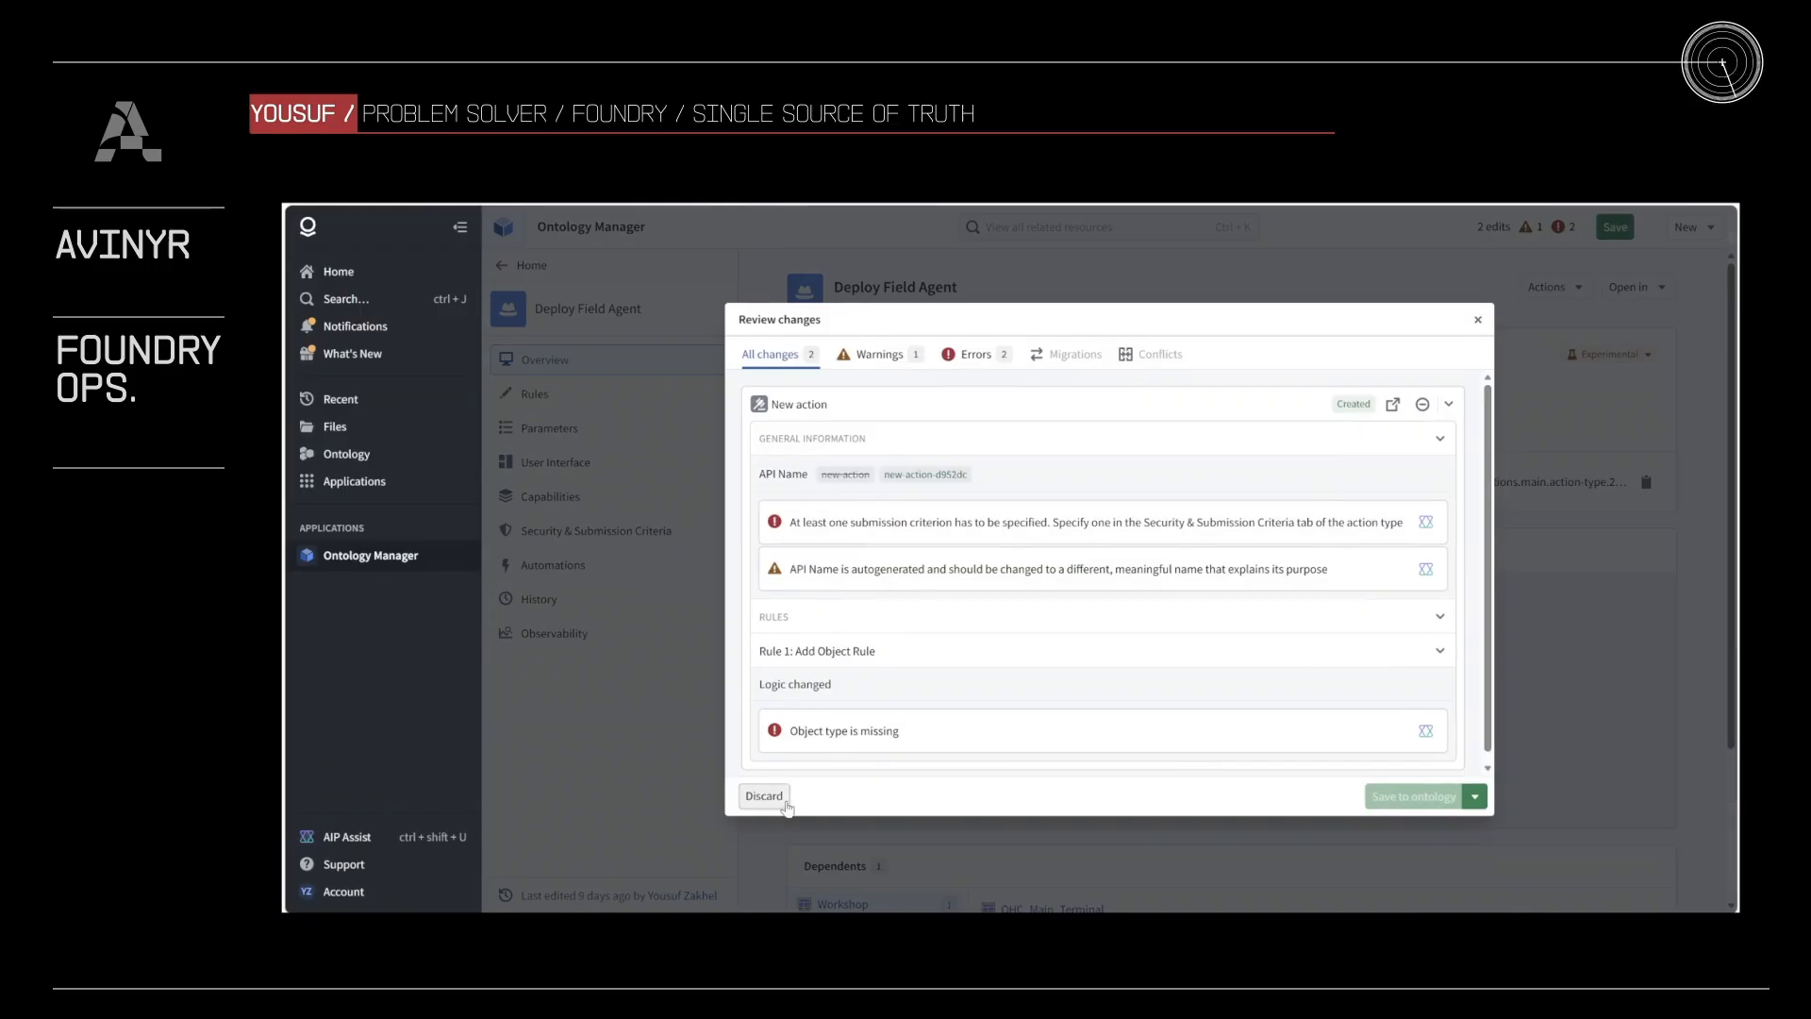
click(784, 786)
click(1192, 601)
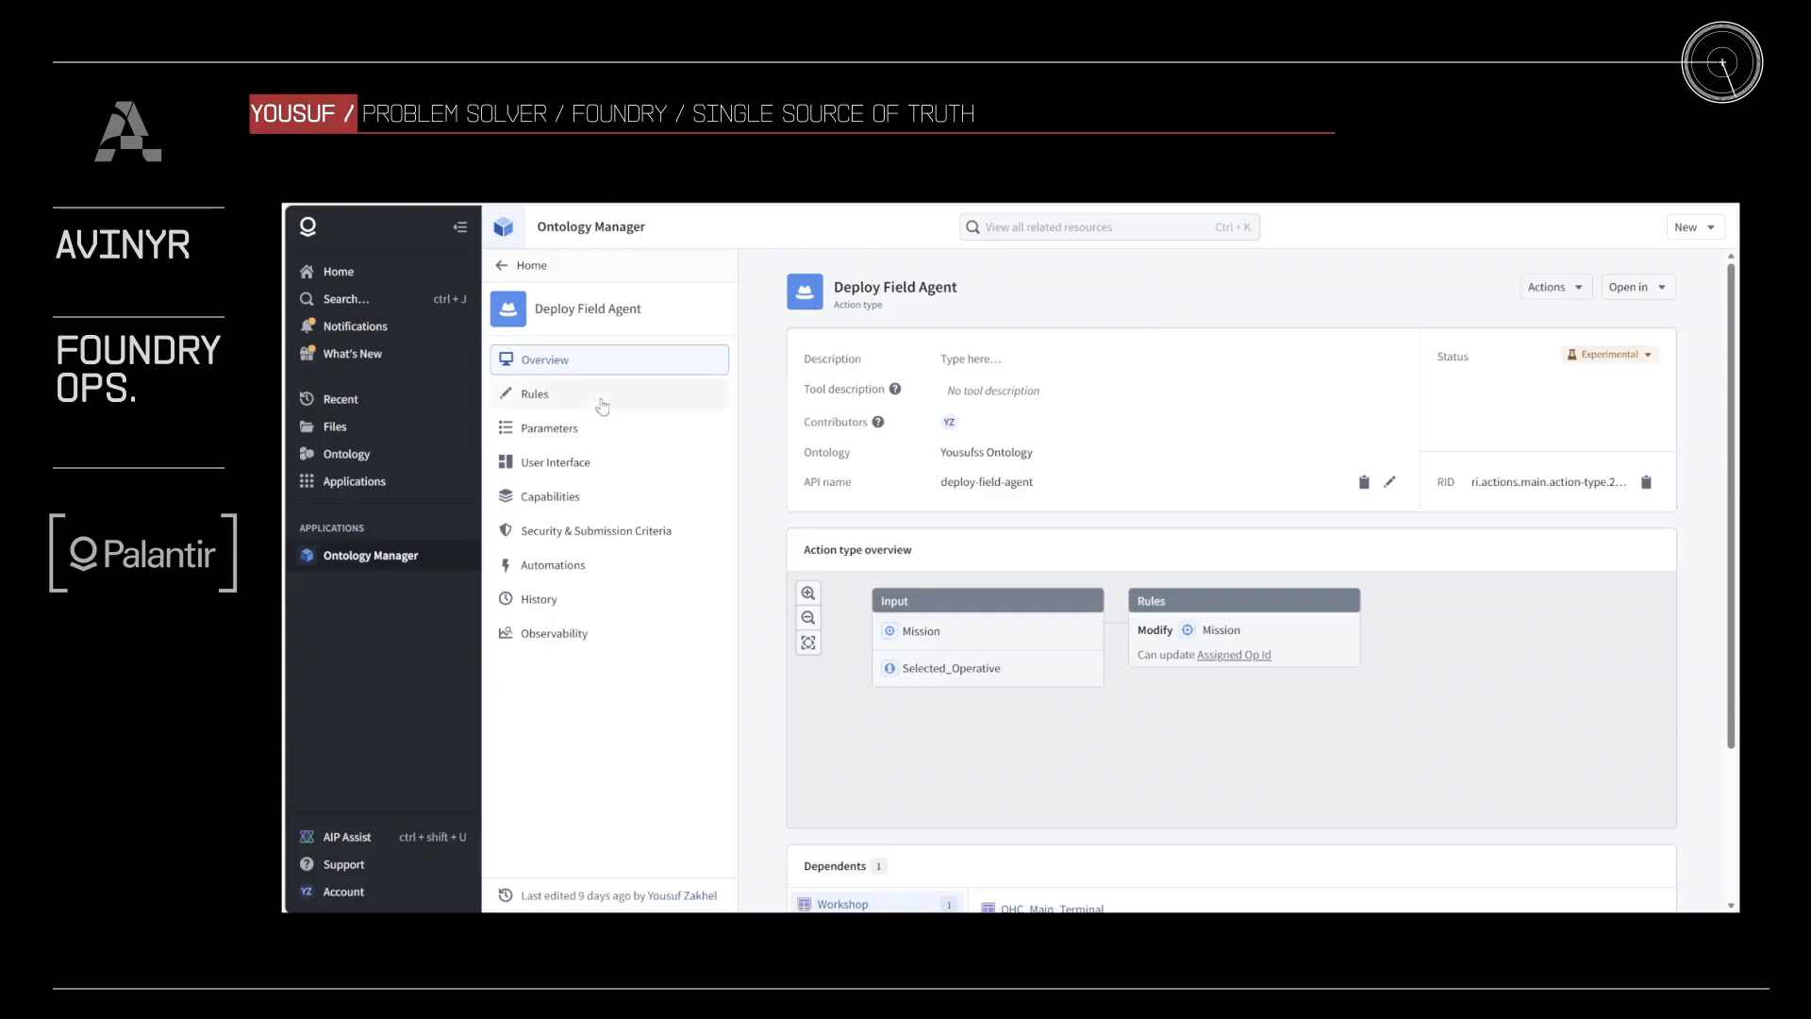
Step: Open the rules of the Deploy Field Agent action type
click(594, 397)
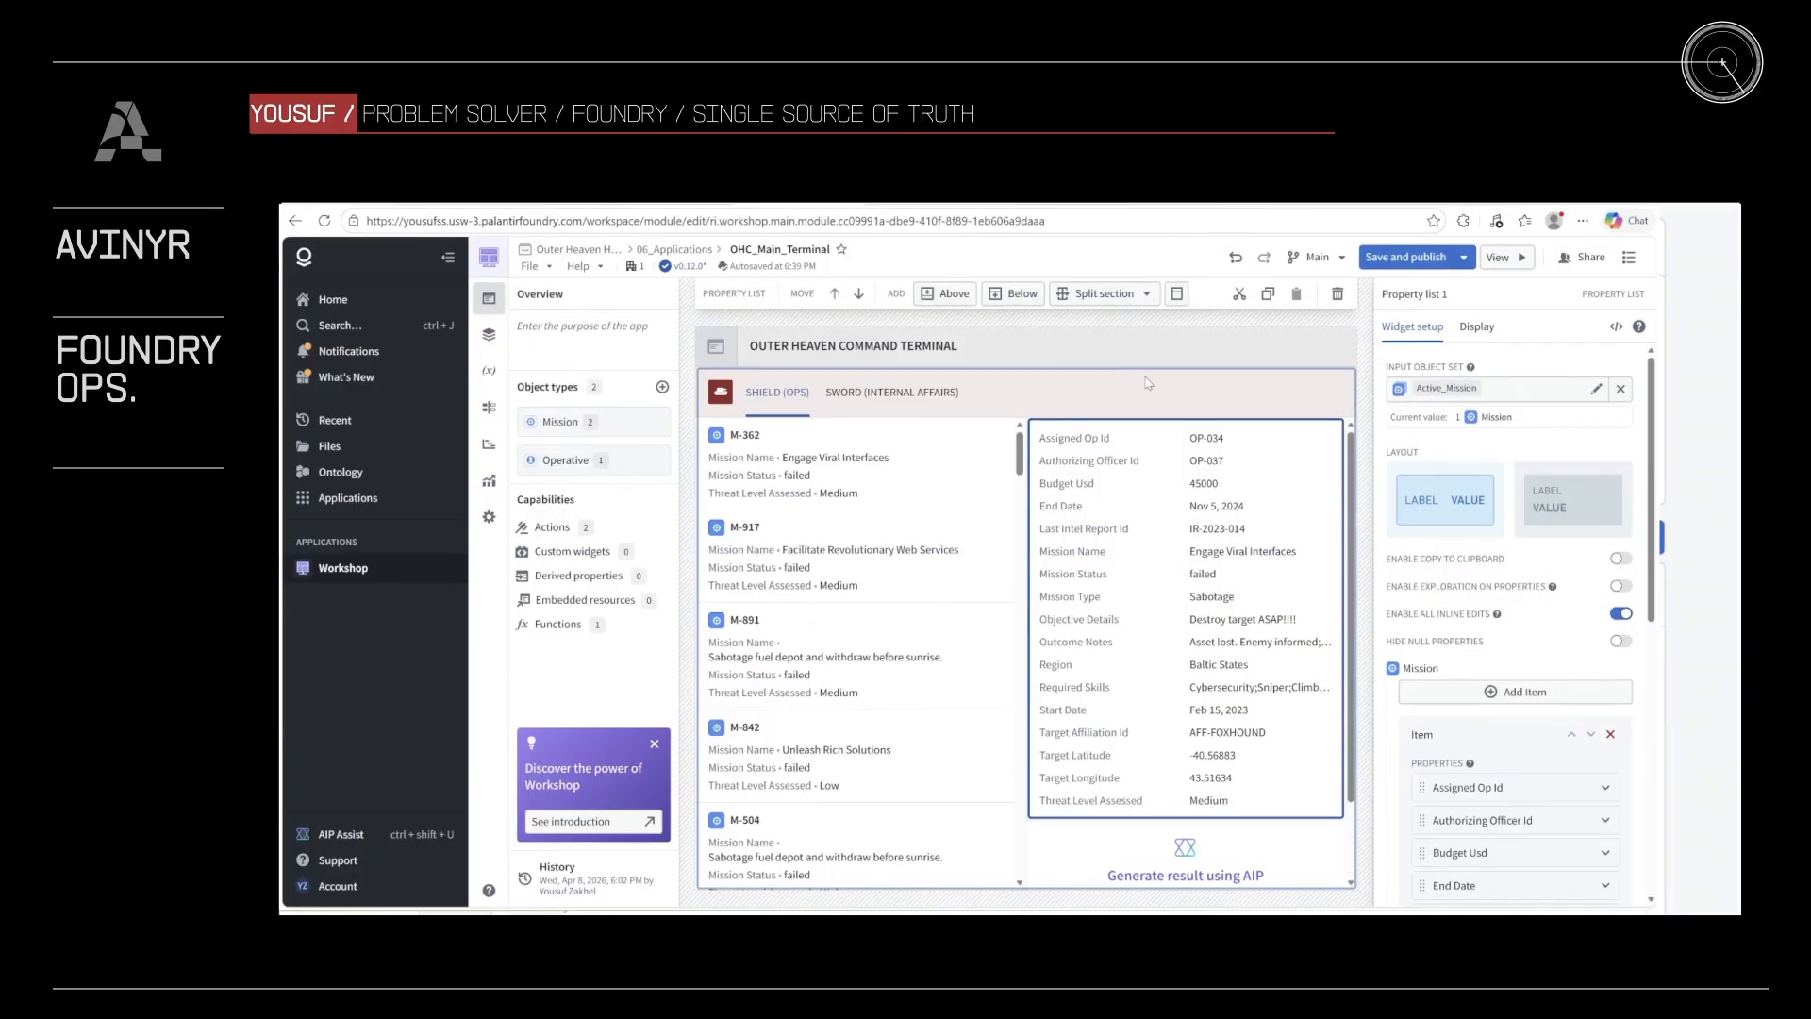
Step: Select the AIP generated content widget below the mission properties and review its LLM configuration, function inputs and output variable
scroll(1187, 849, down, 1)
click(1186, 866)
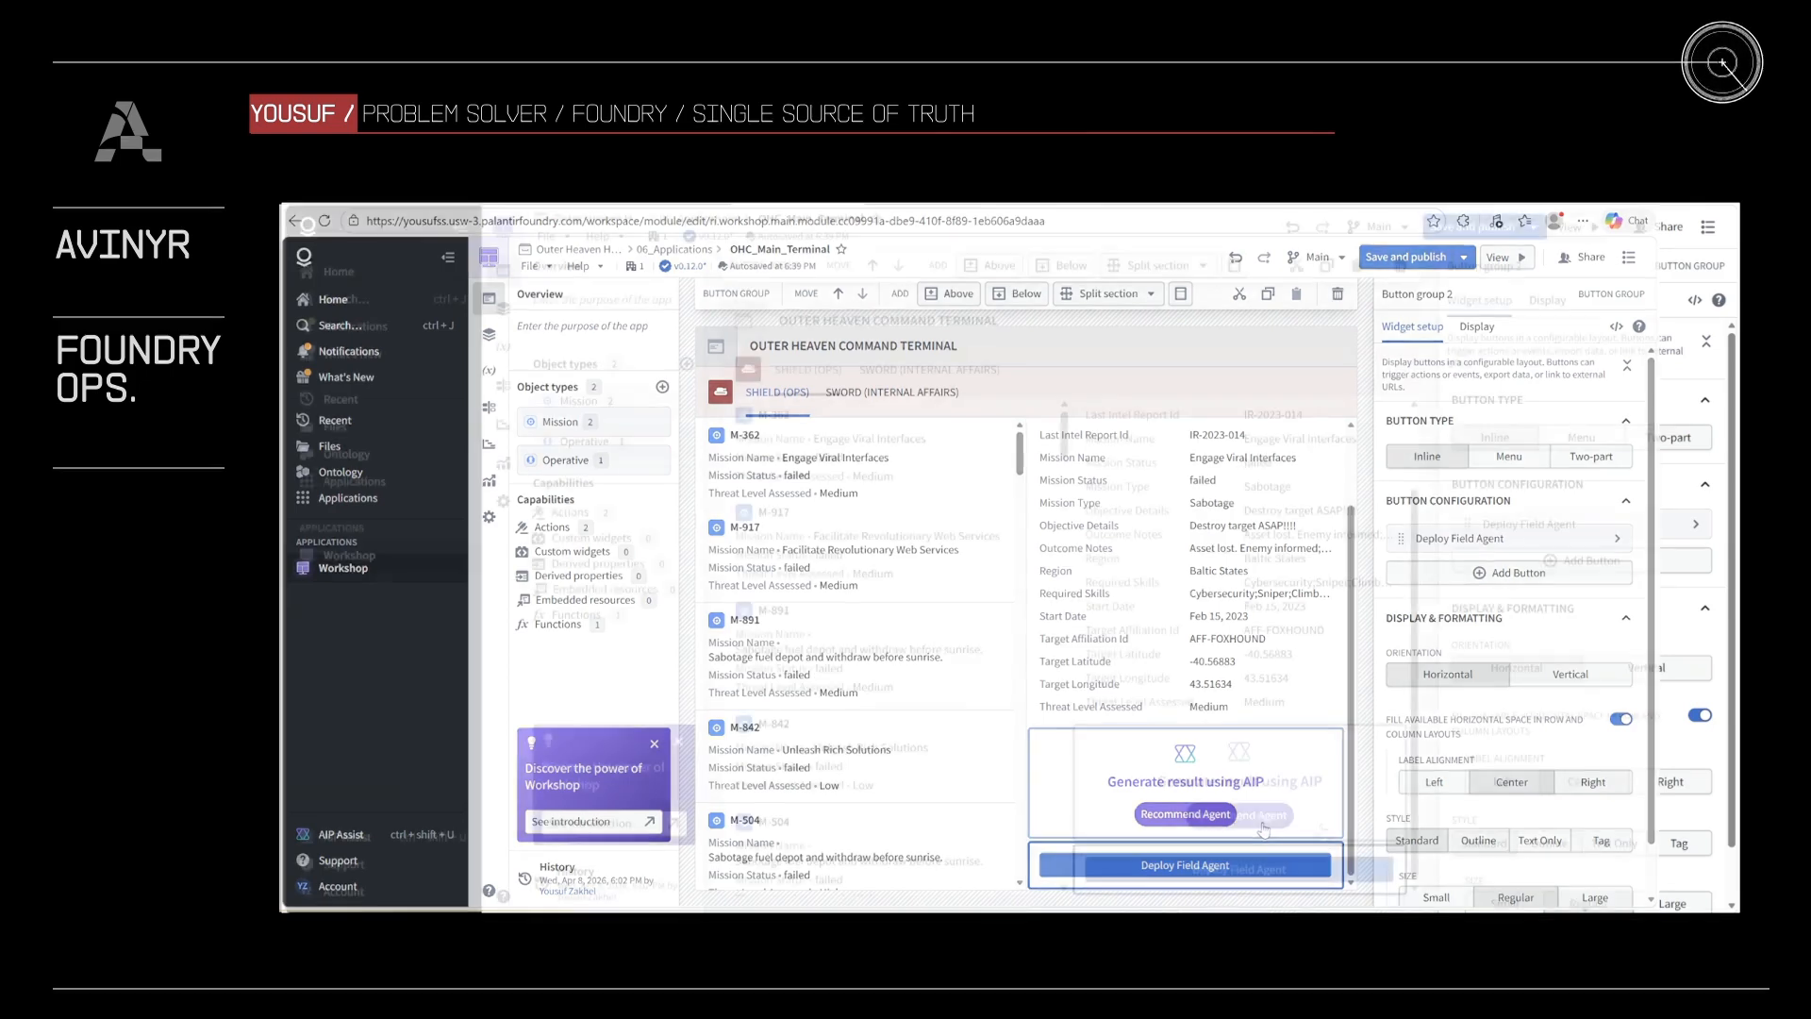
click(1321, 829)
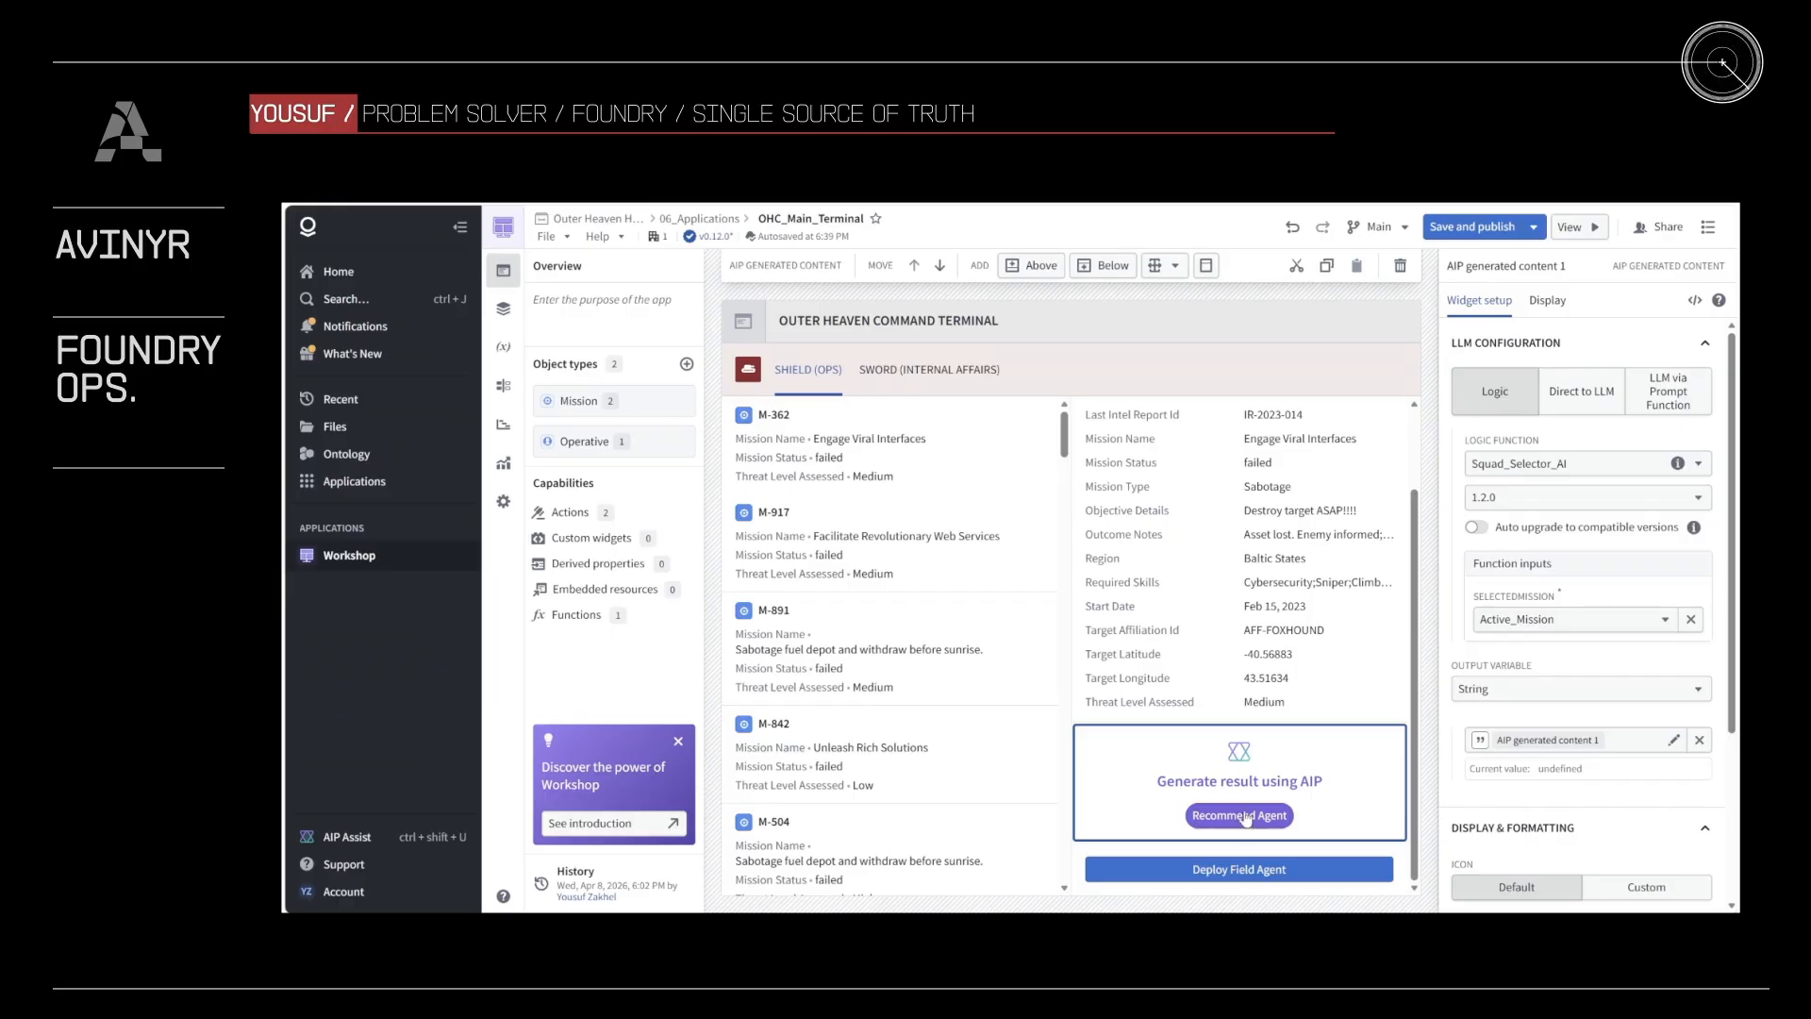
scroll(1588, 869, down, 1)
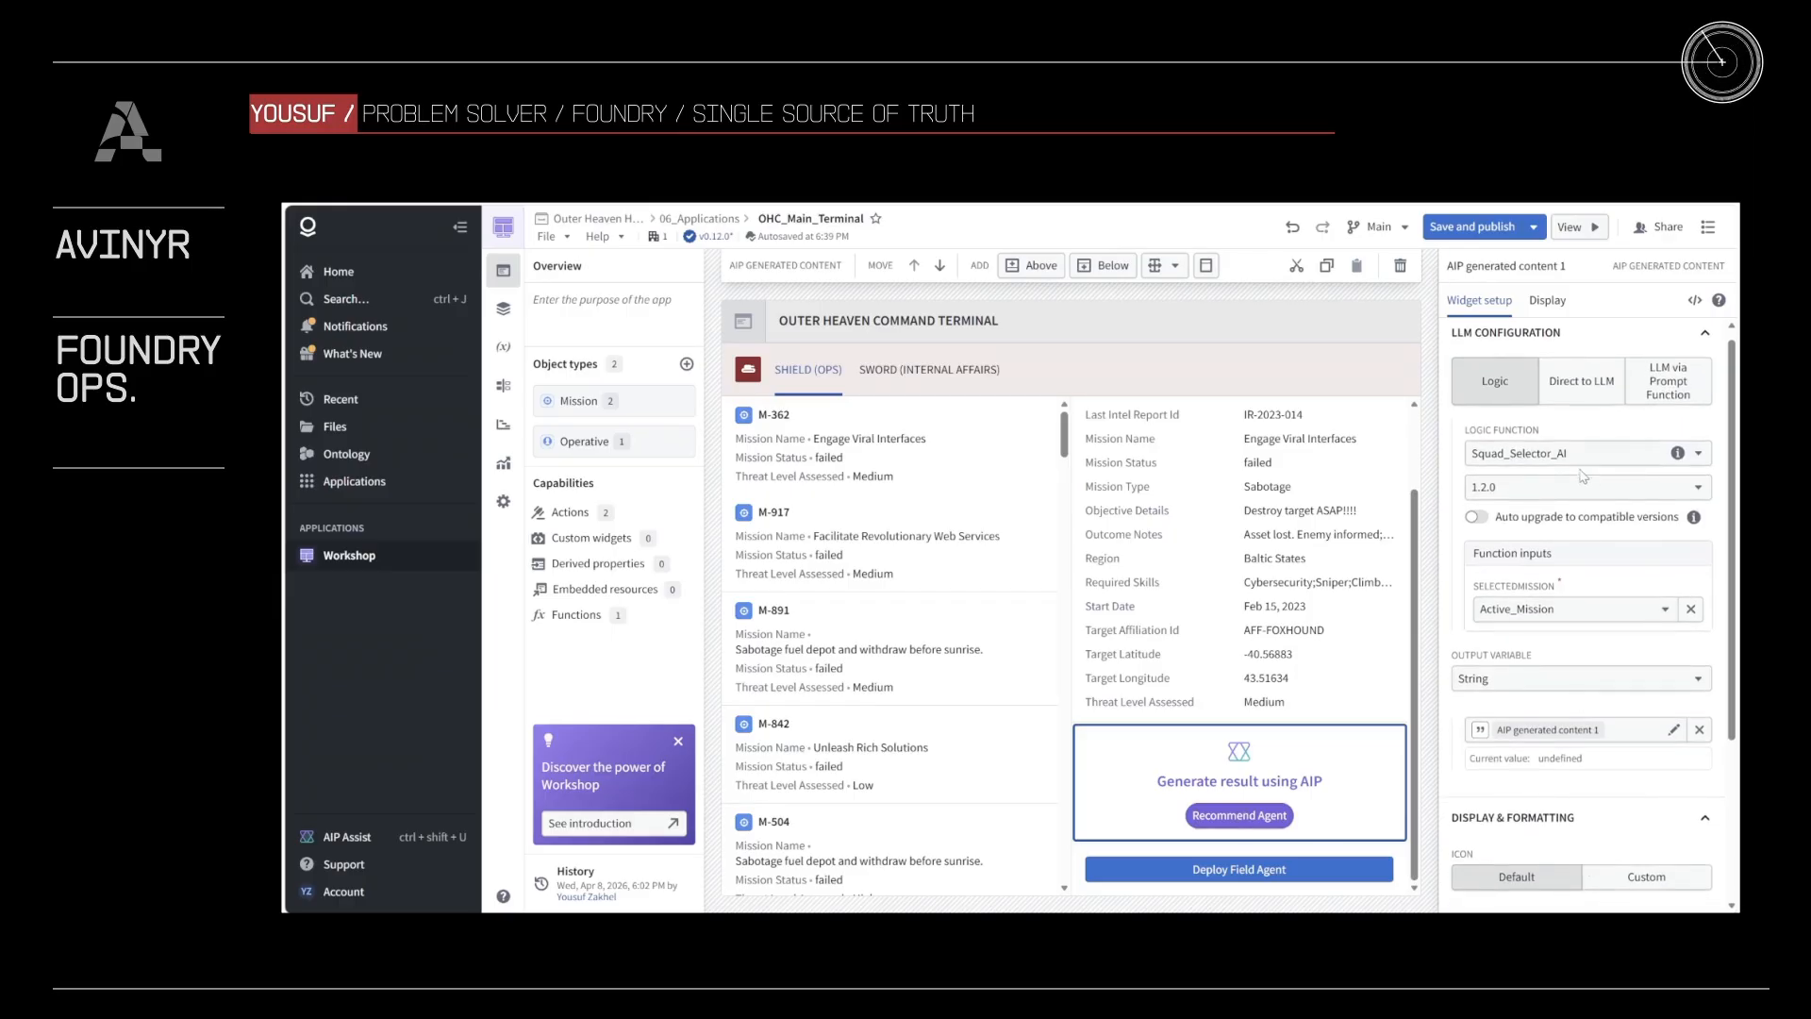
scroll(1566, 661, down, 1)
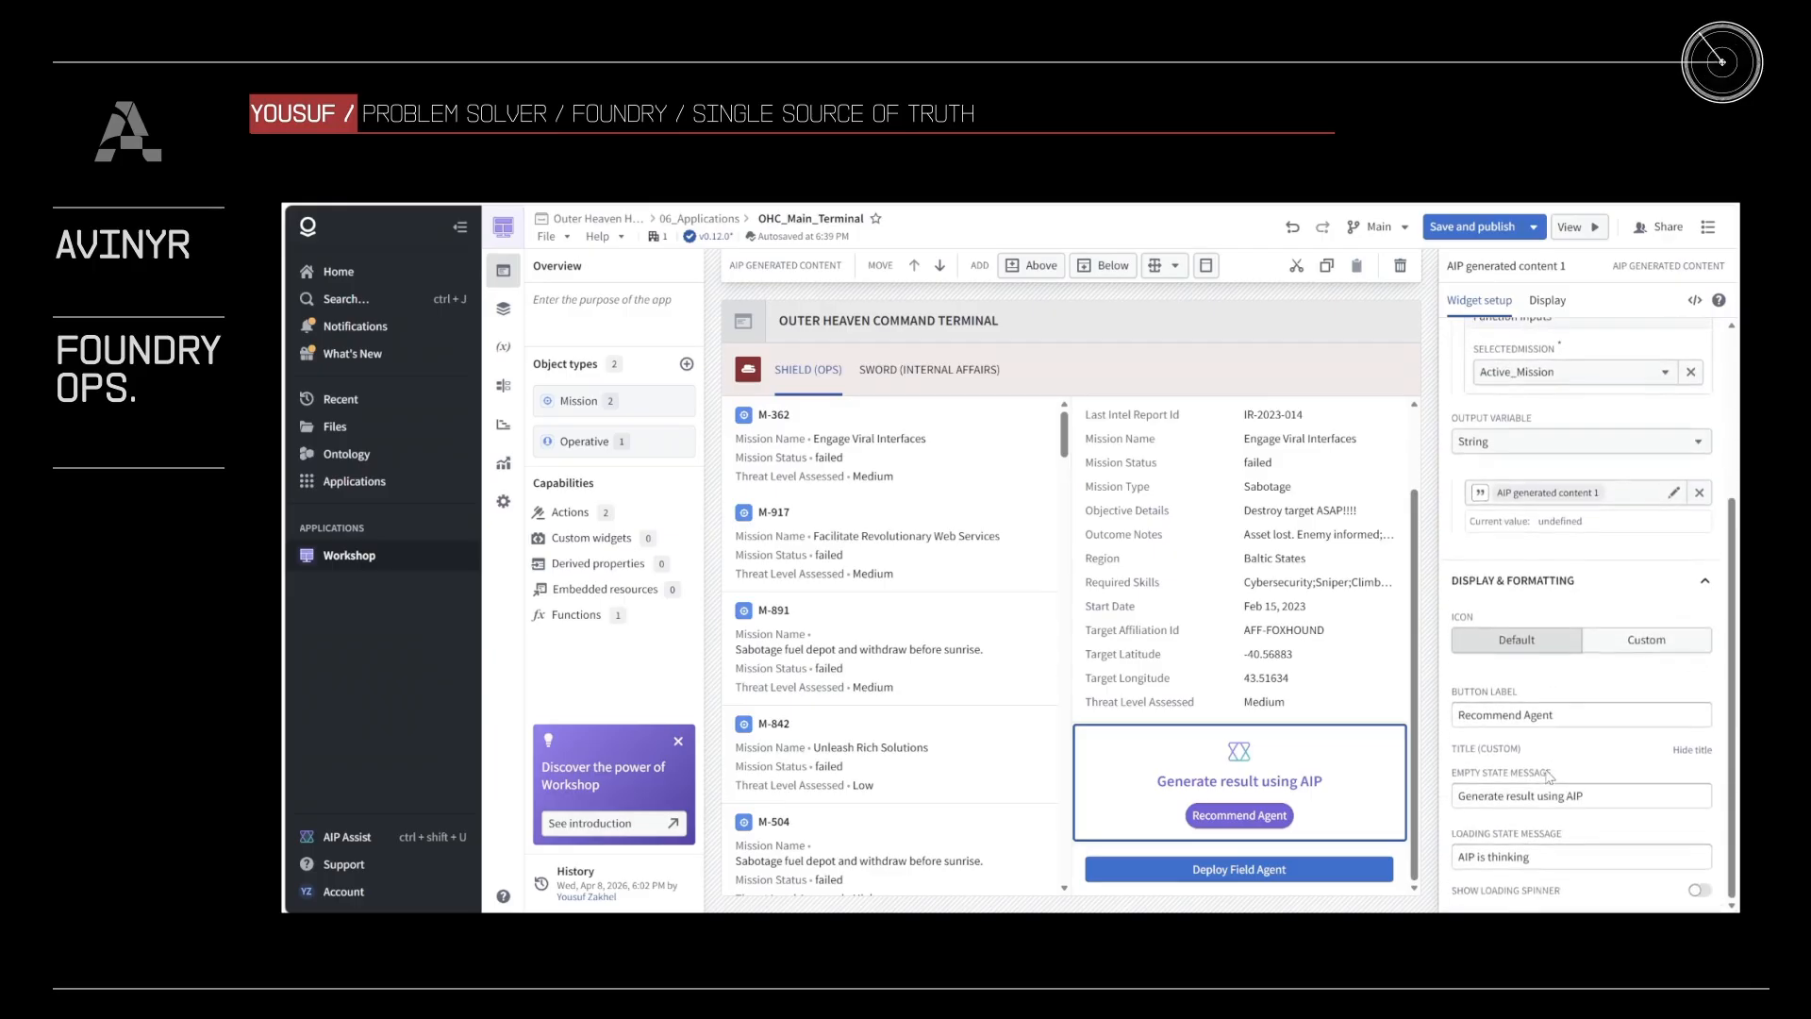
Step: Open the Deploy Field Agent button's configuration and review its action, parameter defaults and additional options
click(1304, 866)
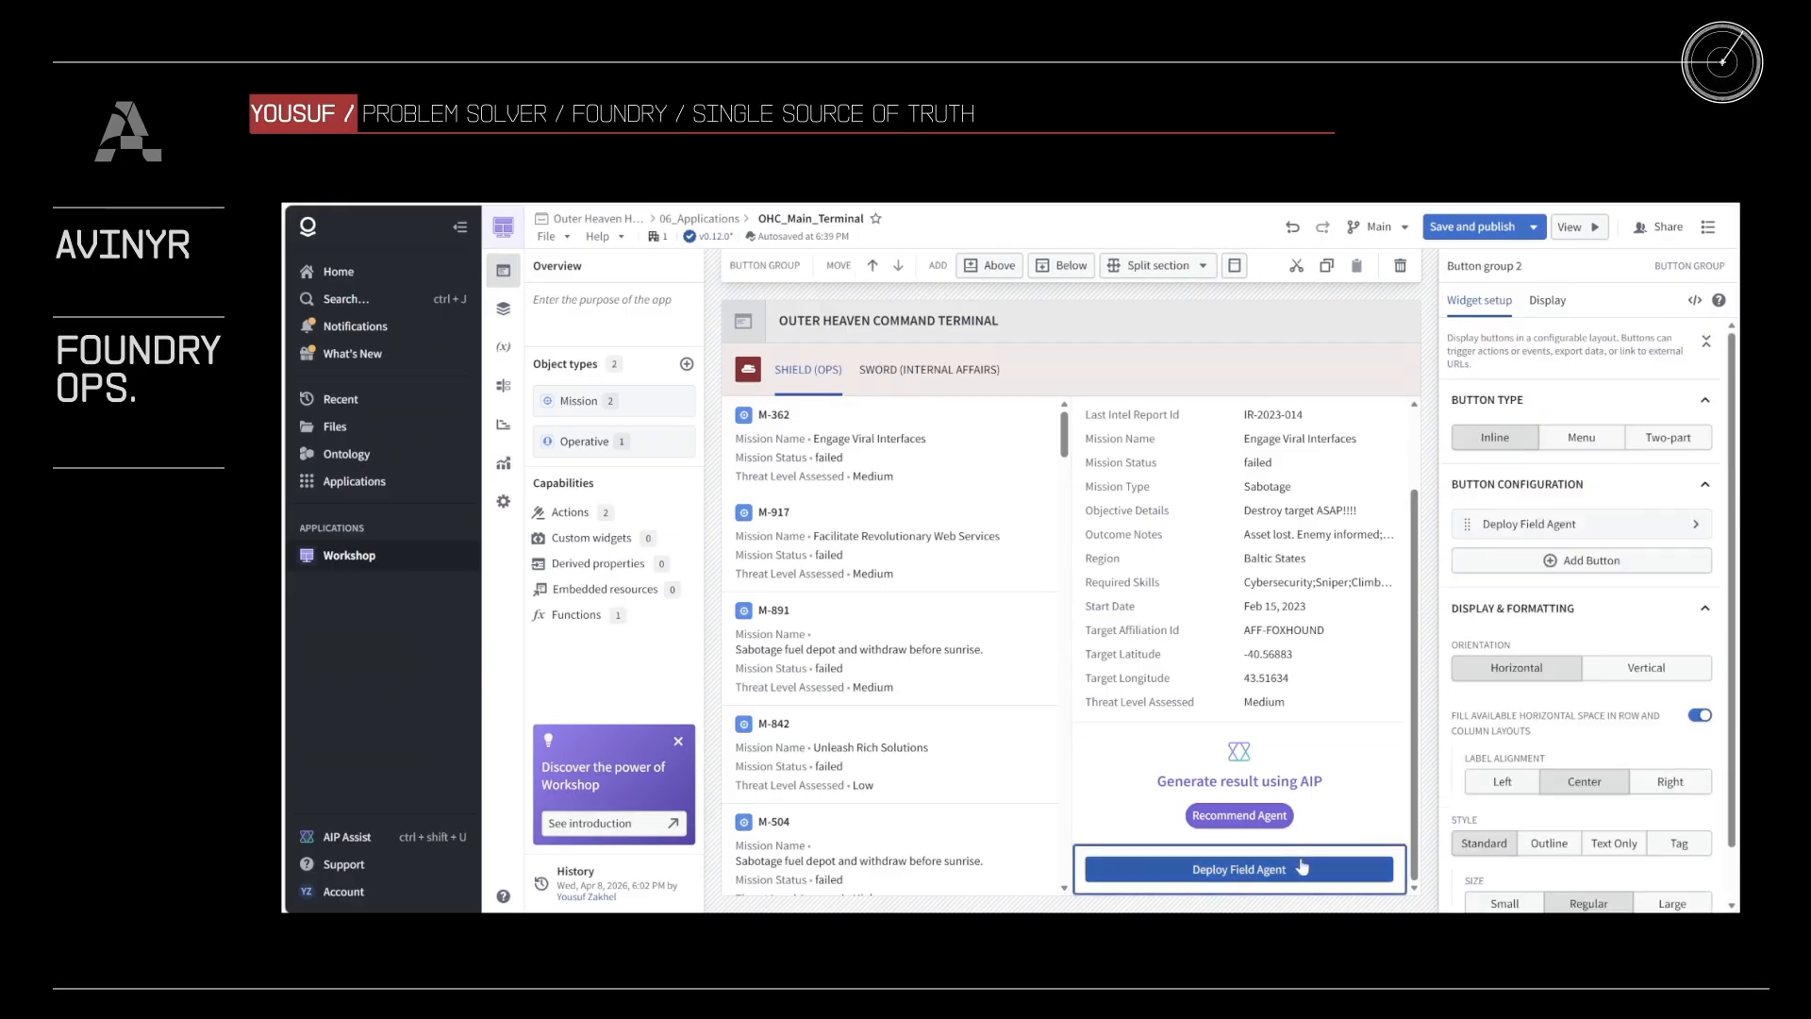
click(1585, 524)
scroll(1583, 623, down, 5)
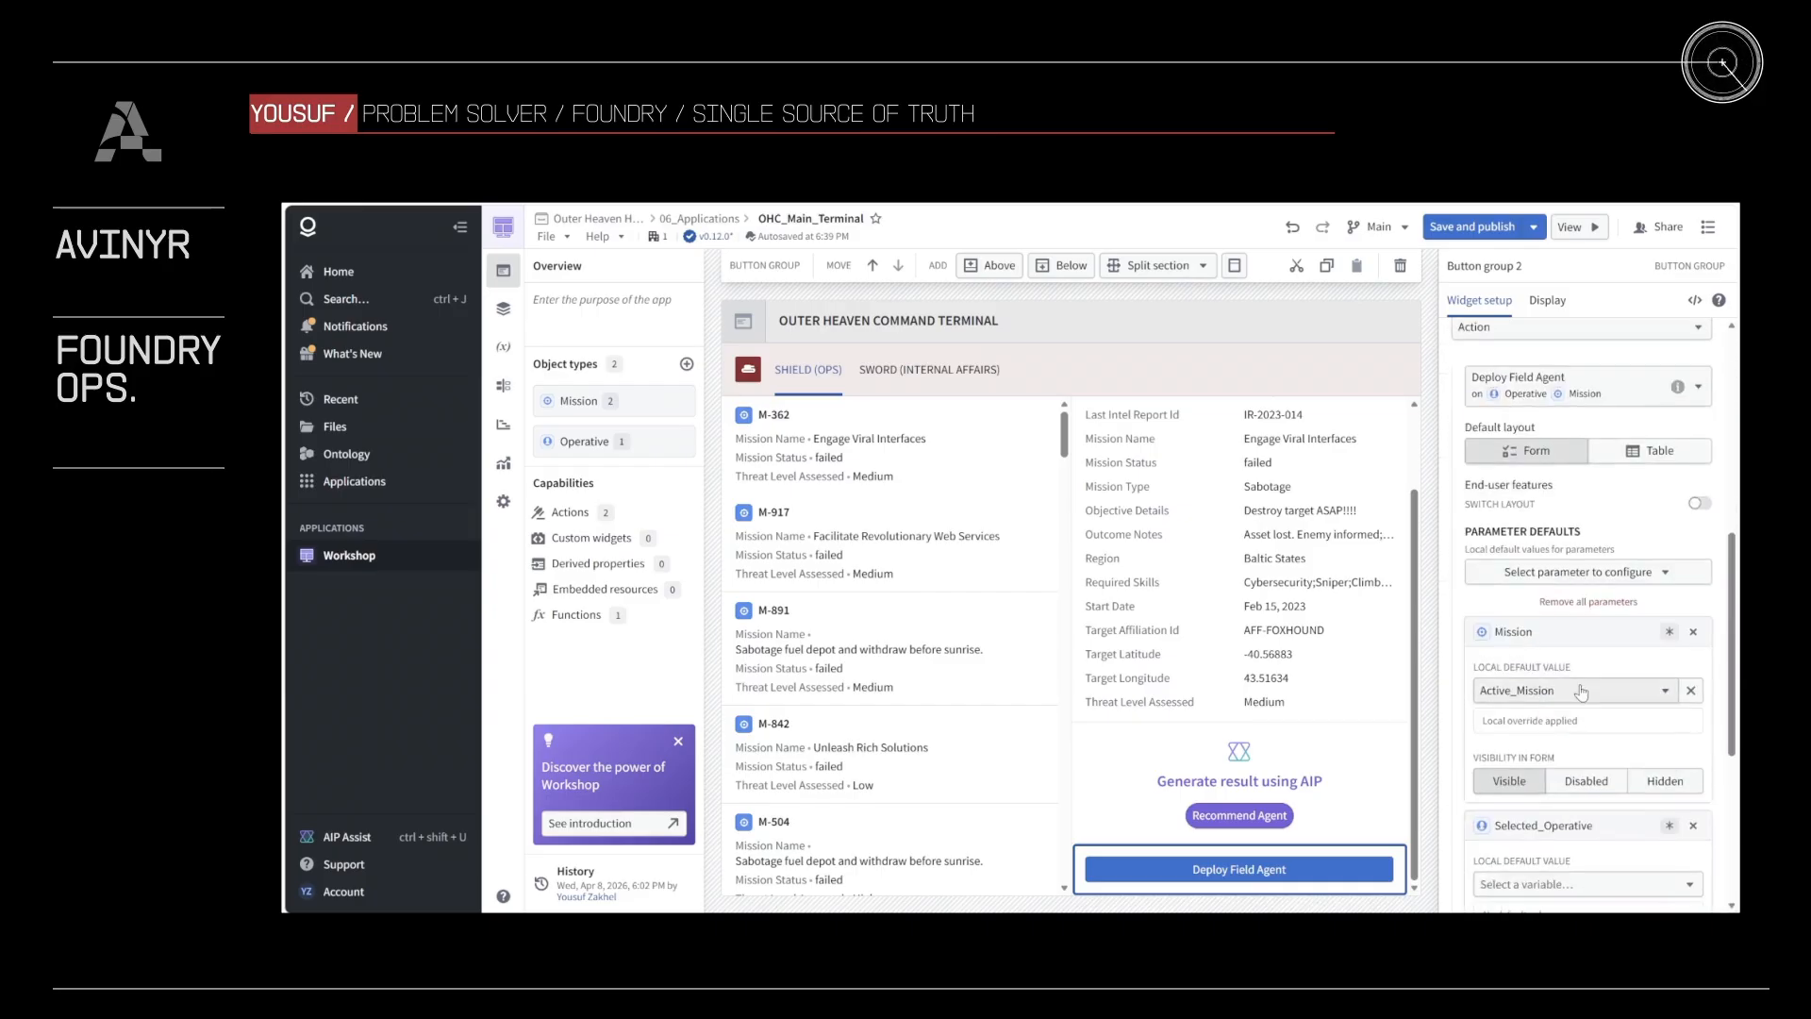
scroll(1566, 576, down, 4)
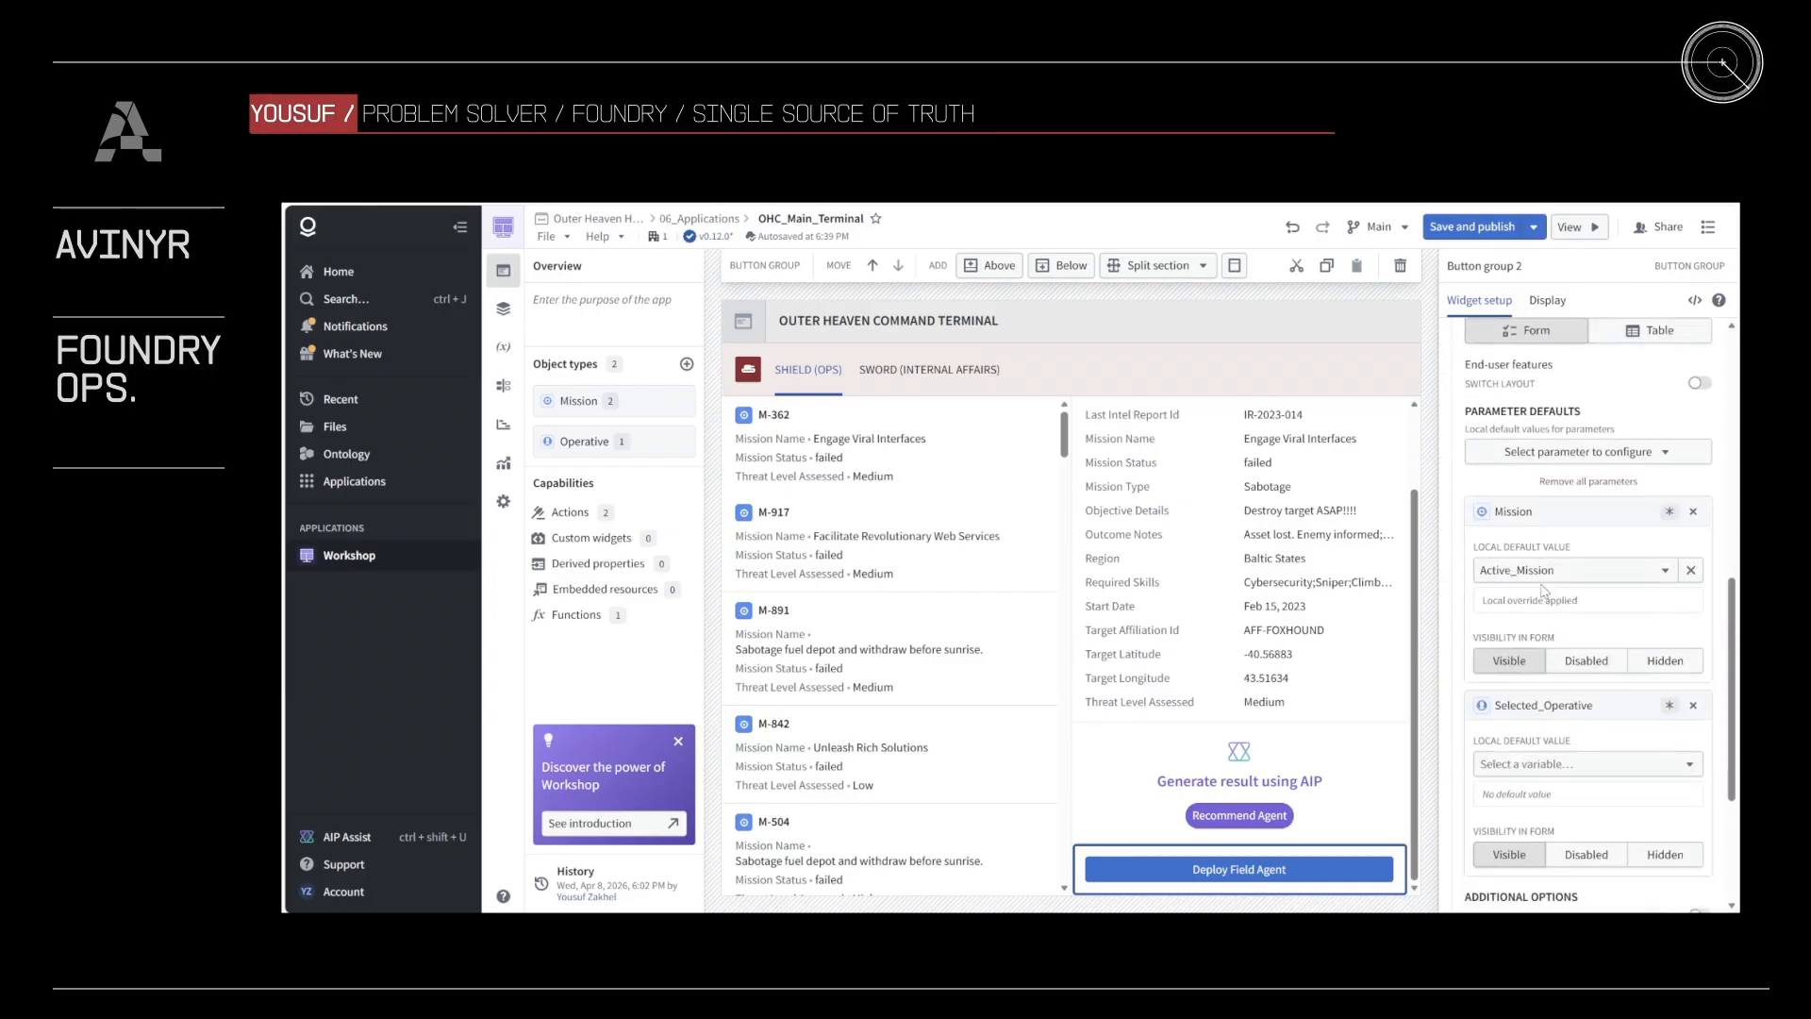
scroll(1544, 590, down, 3)
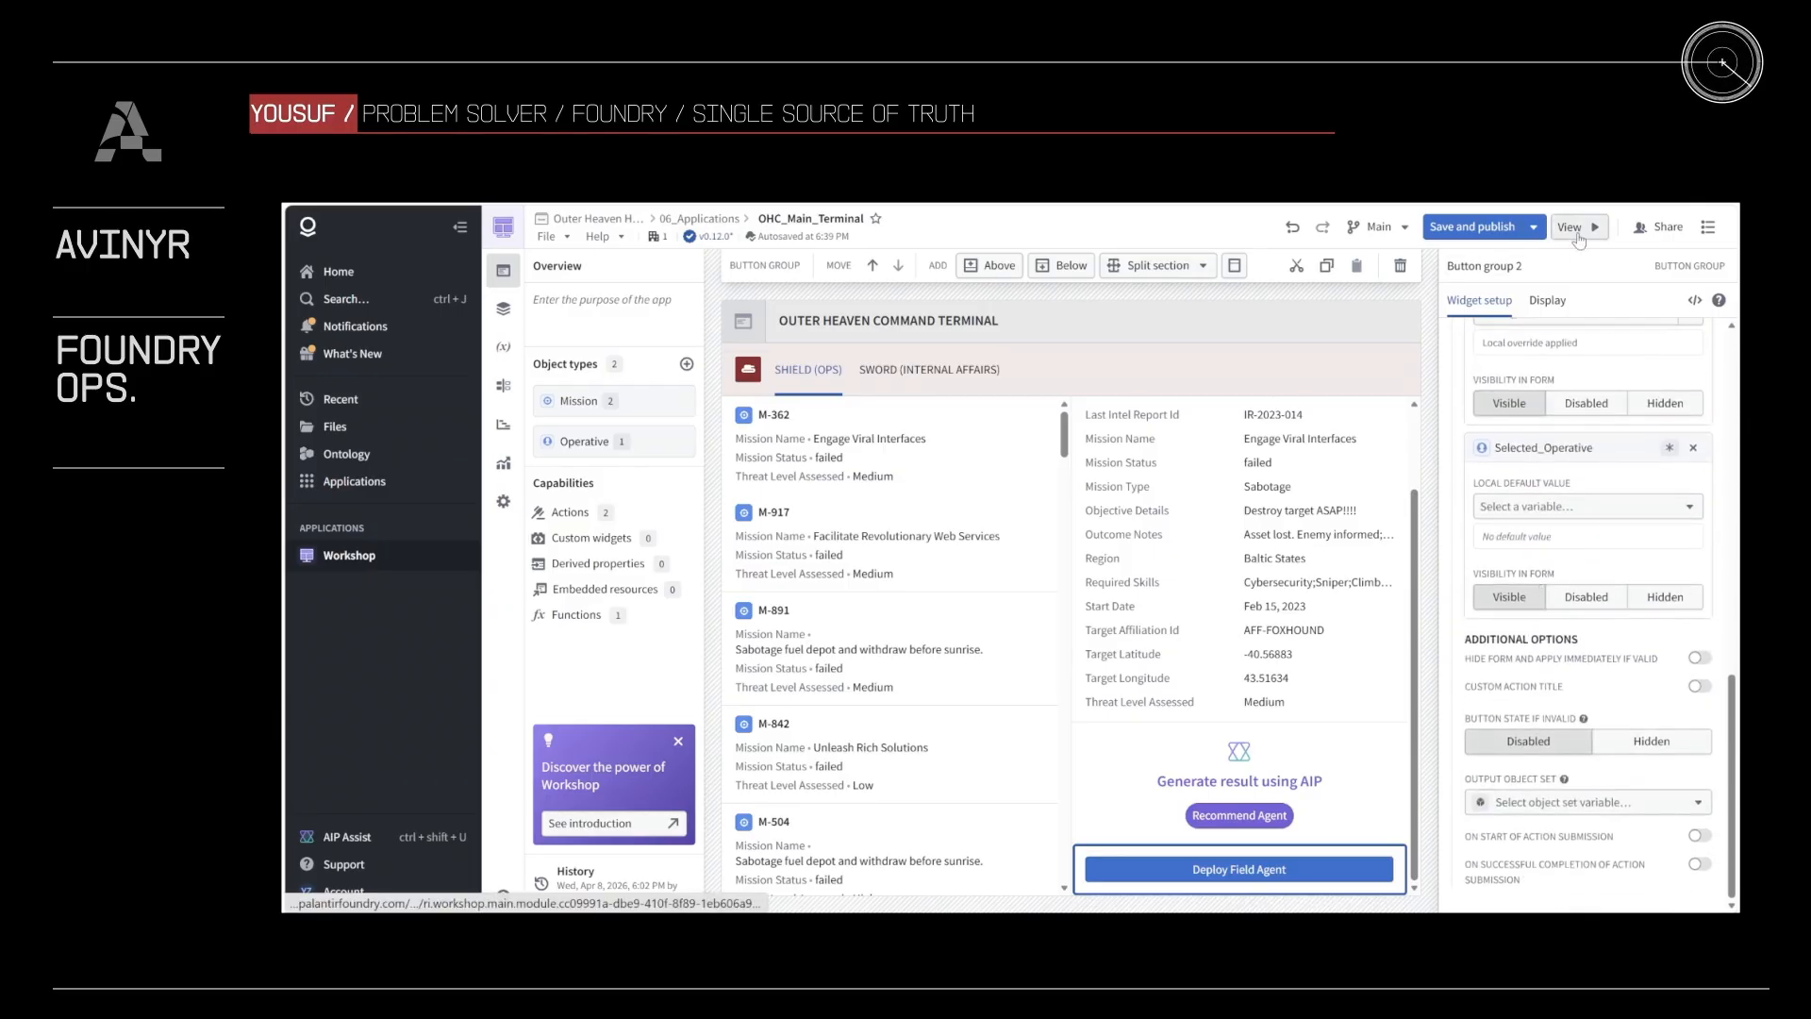
Step: Open the module in view mode, check the details of missions M-917 and M-891, and select mission M-362
click(1575, 231)
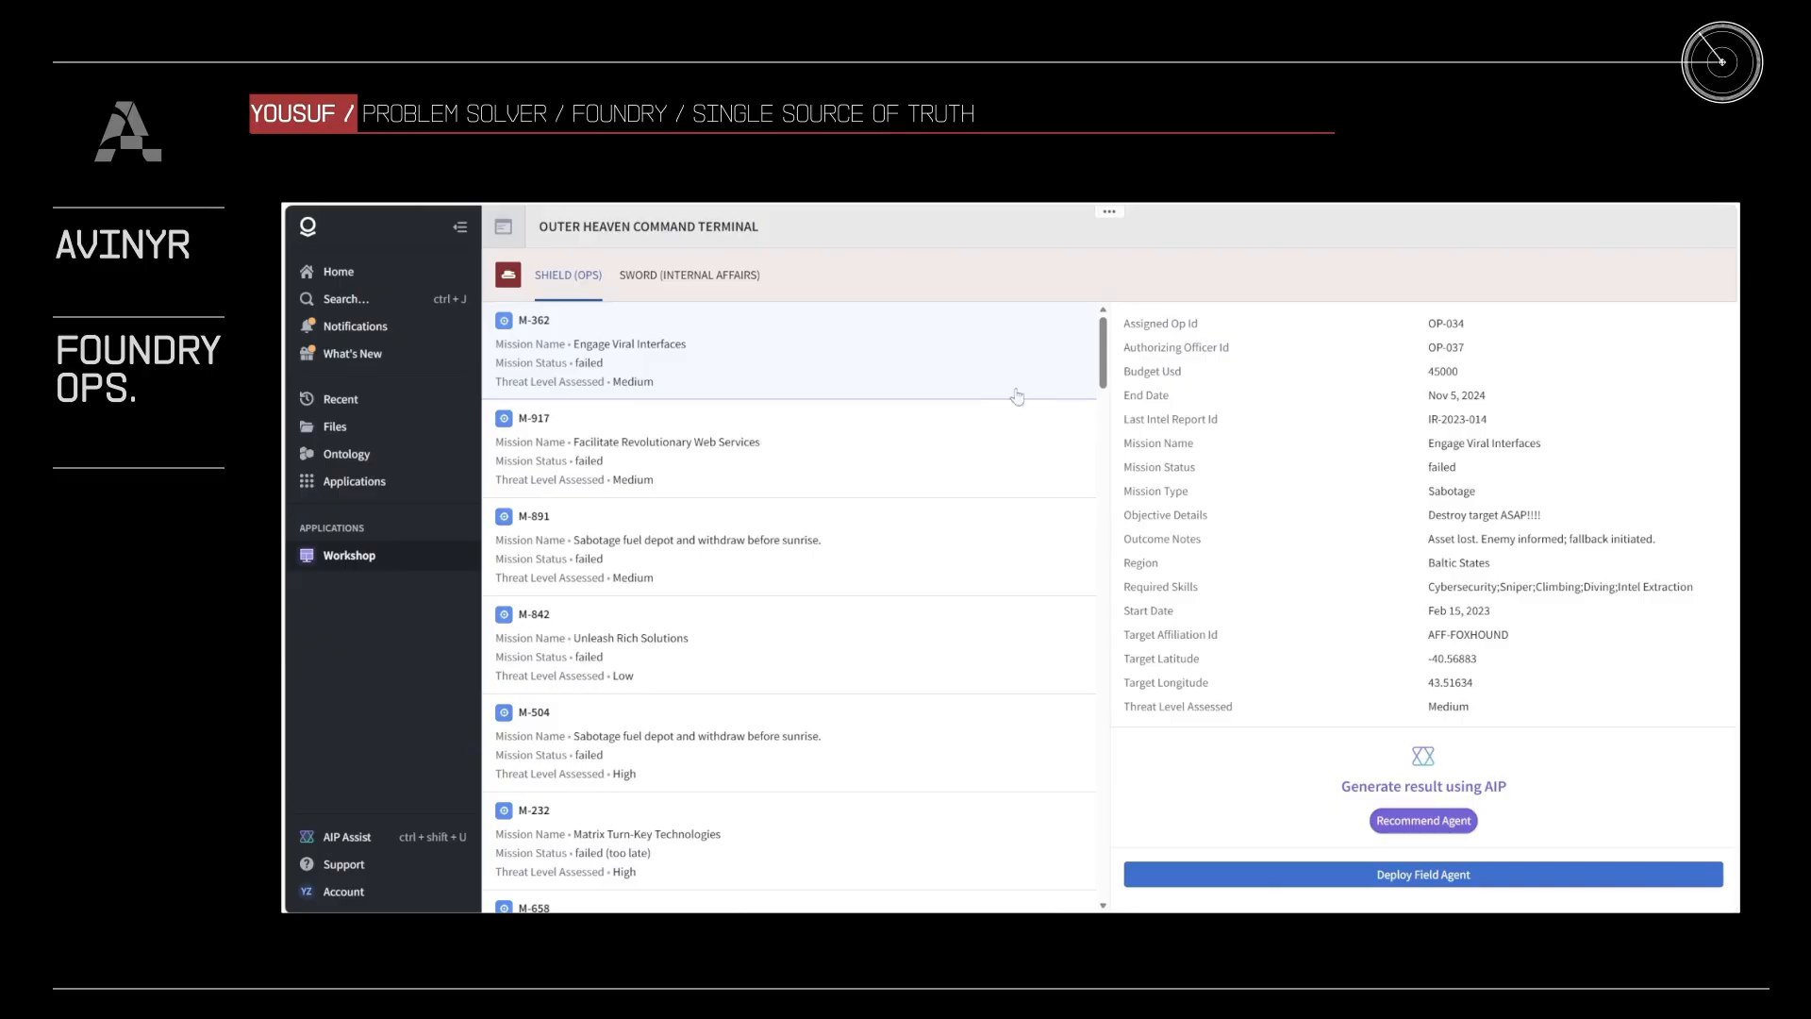
click(938, 443)
click(926, 554)
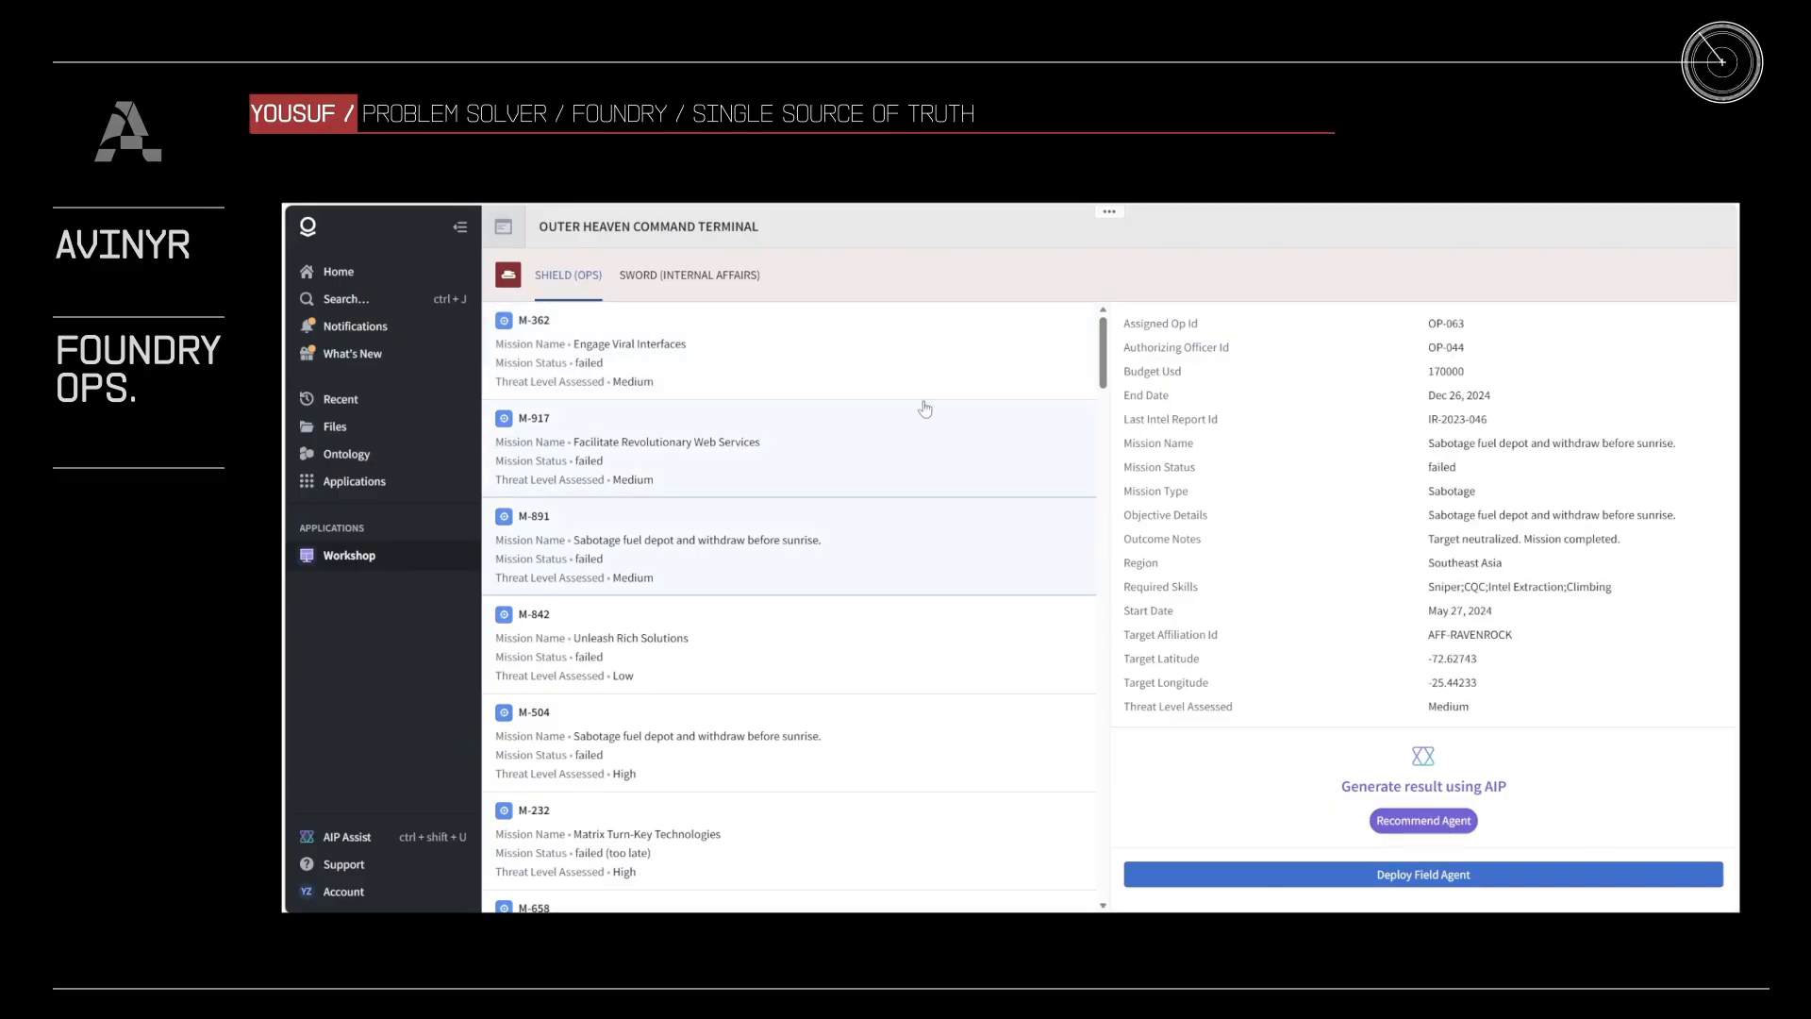
click(914, 389)
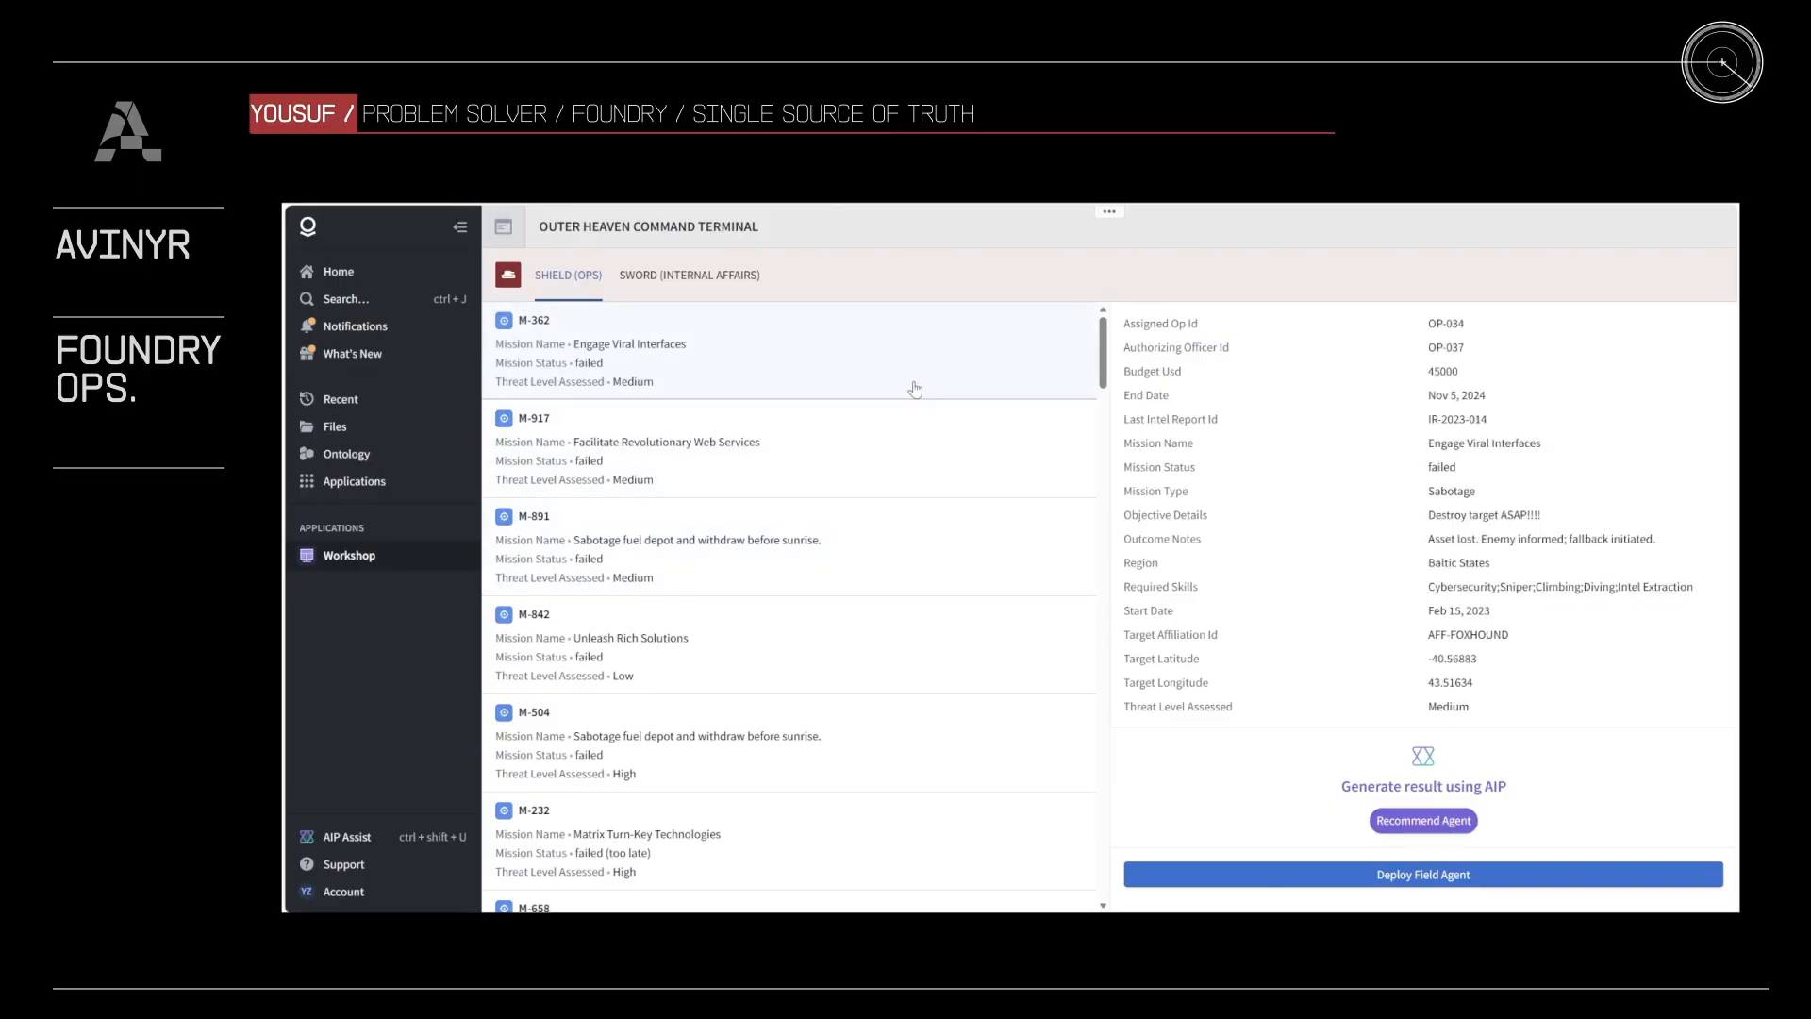
Step: Generate the AIP agent recommendation for mission M-362 and highlight the first candidate's codename and tactical rationale
click(1434, 823)
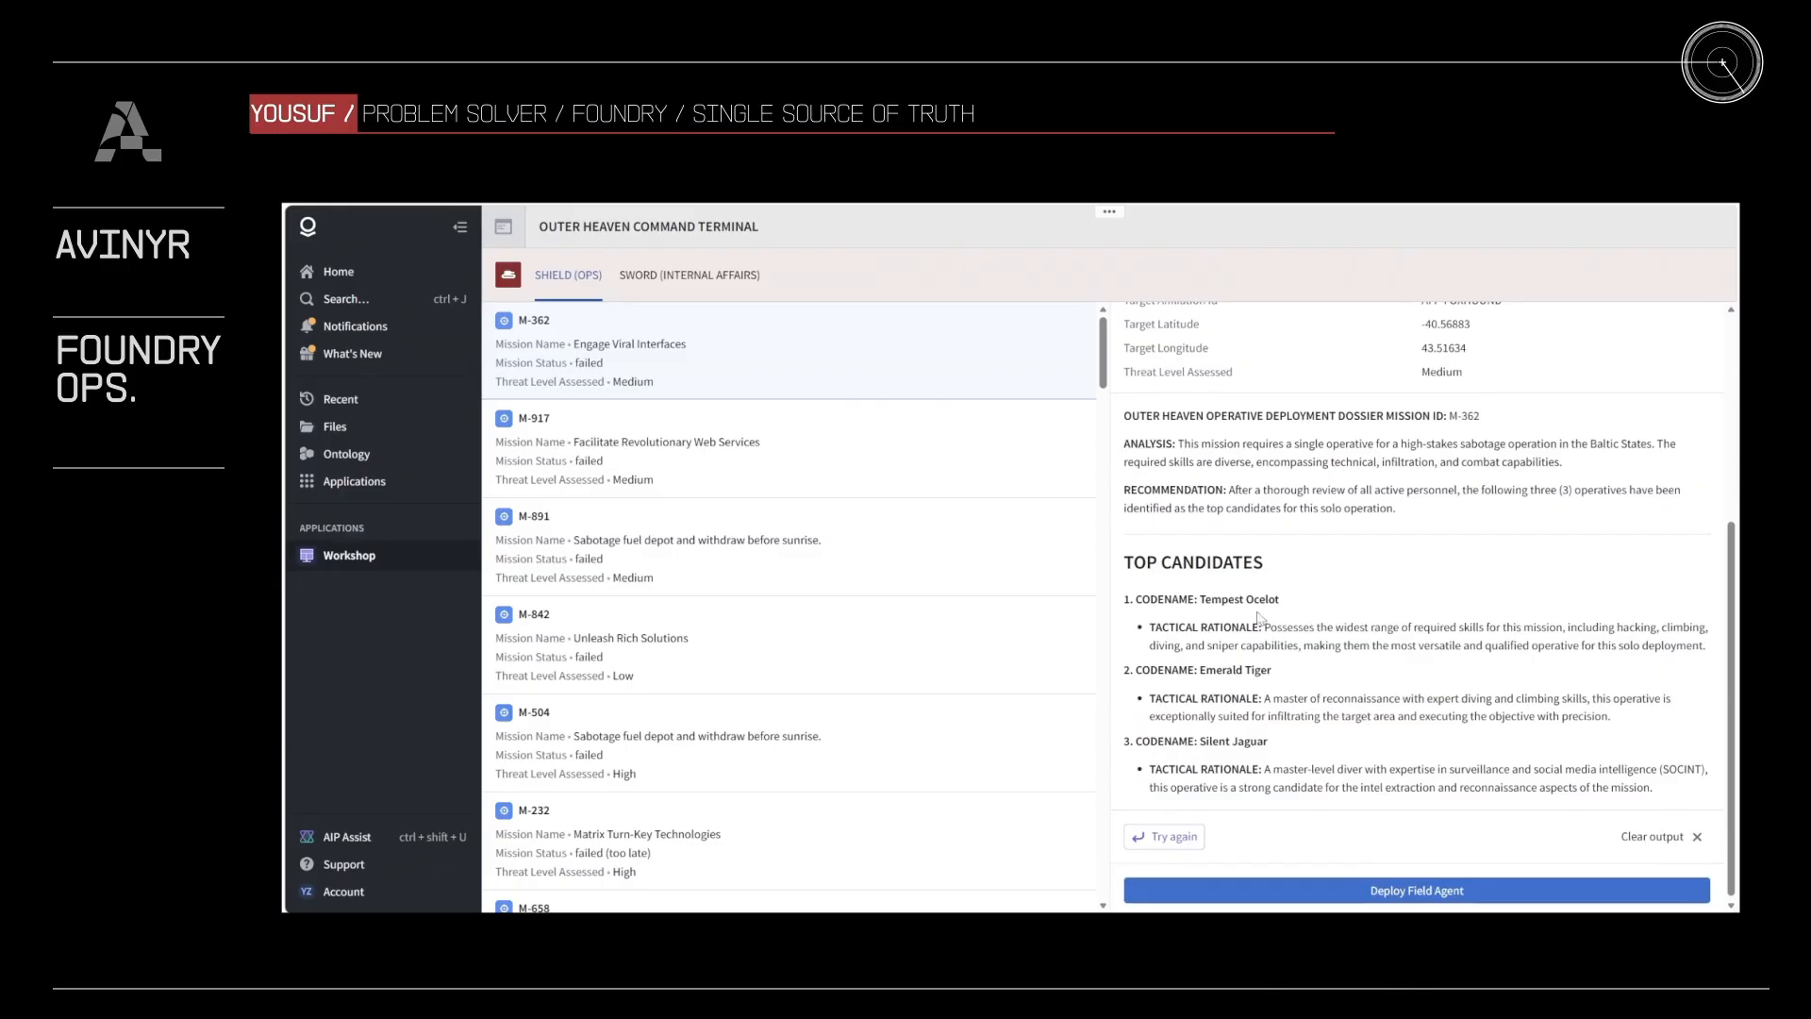
drag(1143, 599, 1718, 653)
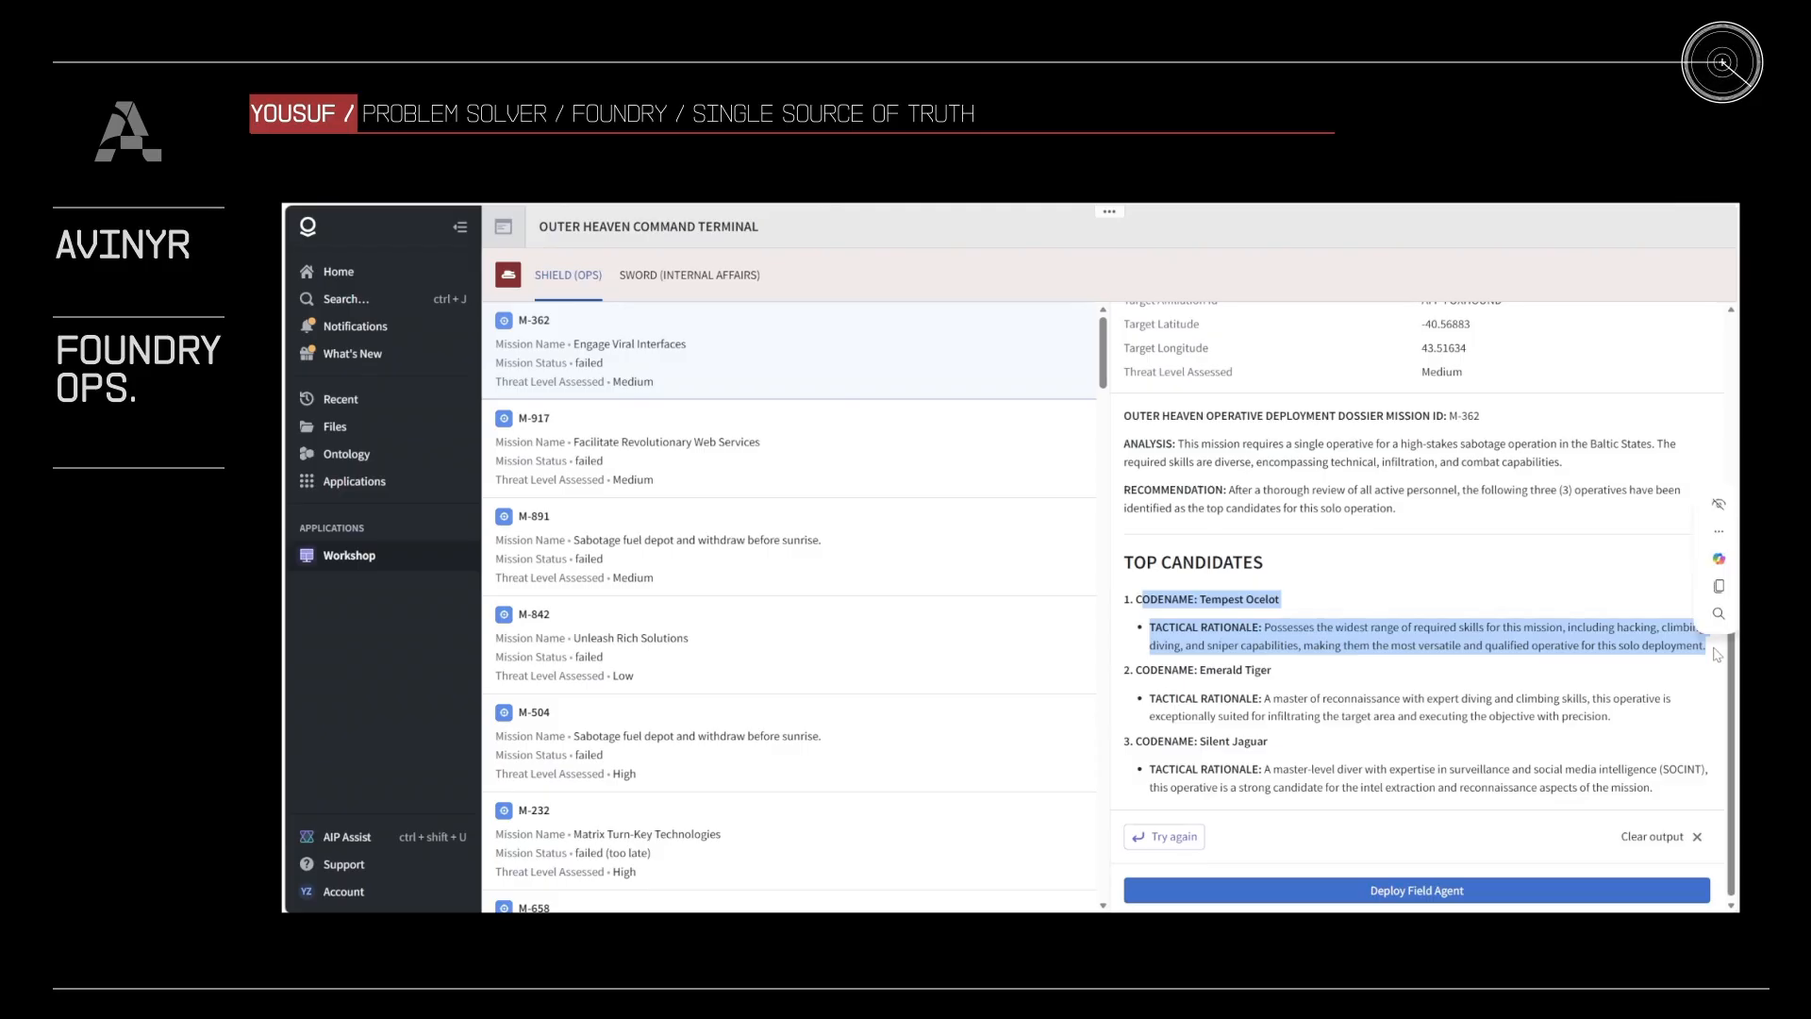
Step: Submit the Deploy Field Agent action for mission M-362 with Tempest Ocelot as the selected operative
click(1492, 901)
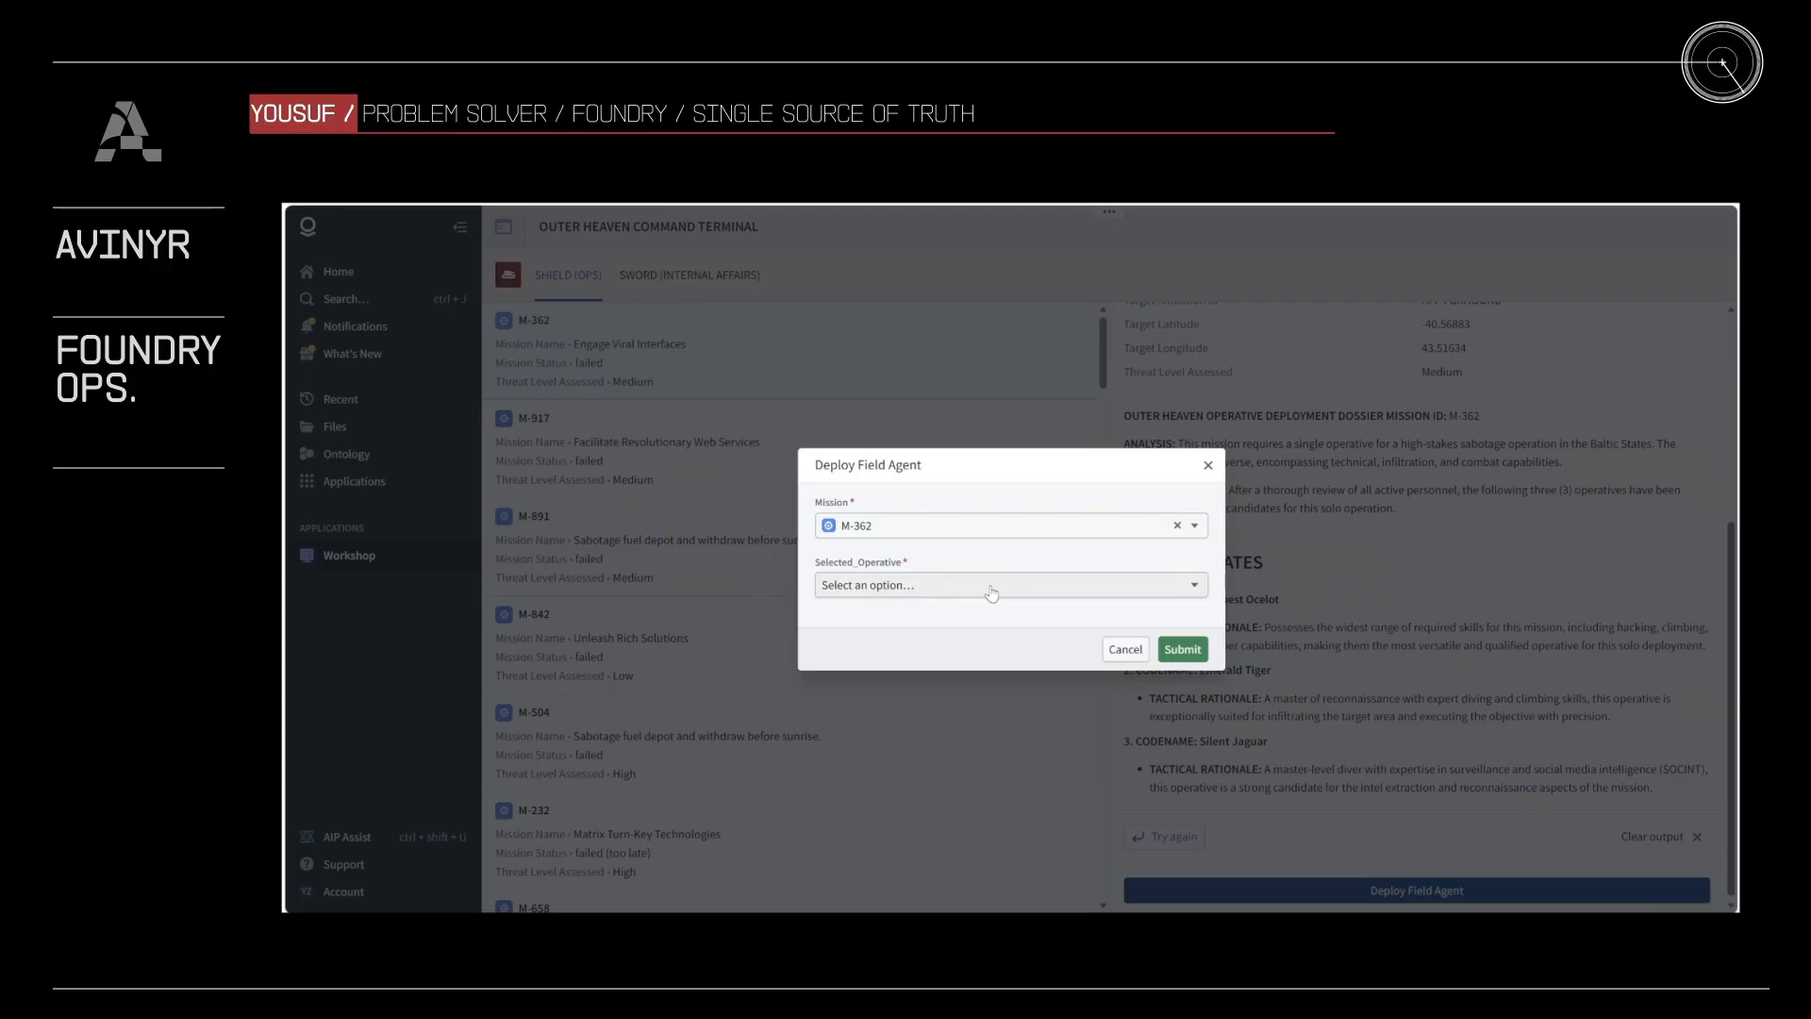
click(991, 593)
text(Tempest)
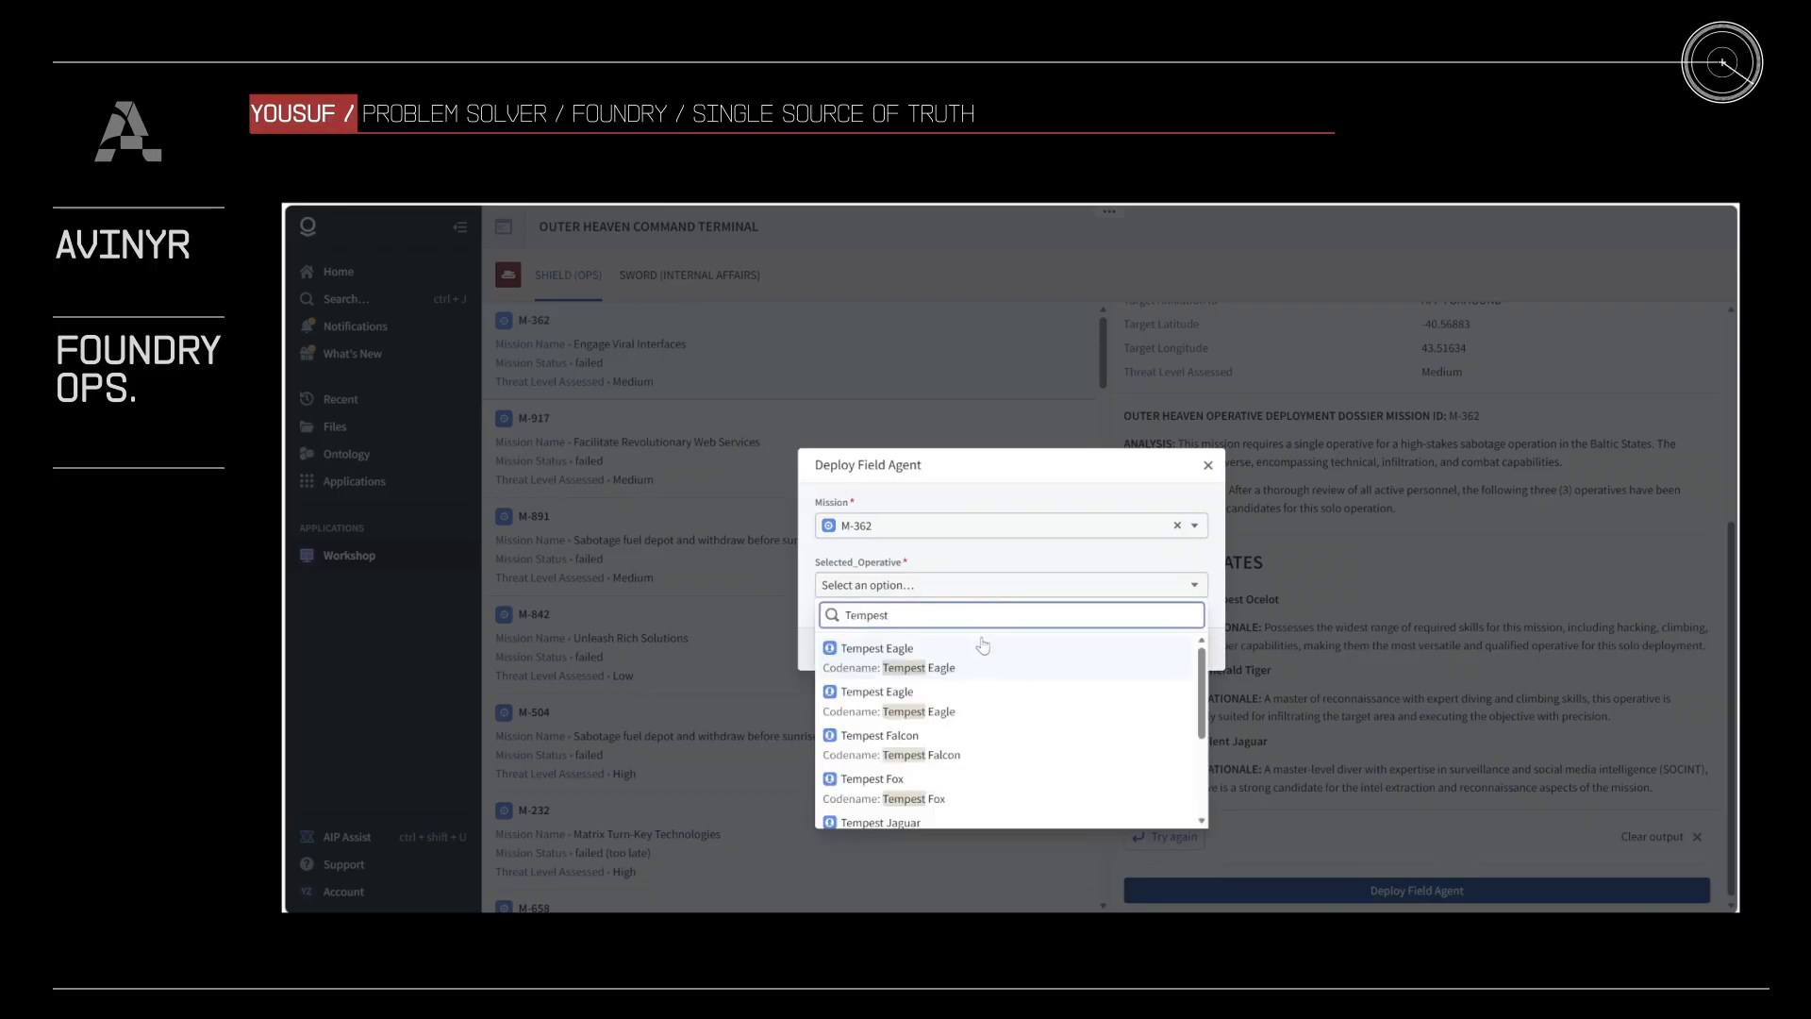
text( Ocel)
click(984, 649)
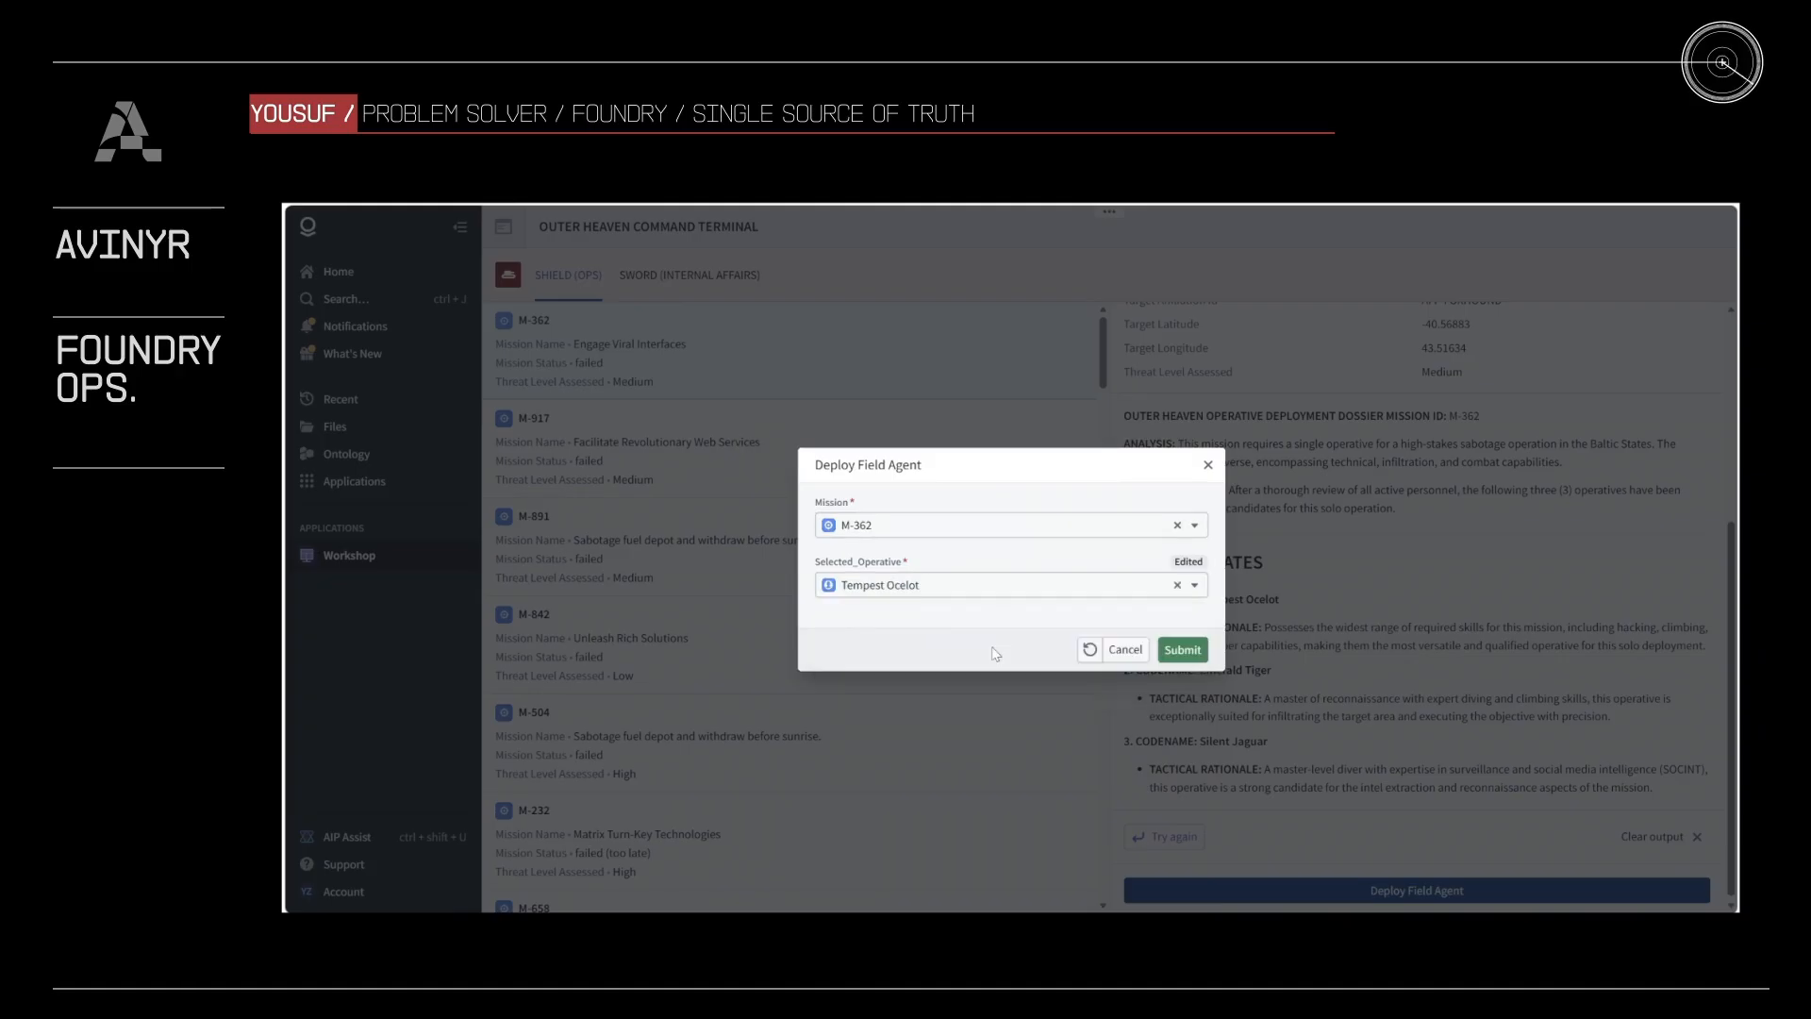
click(1186, 651)
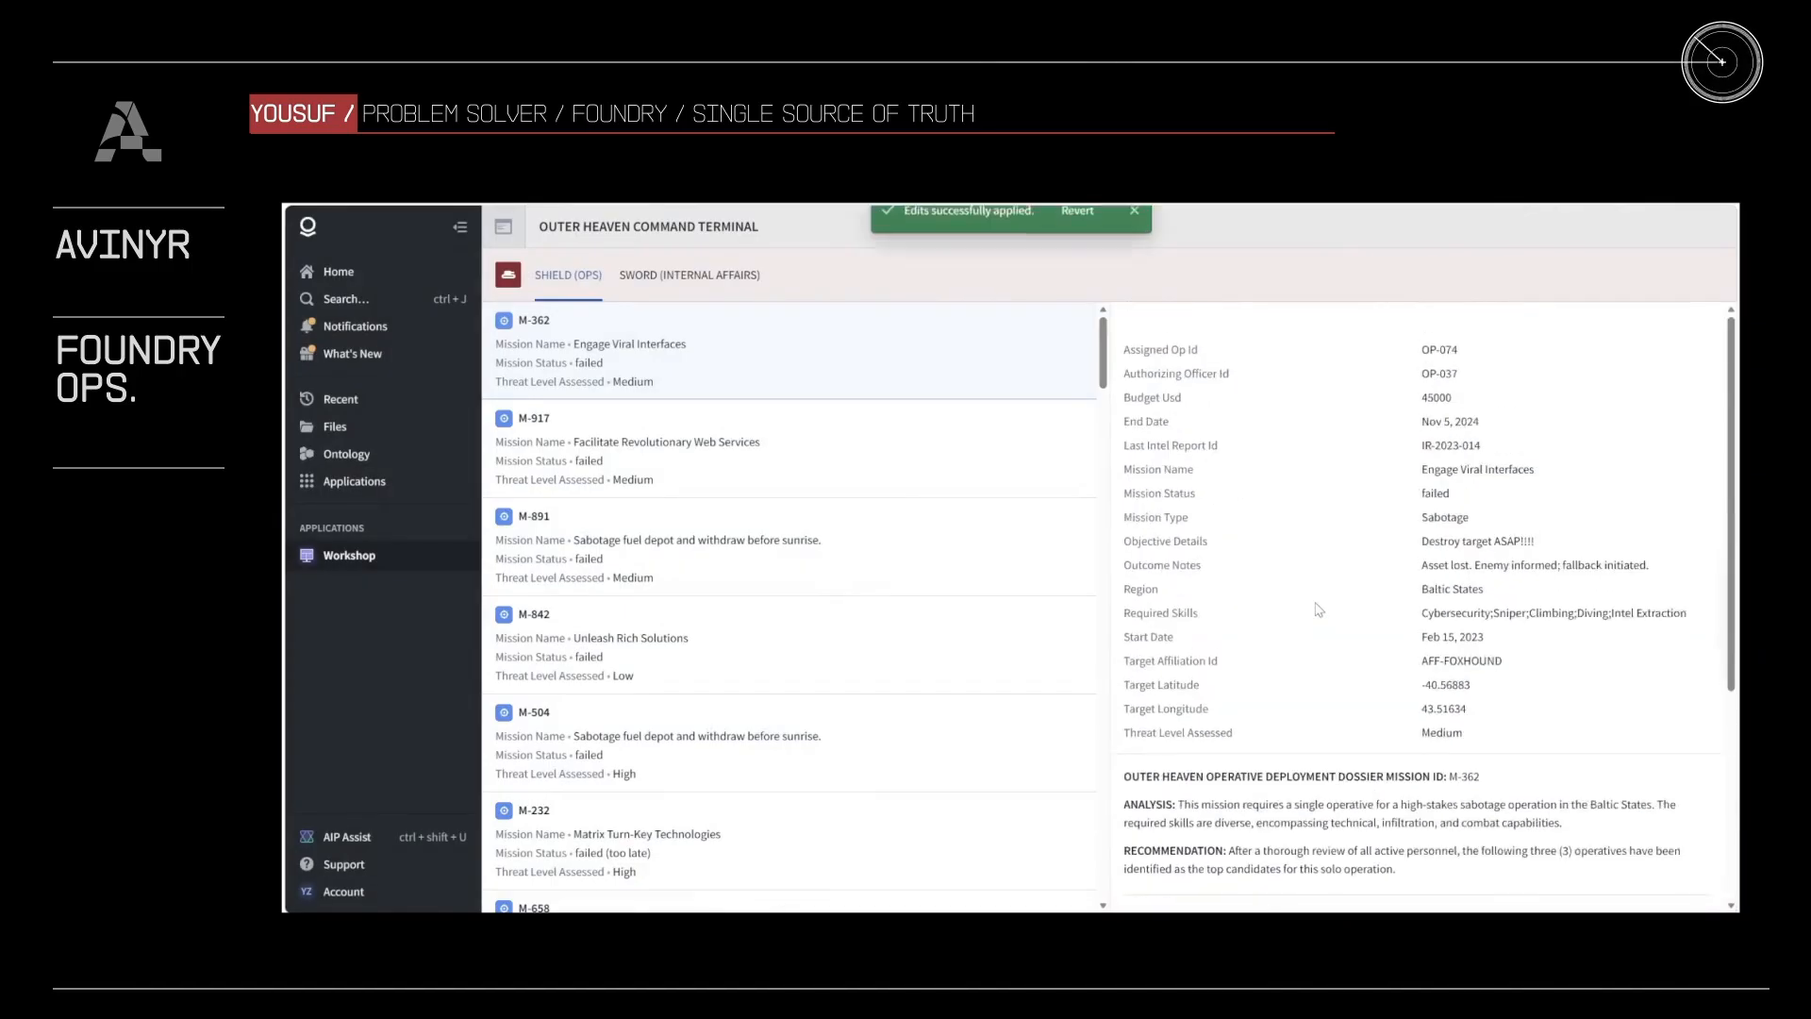
Step: Highlight mission M-362's Assigned Op Id and look through the rest of the mission details
drag(1462, 323, 1424, 325)
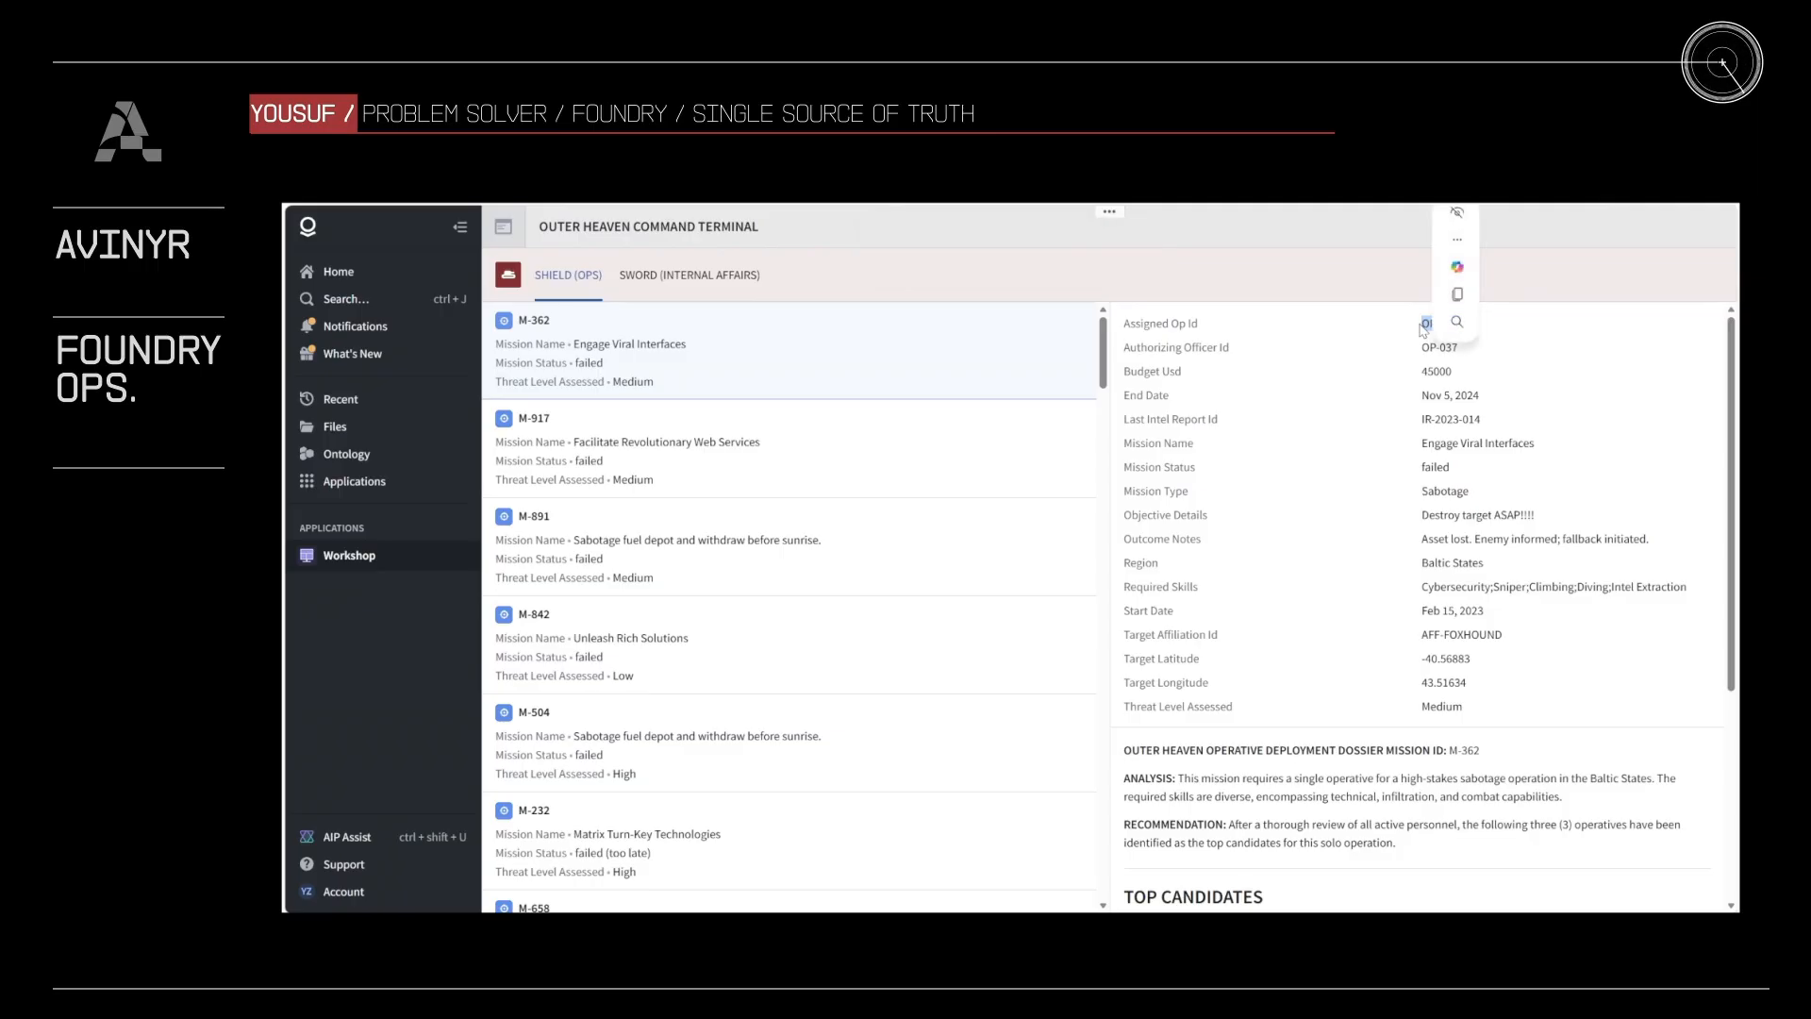
click(1370, 437)
scroll(1370, 437, down, 4)
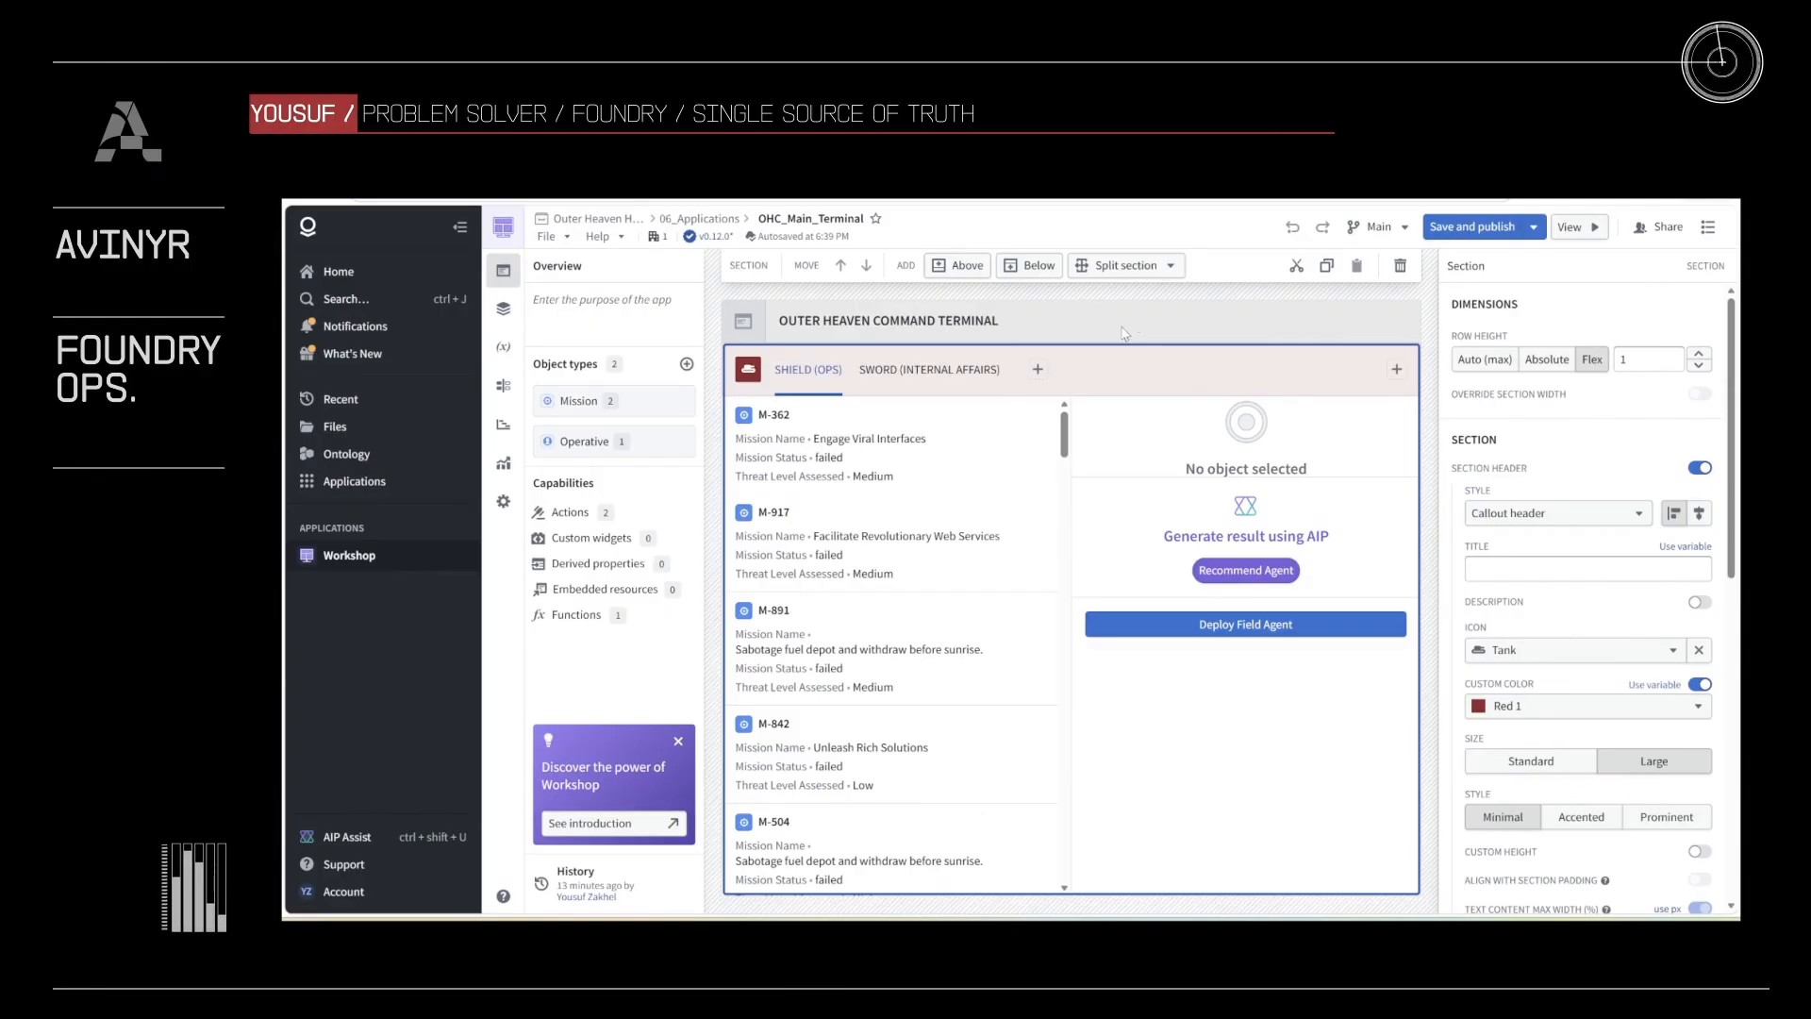
Step: Show the SWORD (INTERNAL AFFAIRS) tab in the editor with the module's variables and select the failed missions chart
click(973, 379)
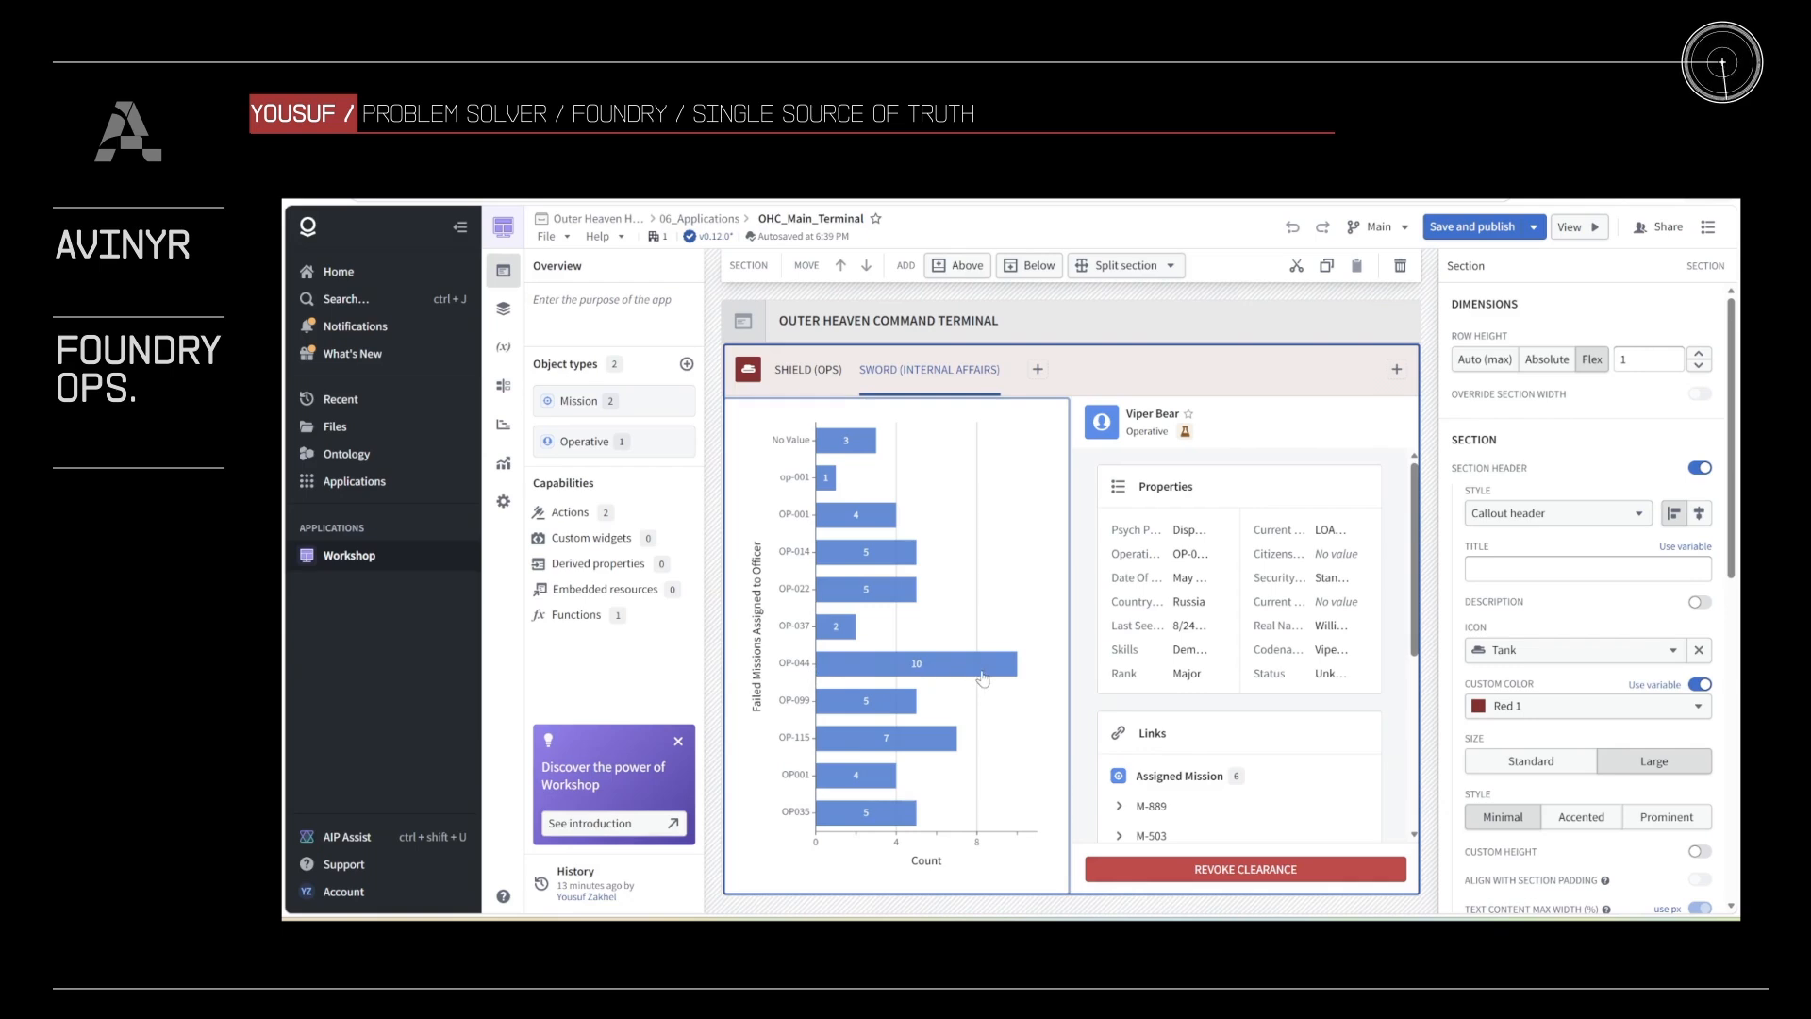
click(506, 349)
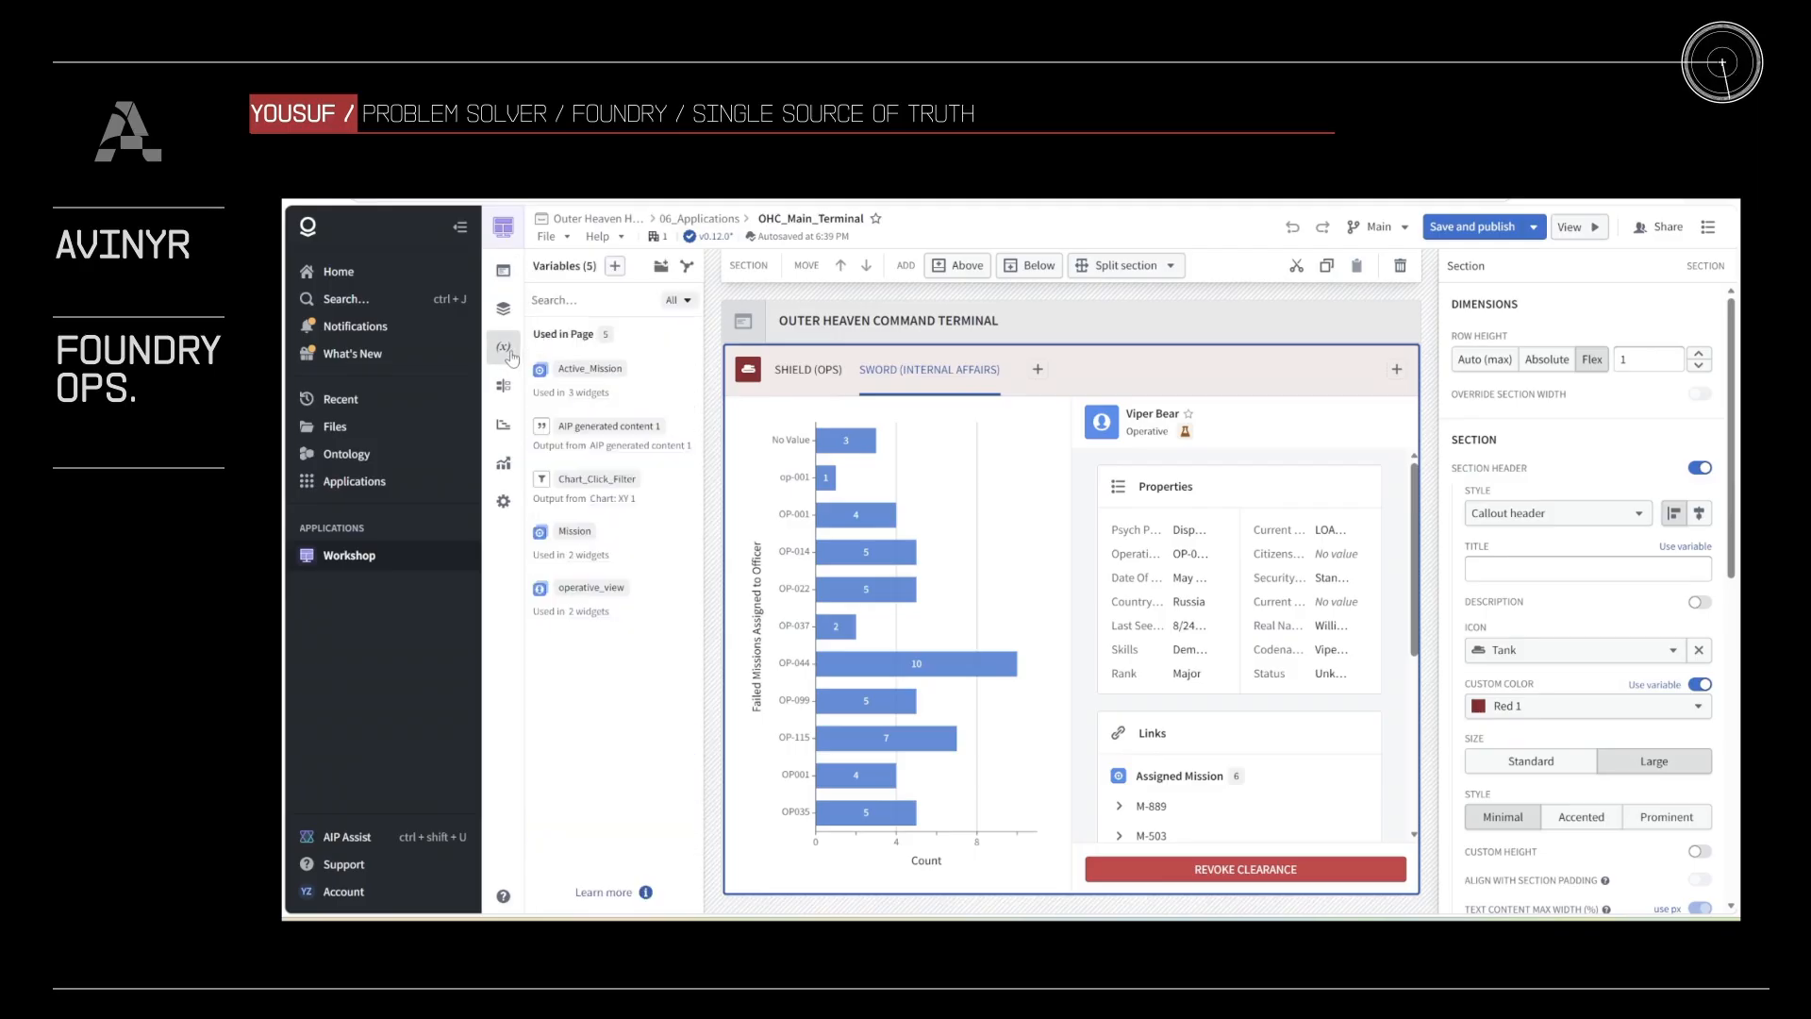
click(1011, 598)
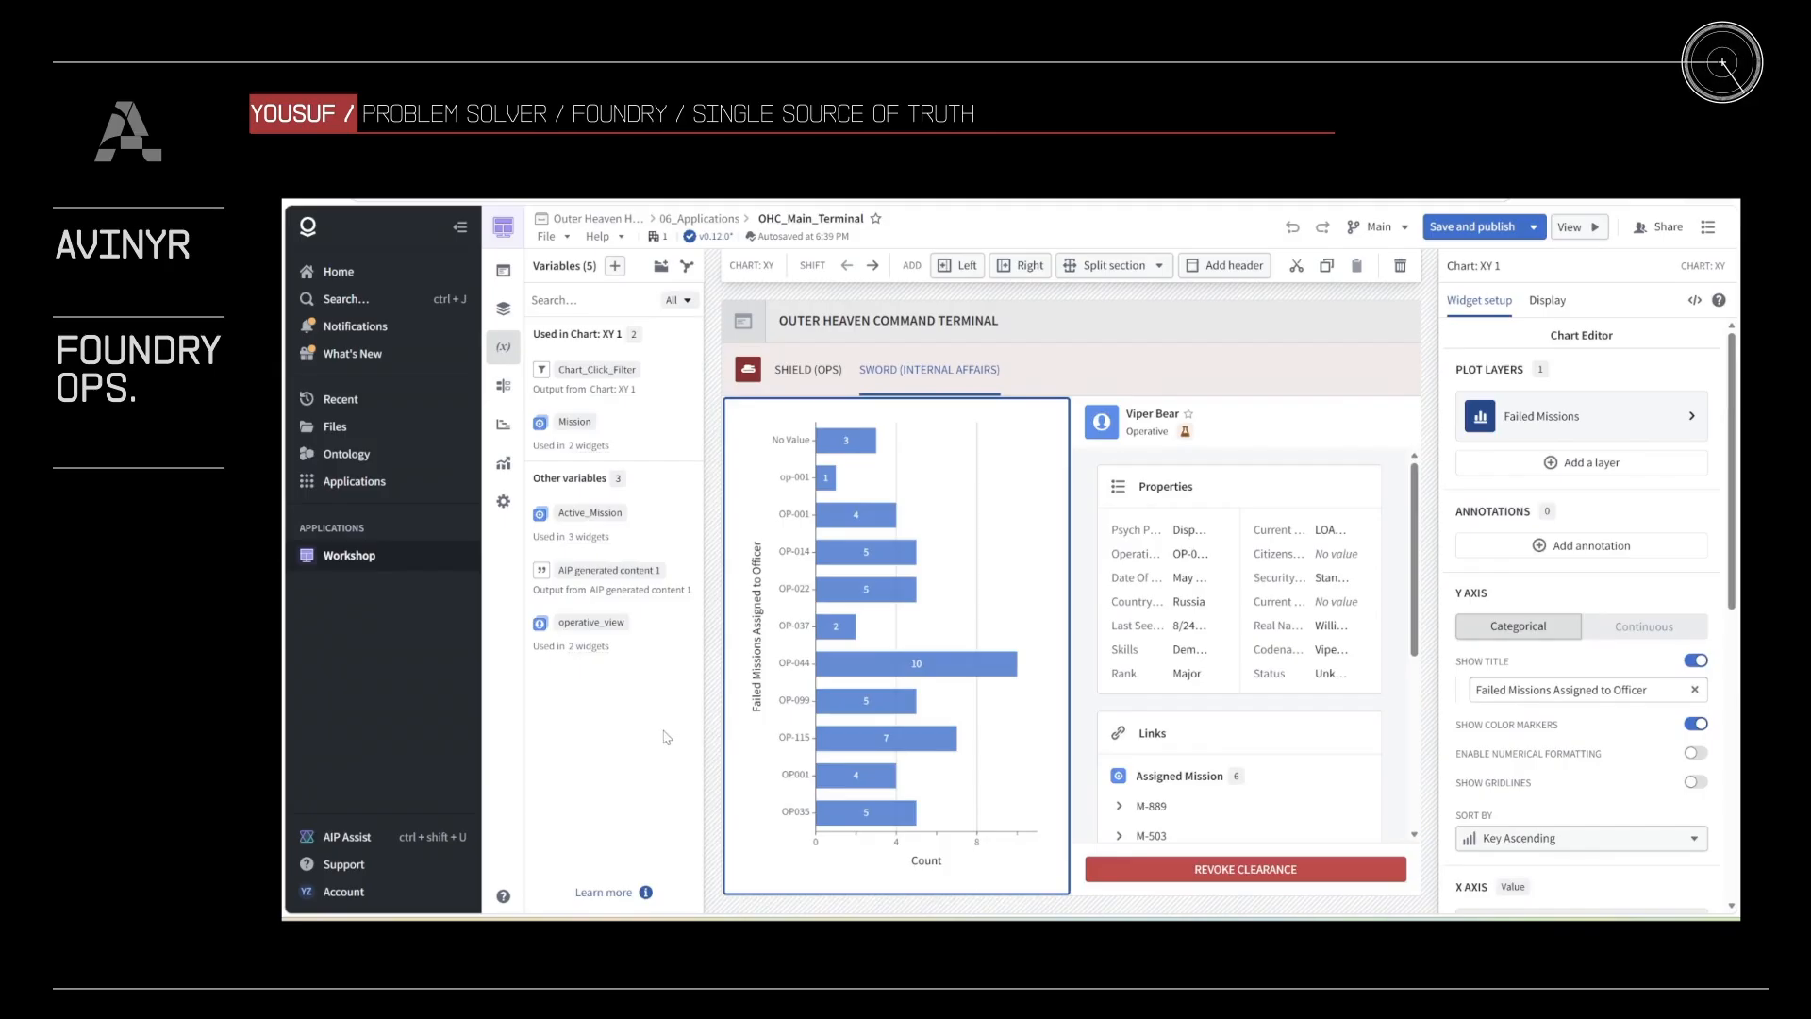
Step: Open the operative_view variable's definition and review its Chart_Click_Filter input and the link options for its Authorizing Officer traversal
click(644, 643)
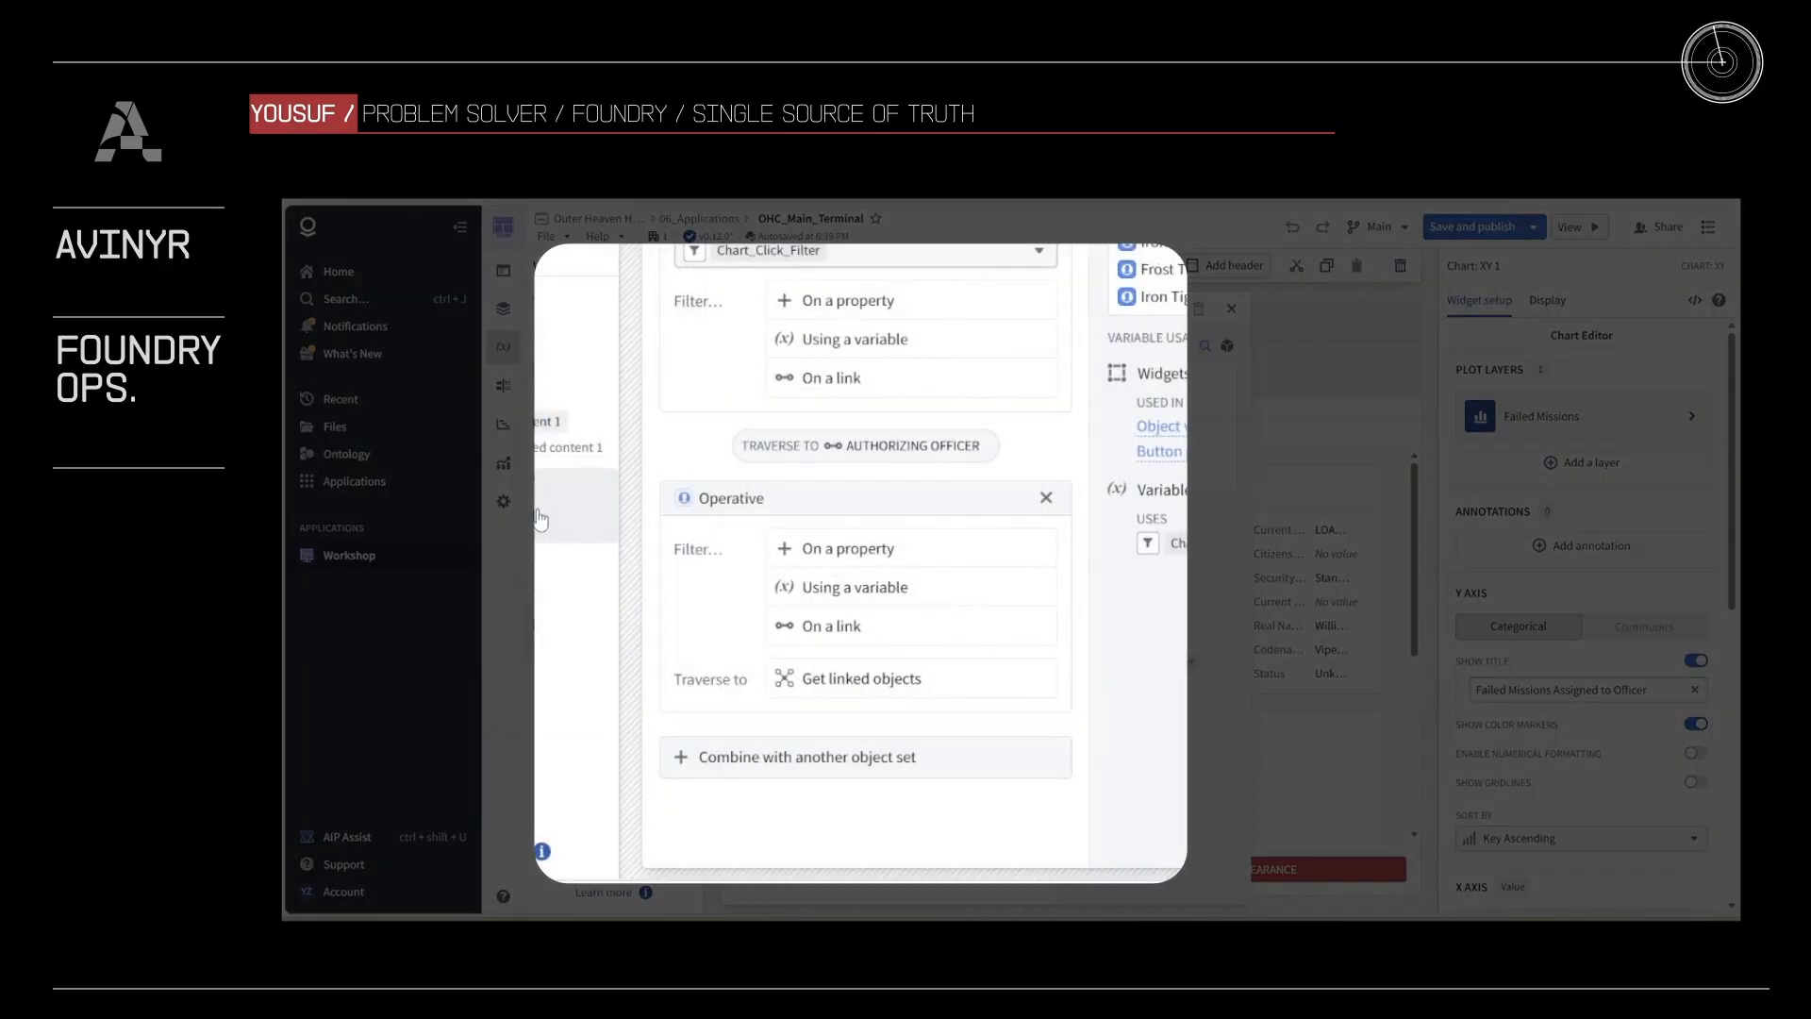
click(875, 462)
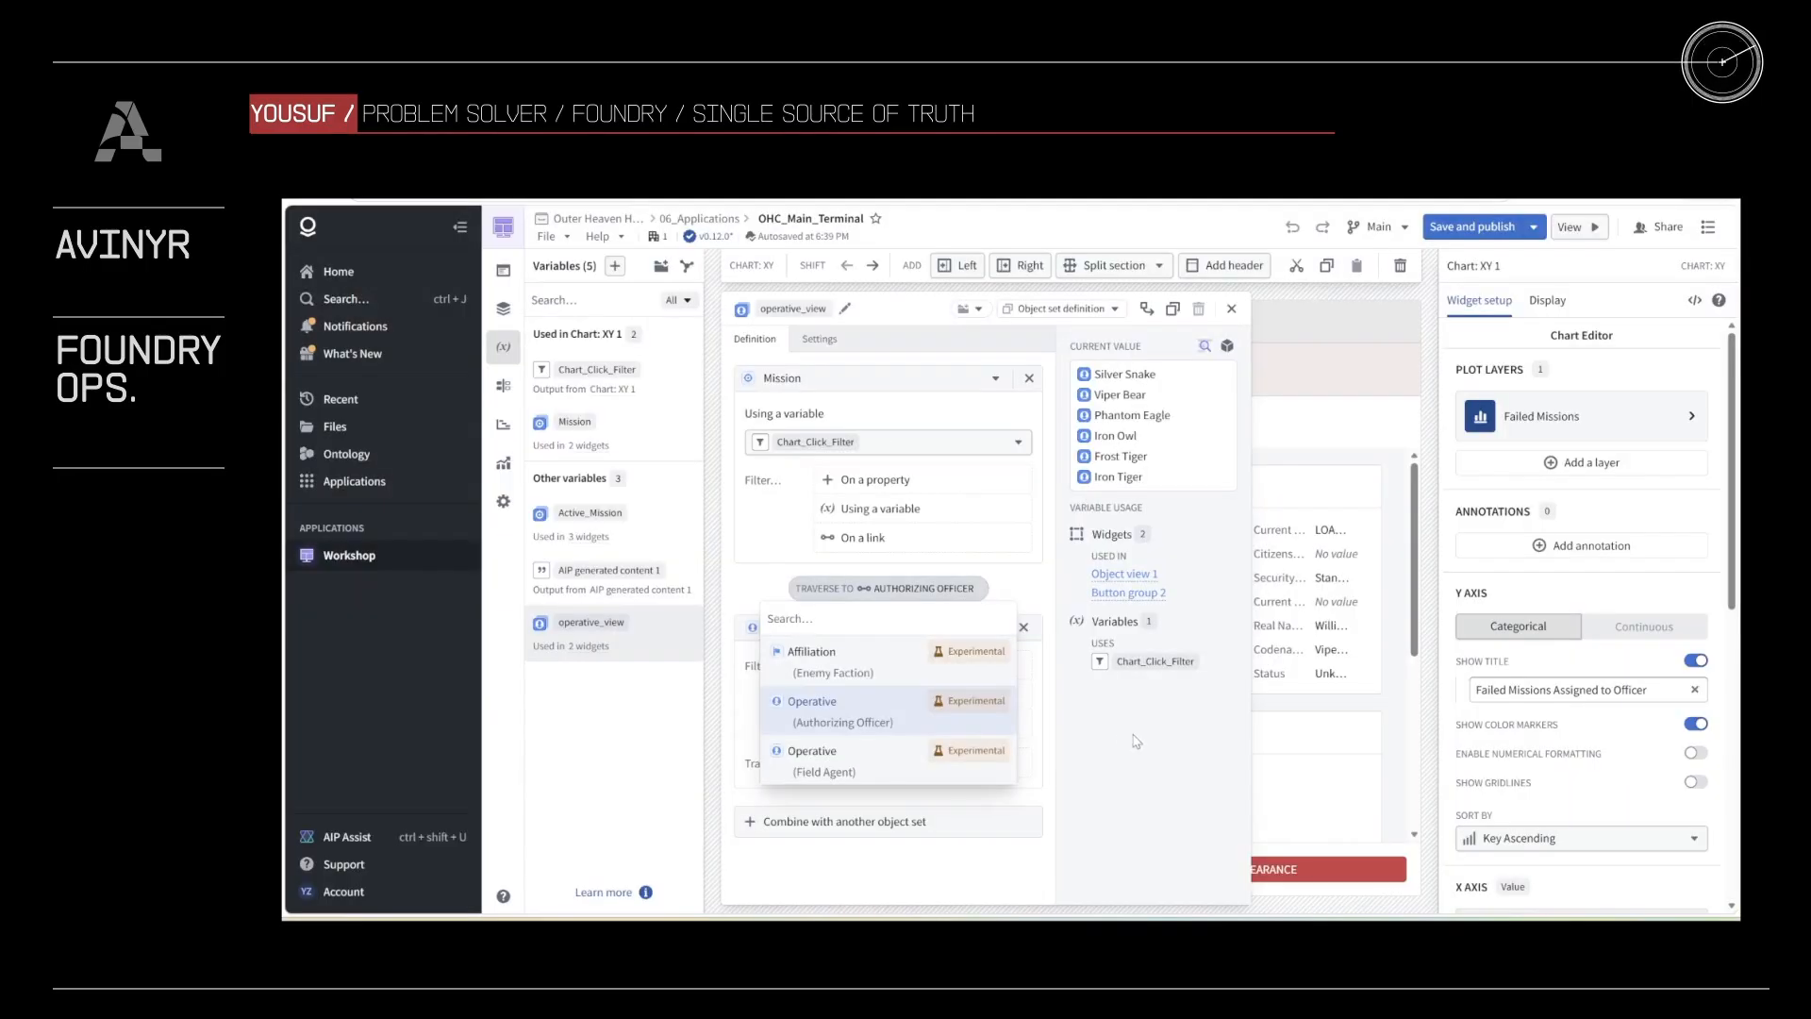
click(1139, 743)
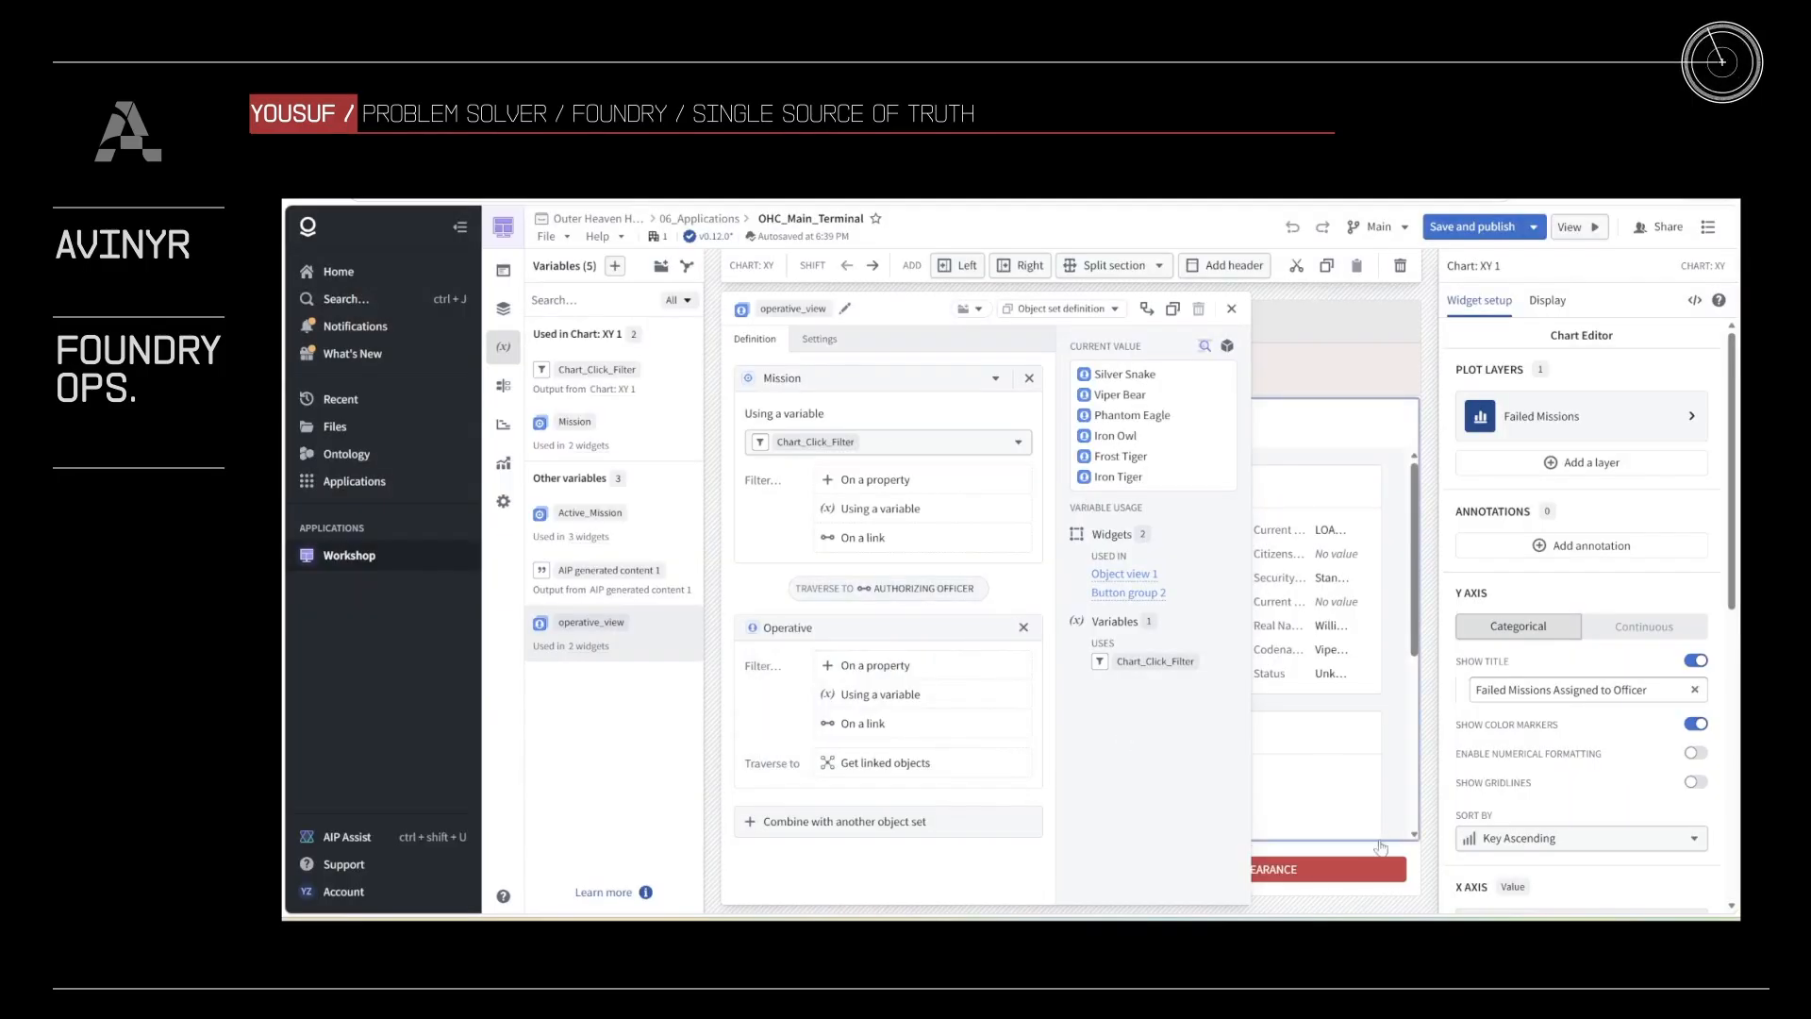
Step: Select the button group under the operative's object view and open the REVOKE CLEARANCE button's configuration
click(1373, 875)
click(592, 366)
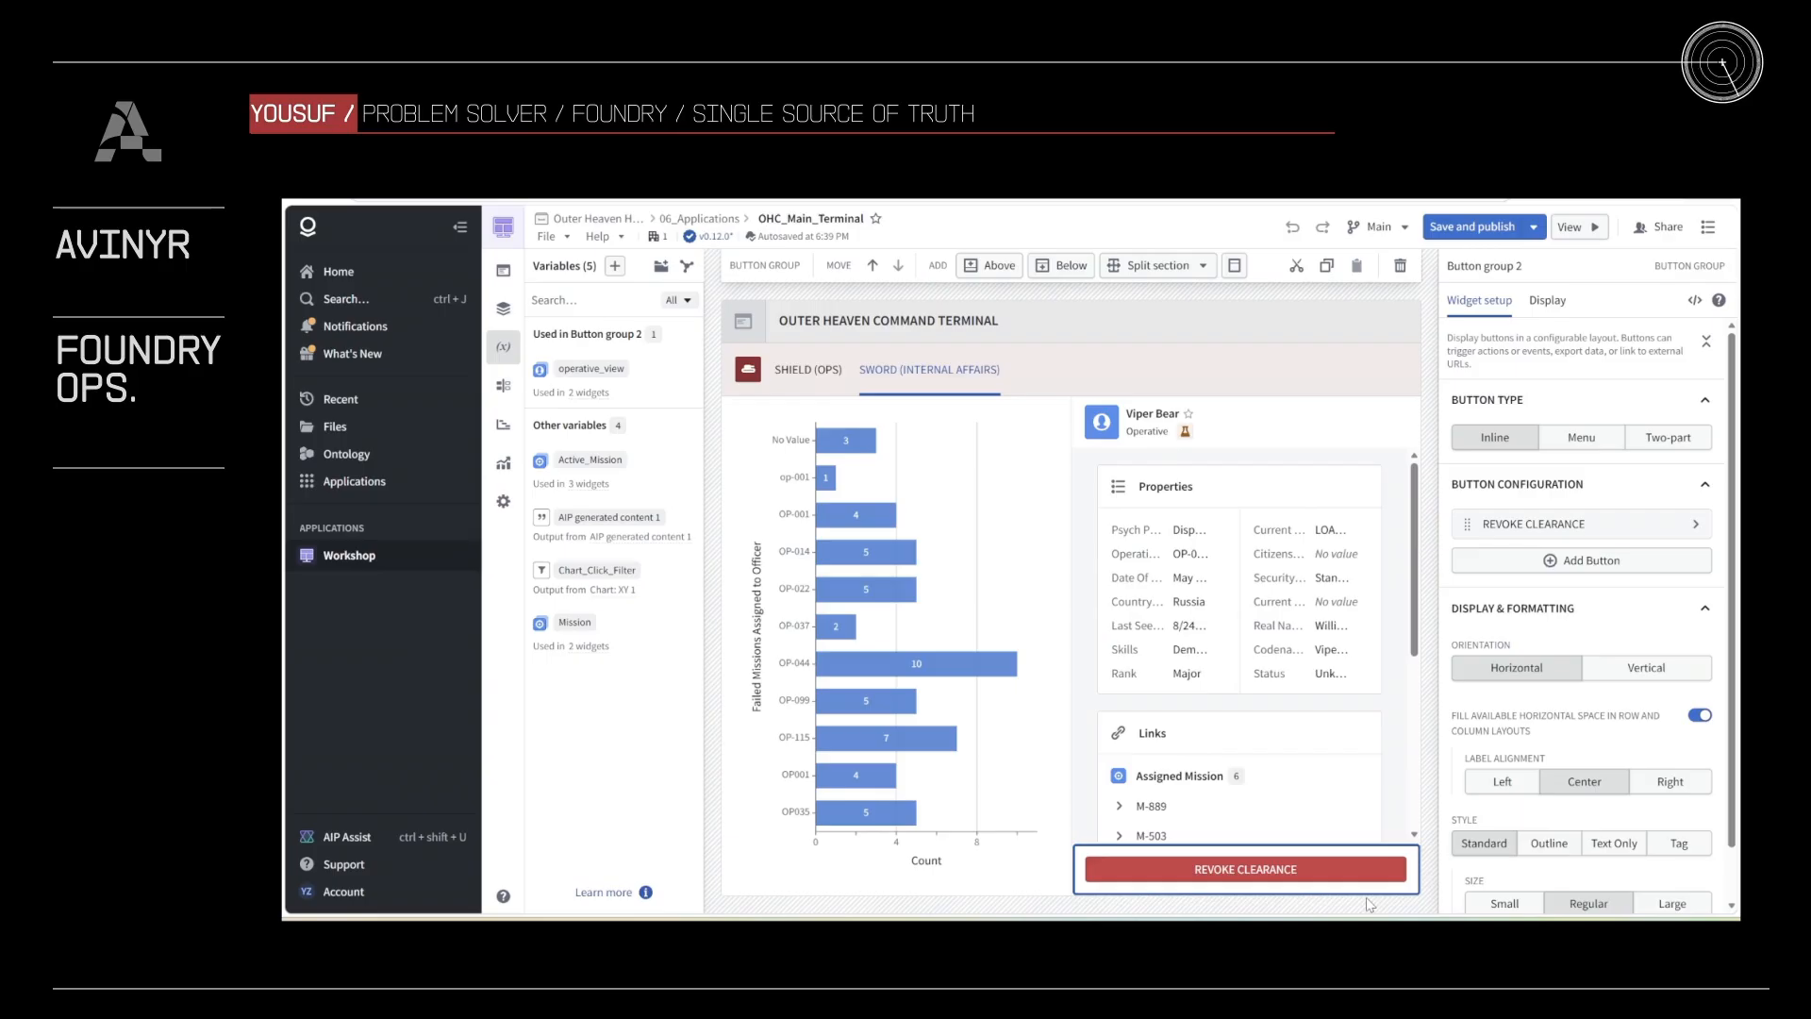
scroll(1624, 705, down, 2)
scroll(1543, 521, up, 3)
click(1543, 536)
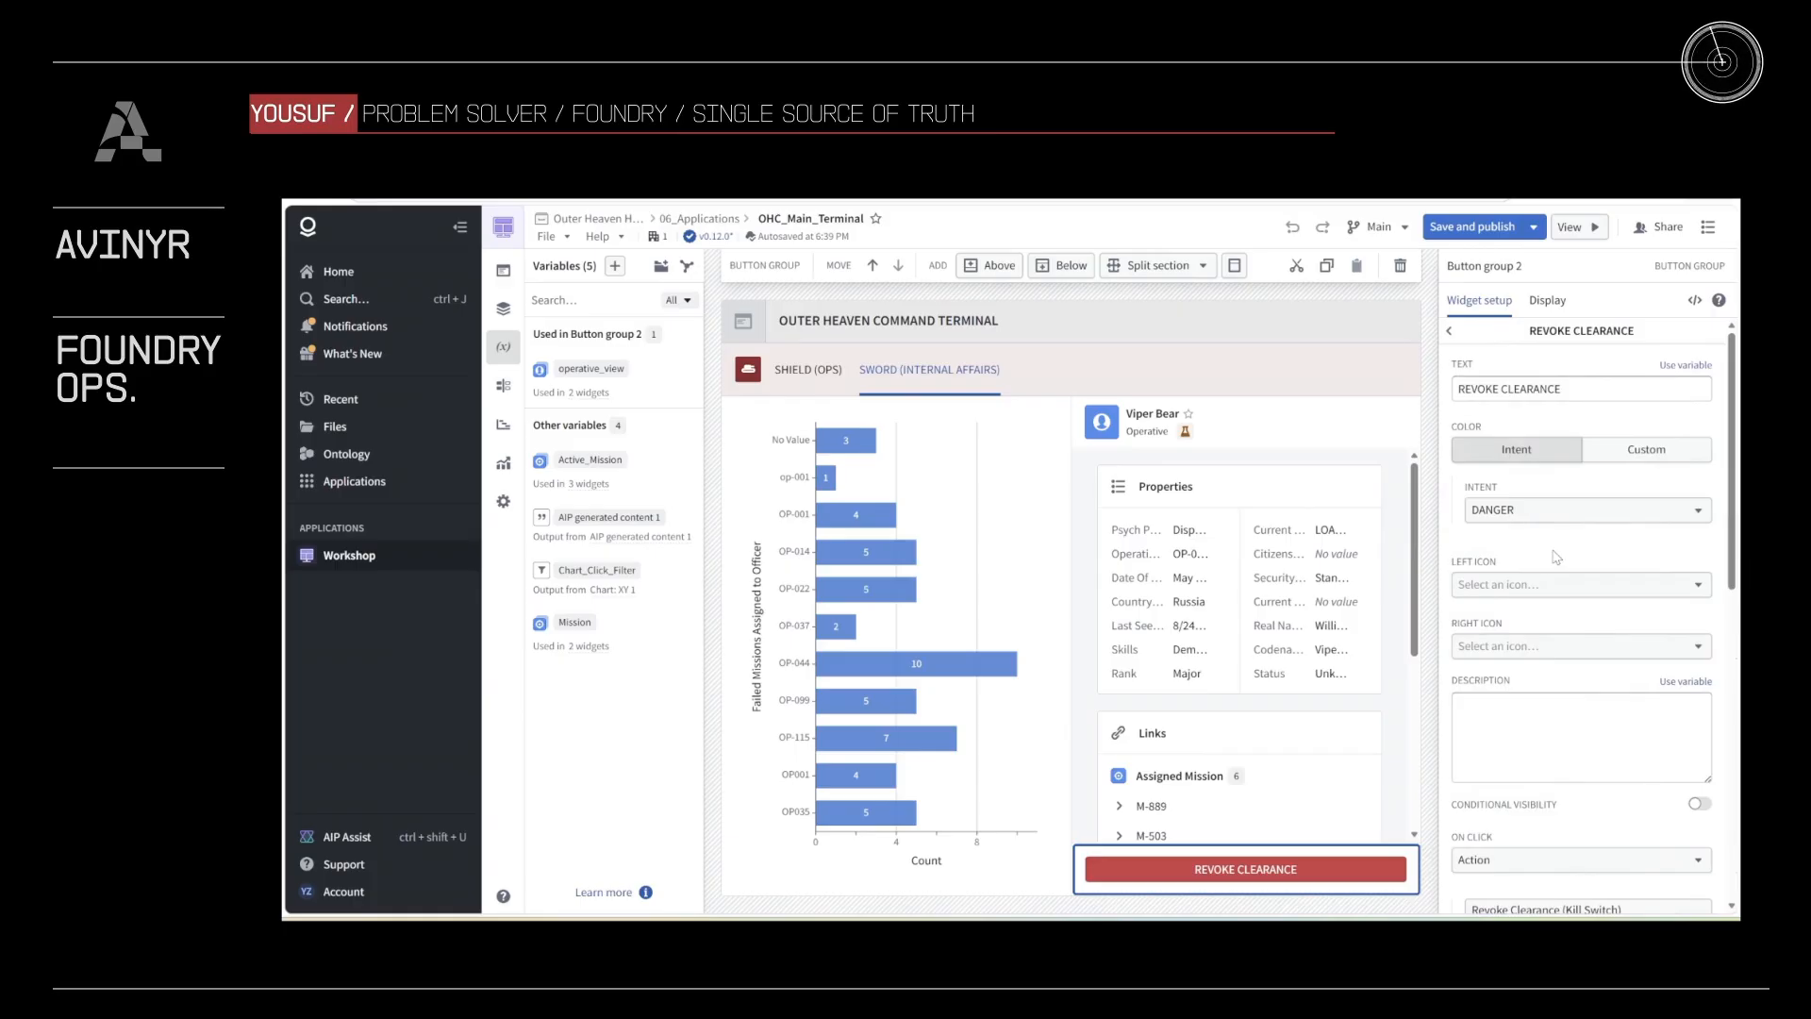
Step: Review the REVOKE CLEARANCE button's action, the Operative parameter's default variable choices and the additional options
scroll(1544, 522, down, 8)
scroll(1593, 642, down, 1)
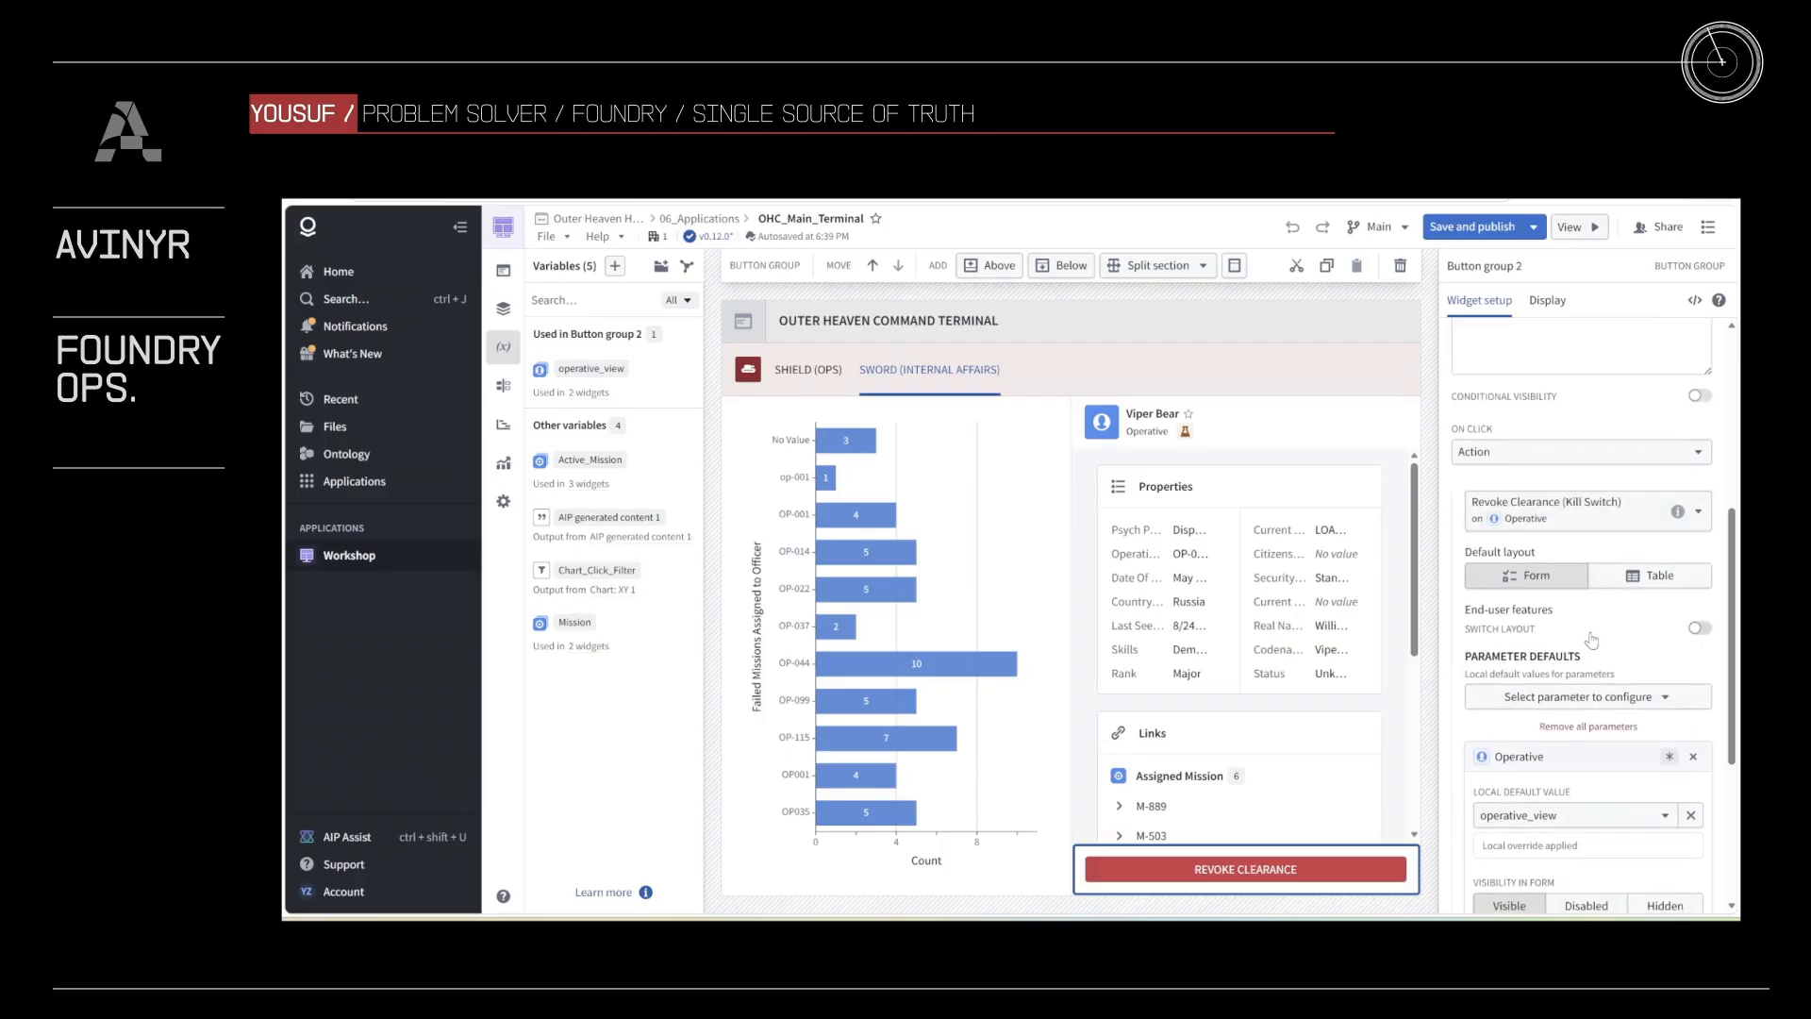
scroll(1592, 640, down, 1)
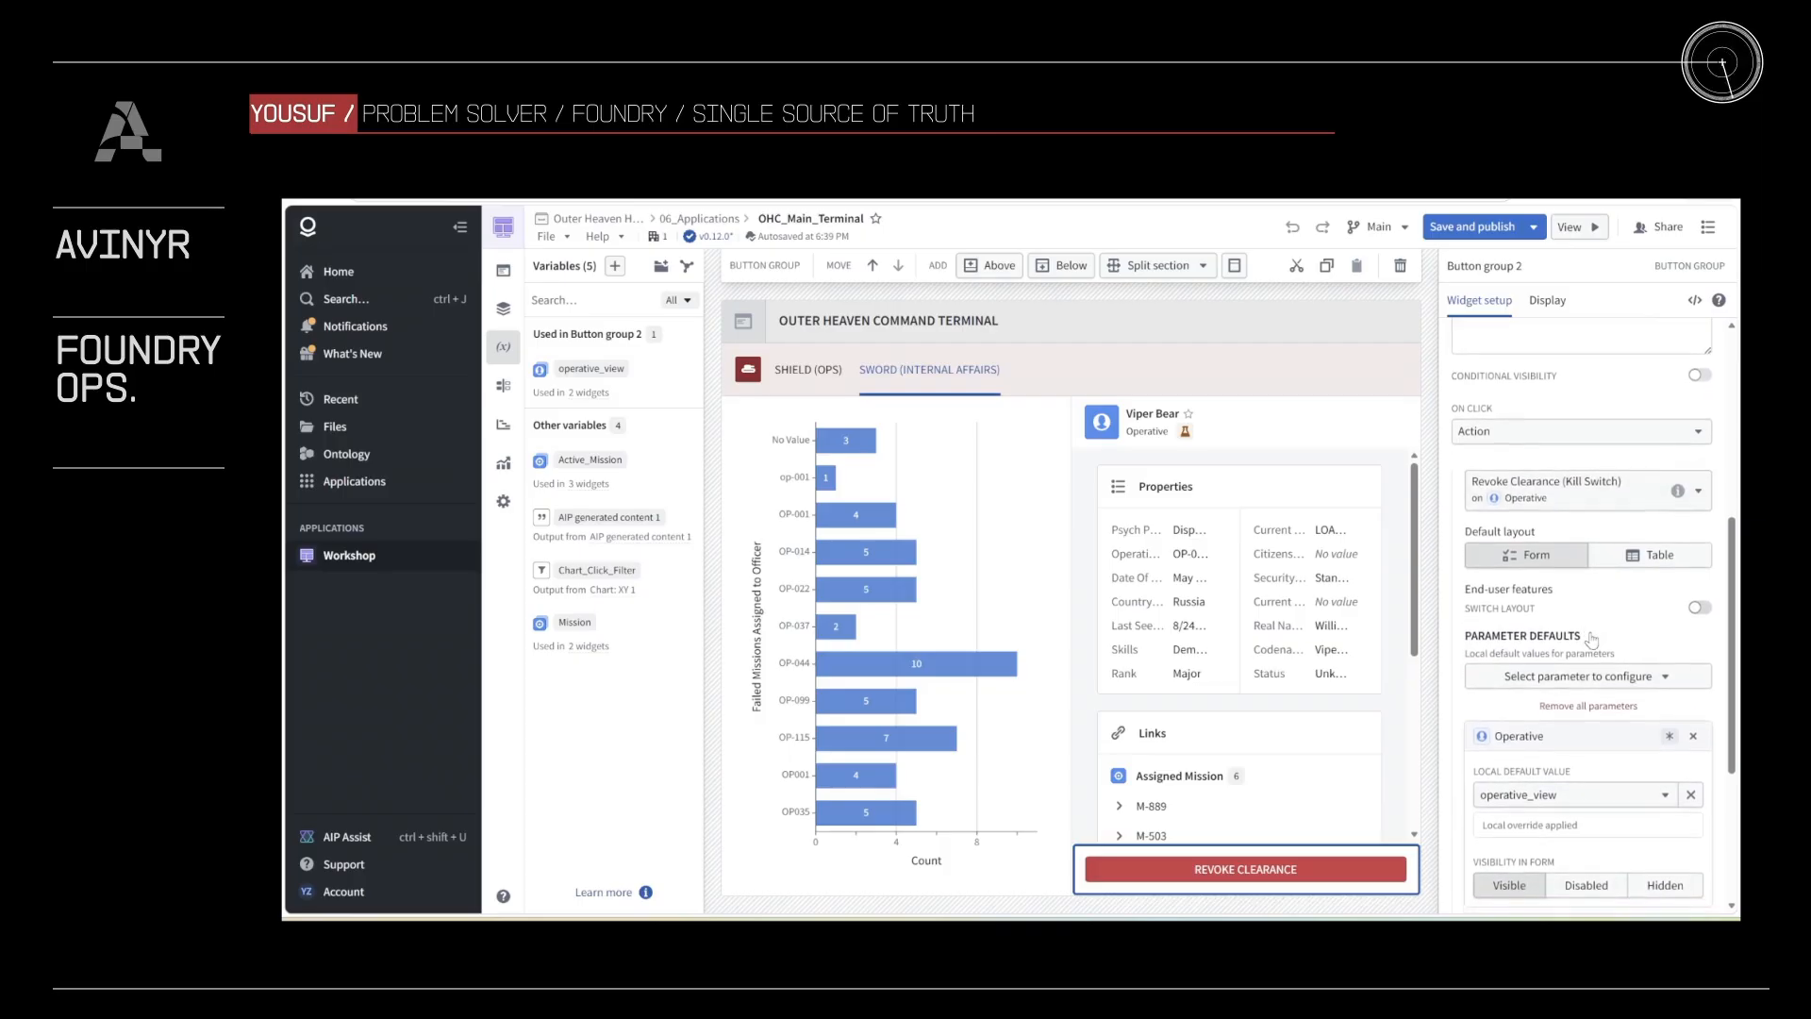
scroll(1592, 639, down, 1)
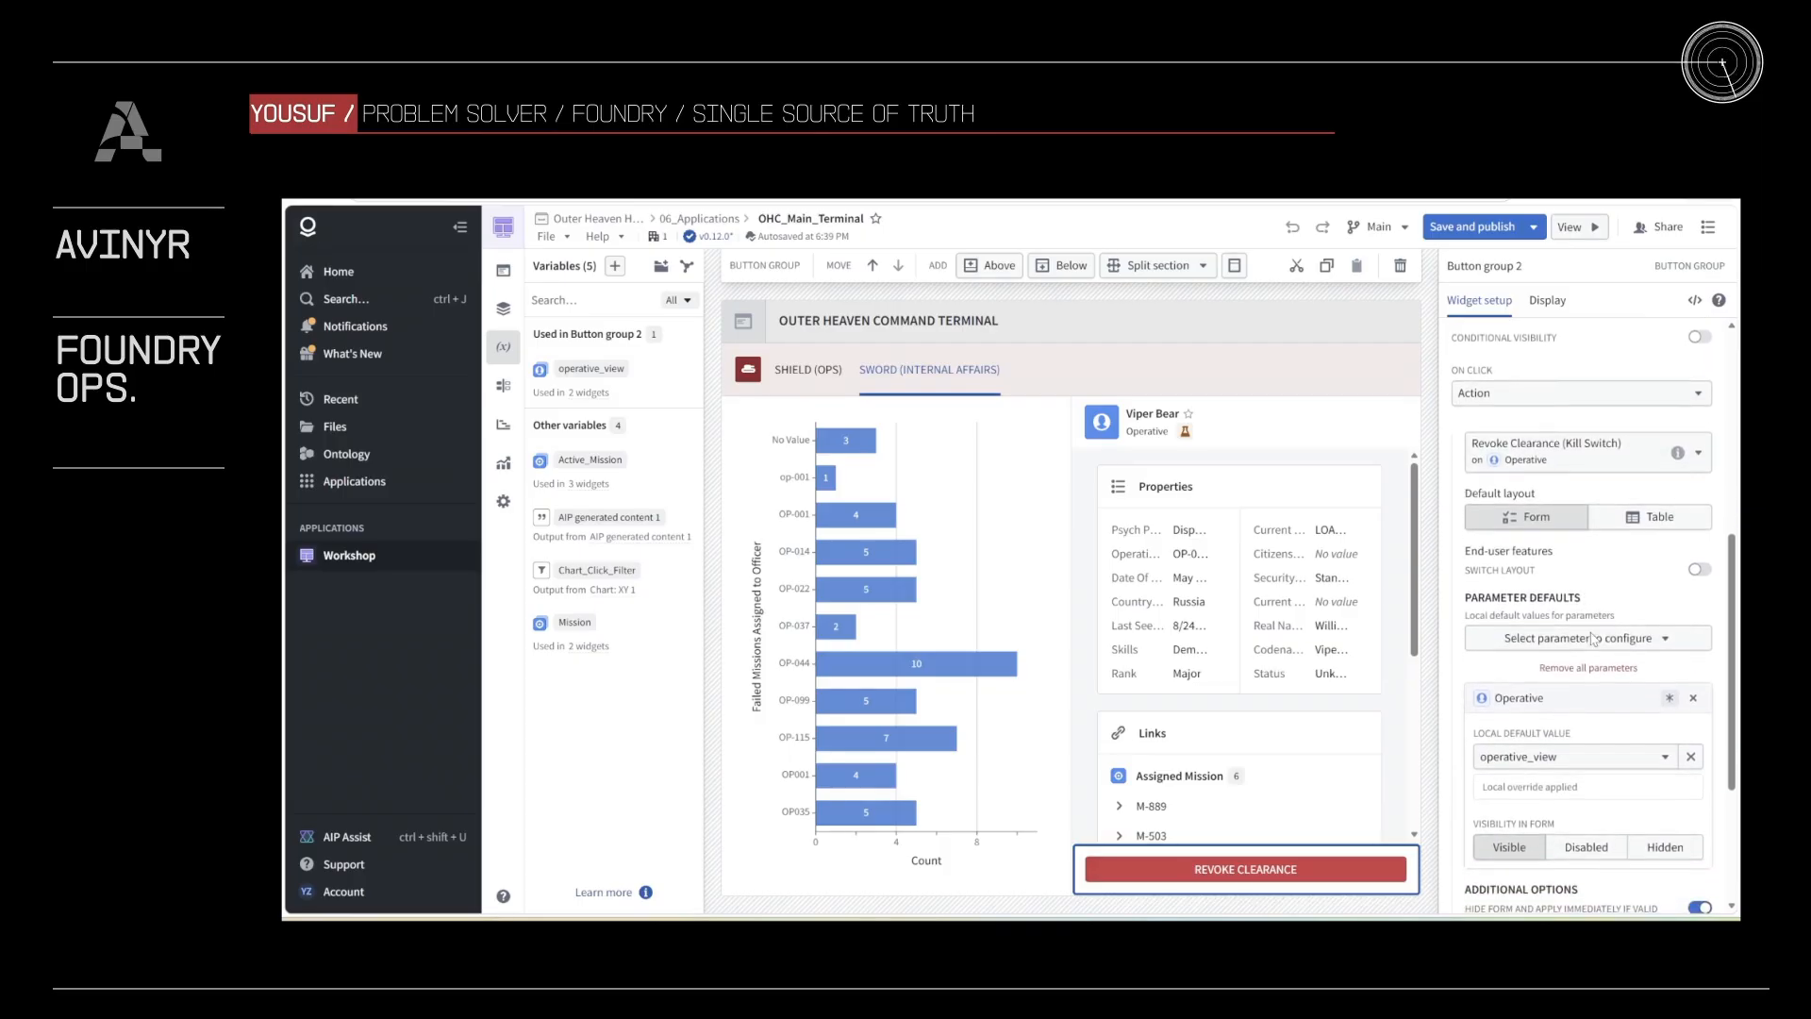
scroll(1593, 640, down, 1)
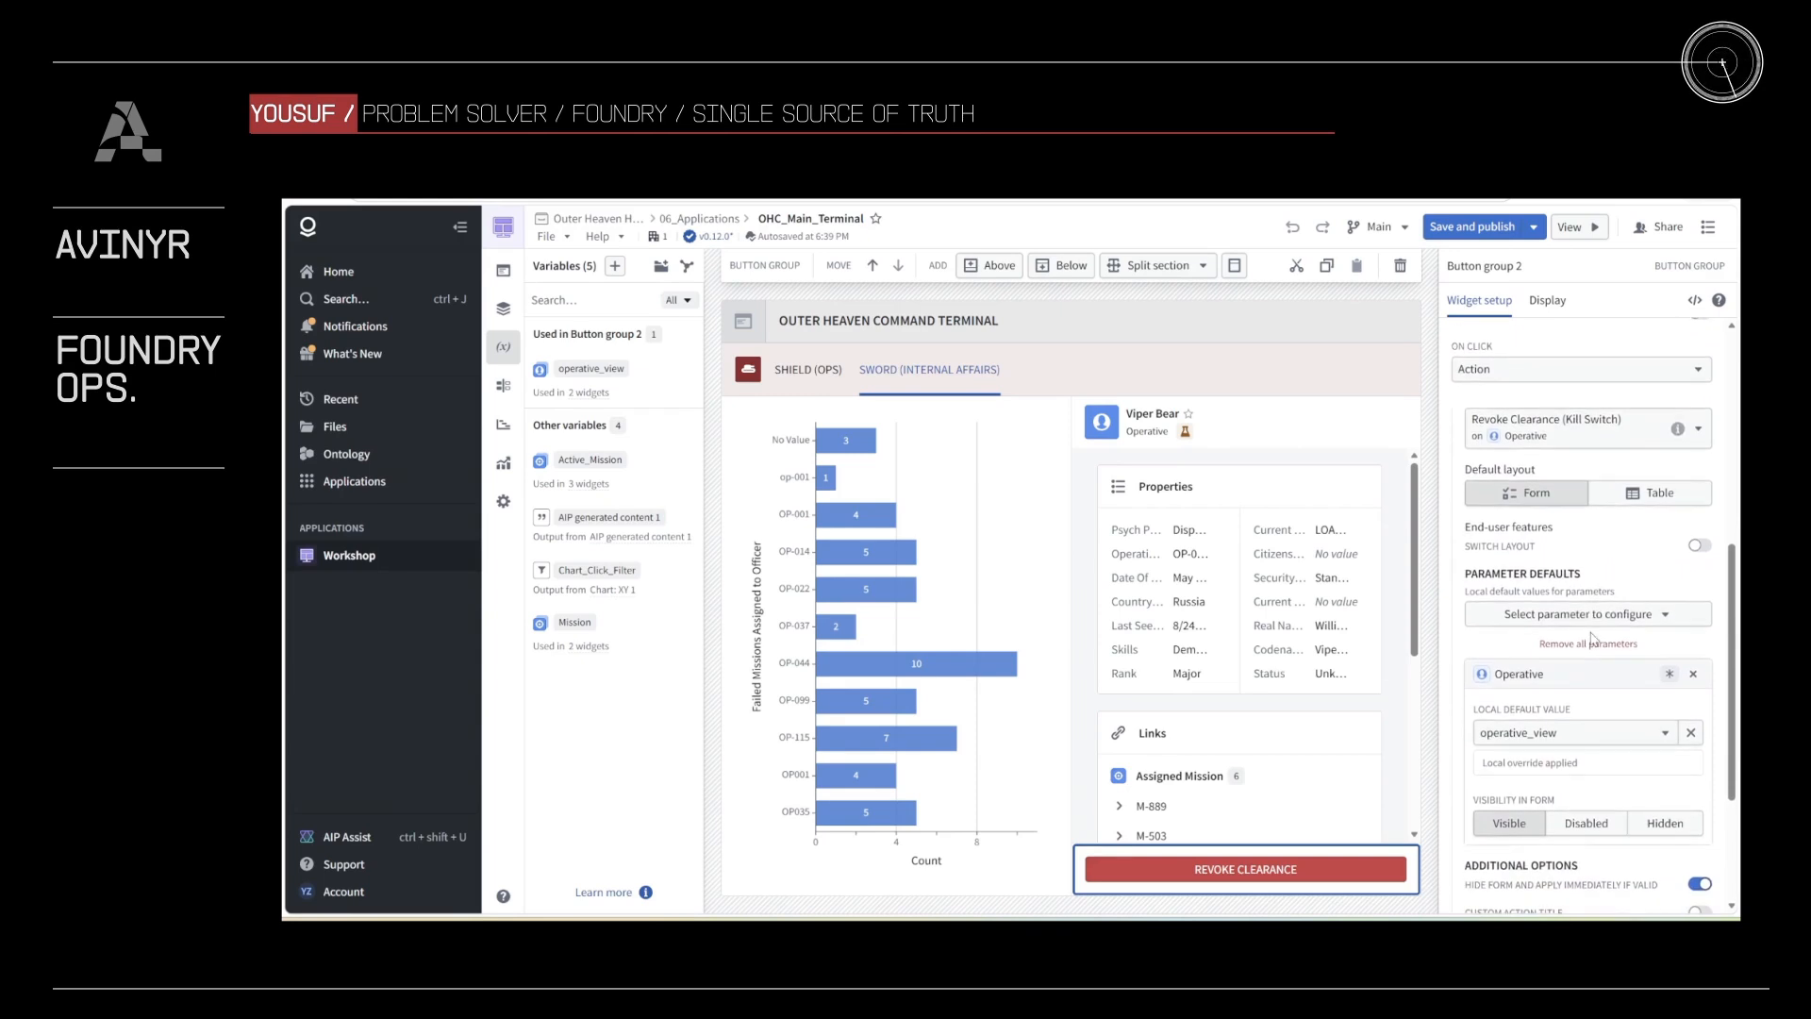
click(1561, 429)
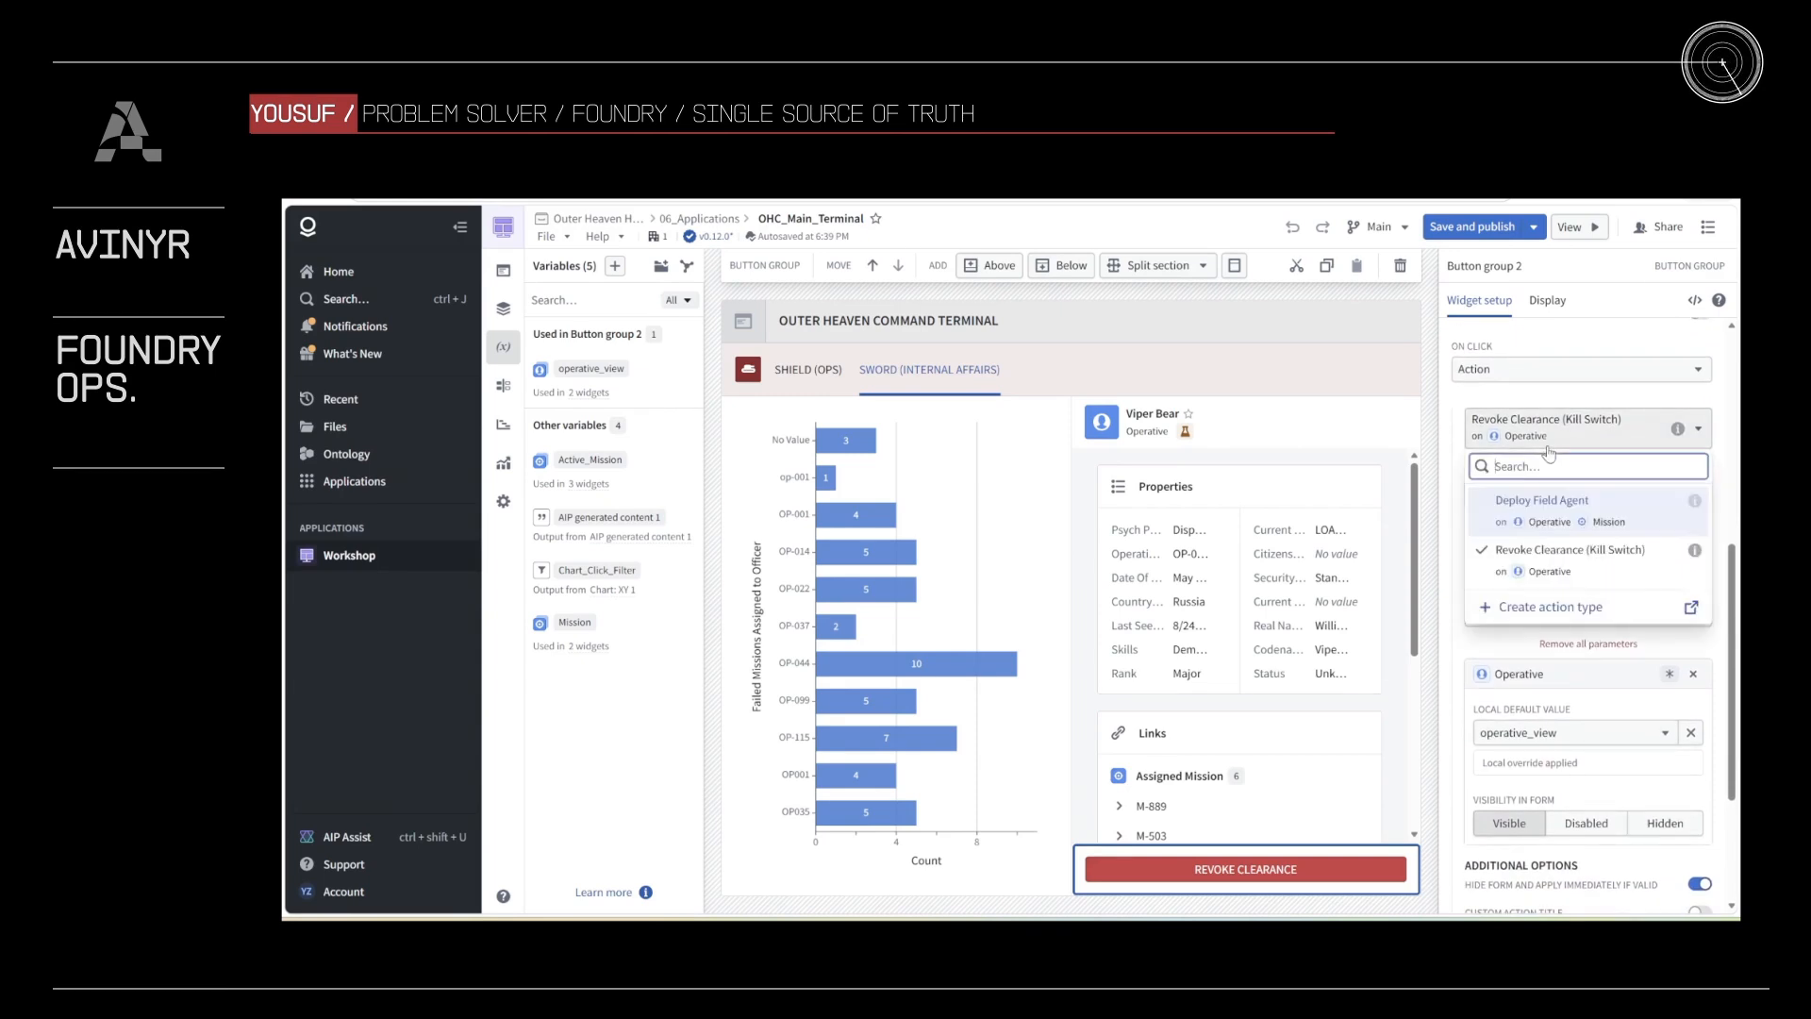
click(1544, 731)
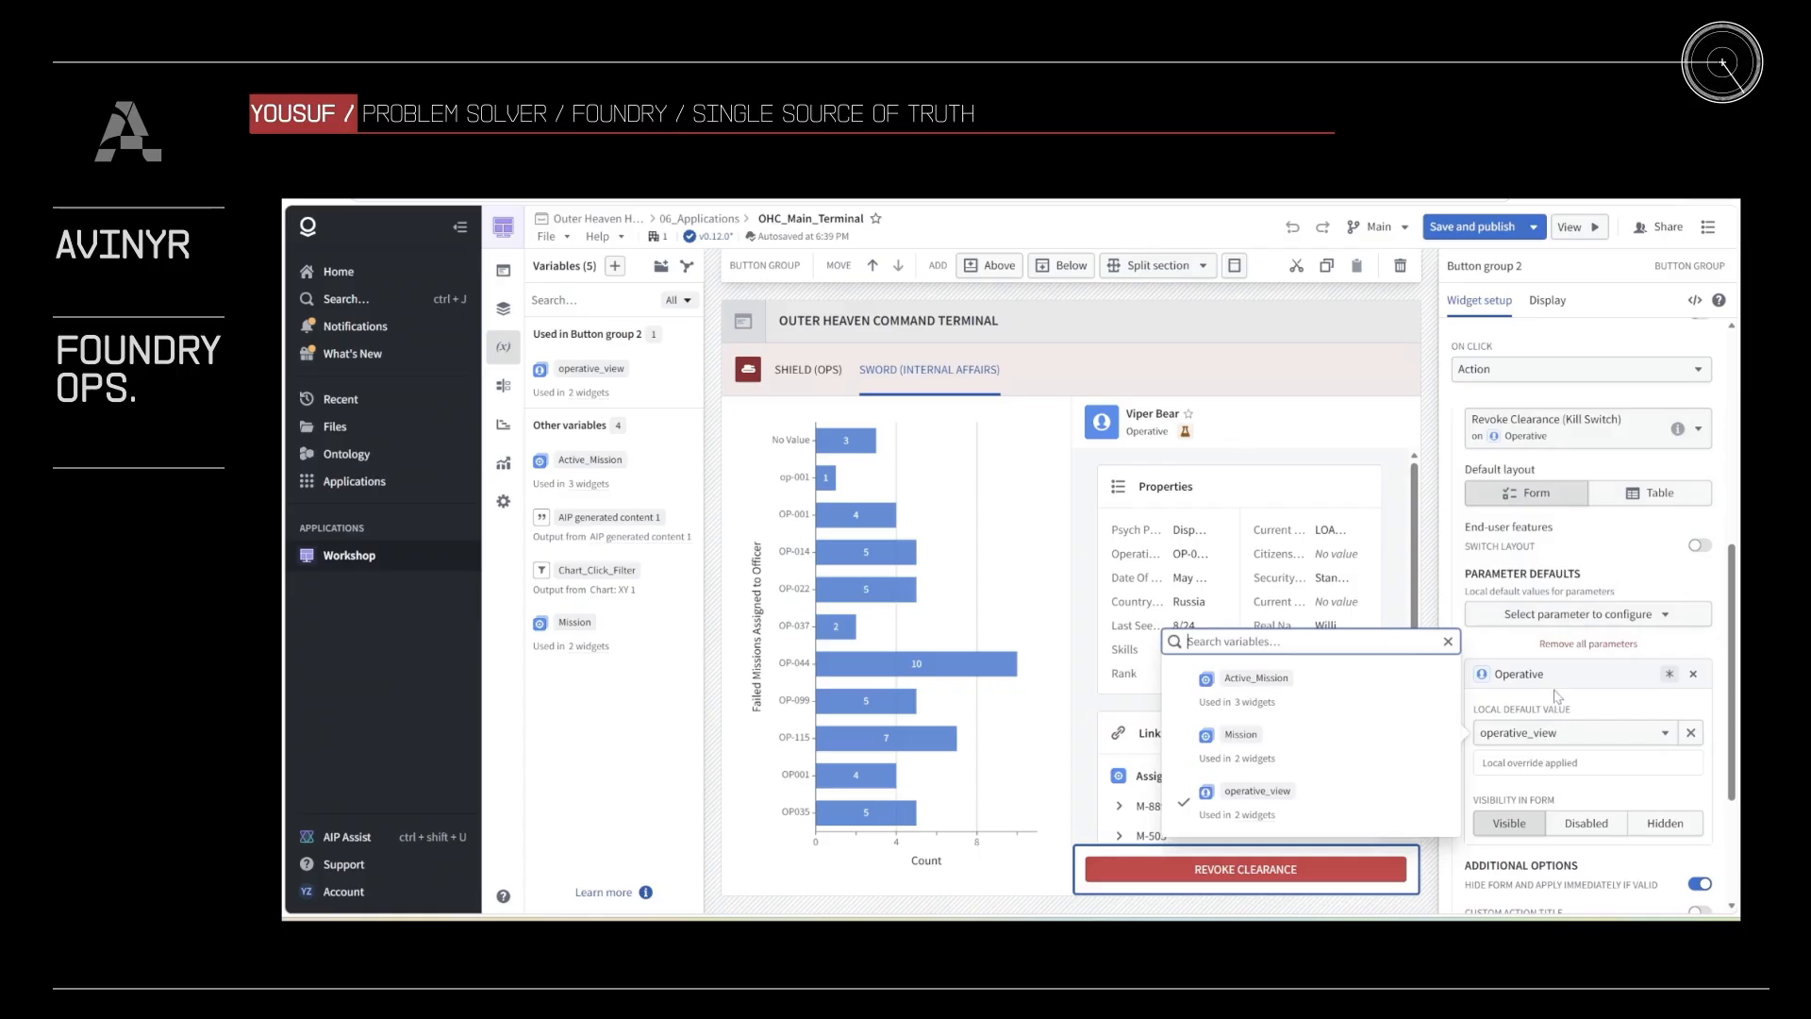
click(1557, 686)
scroll(1557, 686, down, 5)
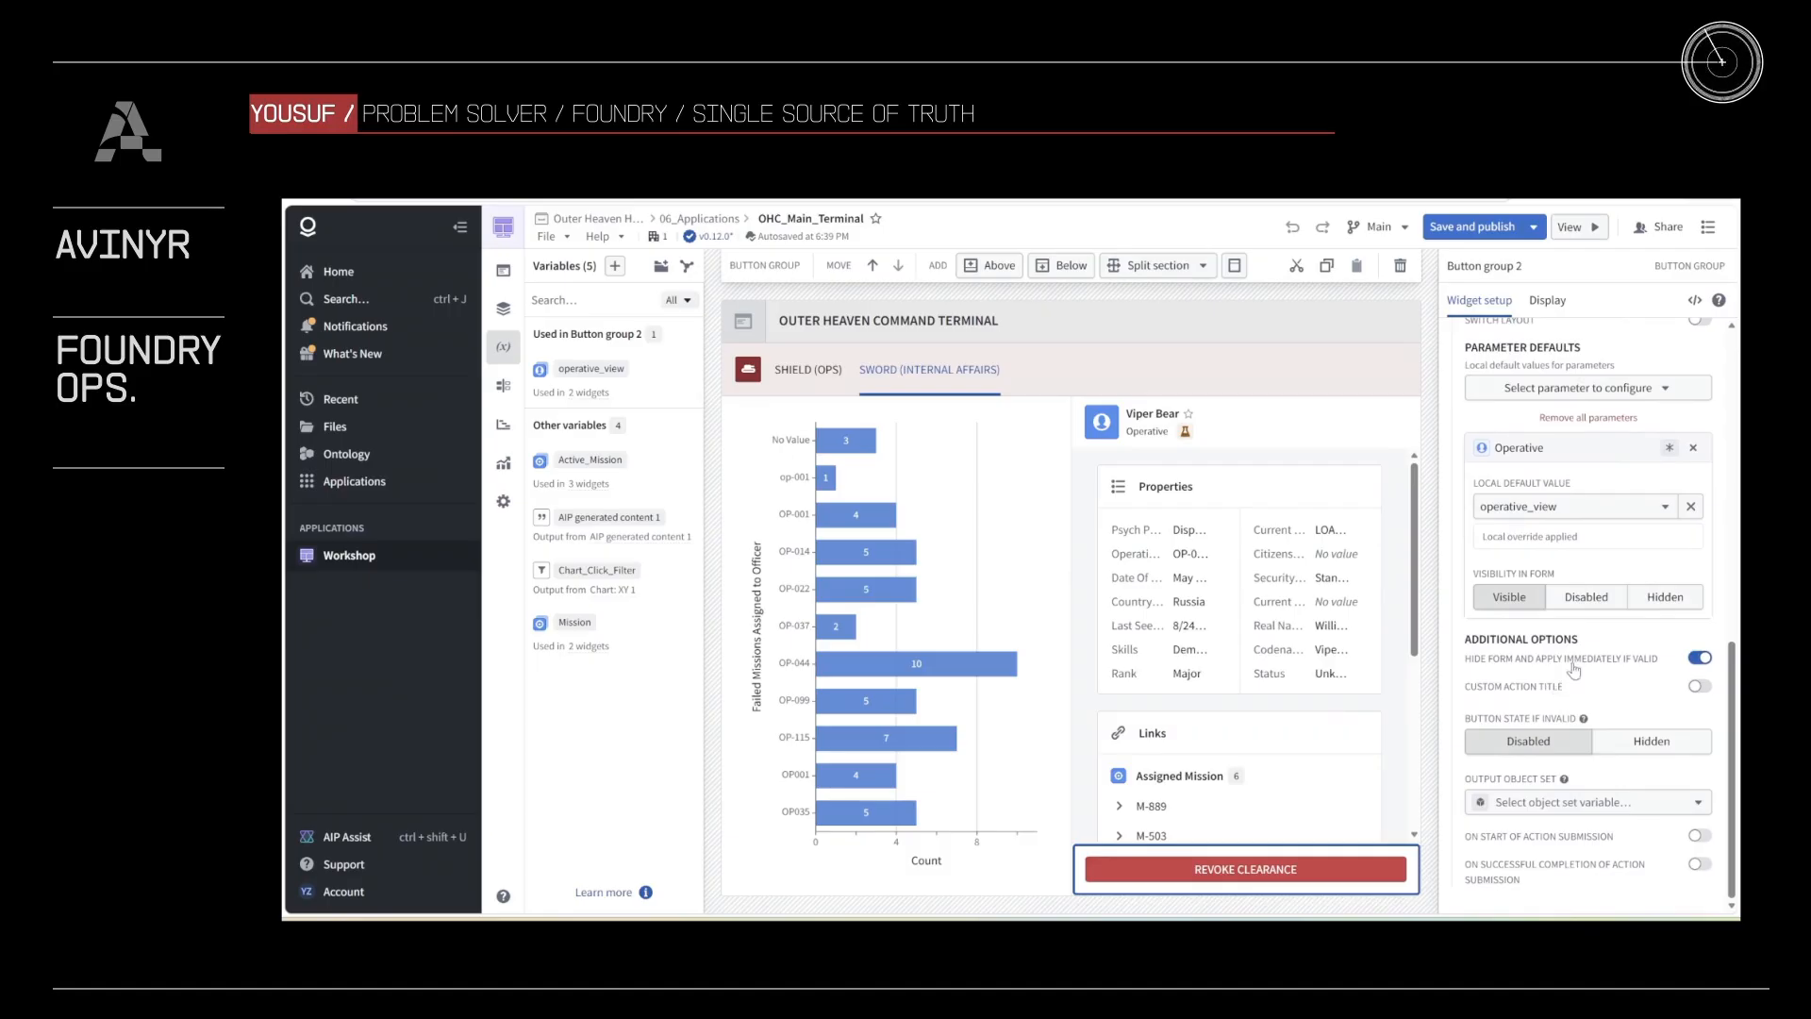
Step: Open the module's SWORD (INTERNAL AFFAIRS) tab in view mode, check officers OP-037 and OP-099, and filter the chart to OP-044
click(1591, 228)
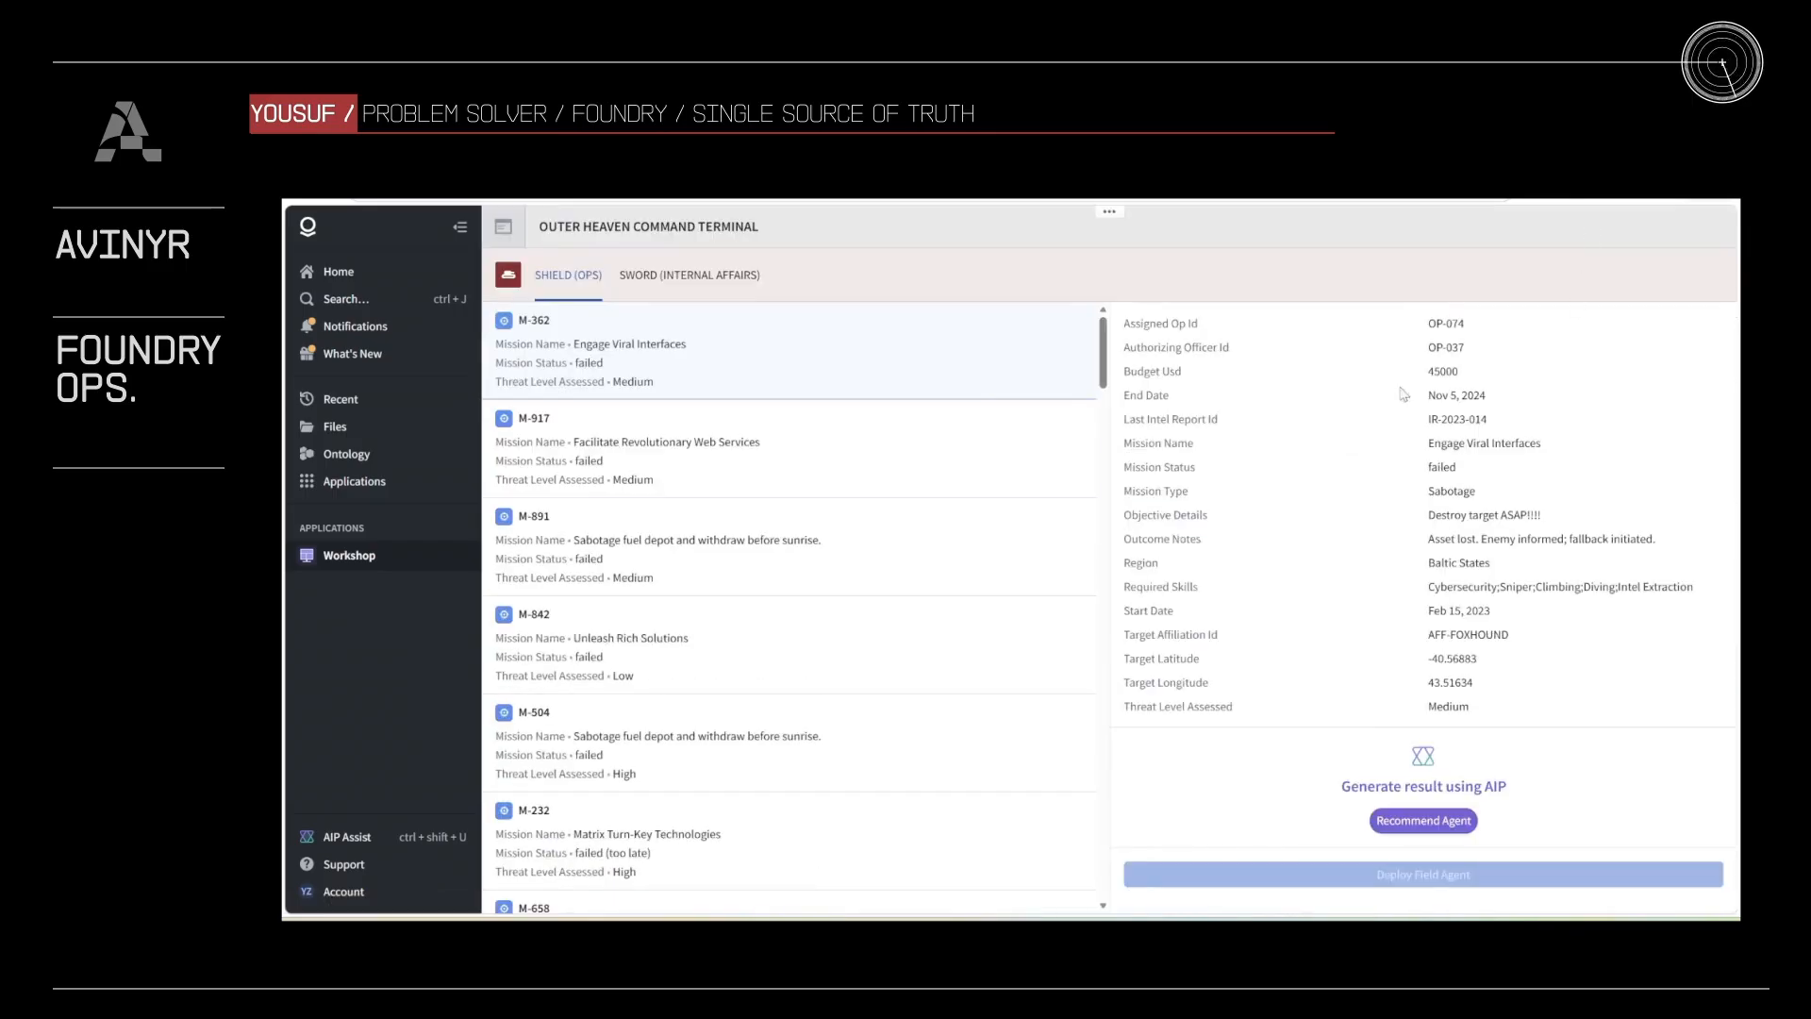
click(703, 283)
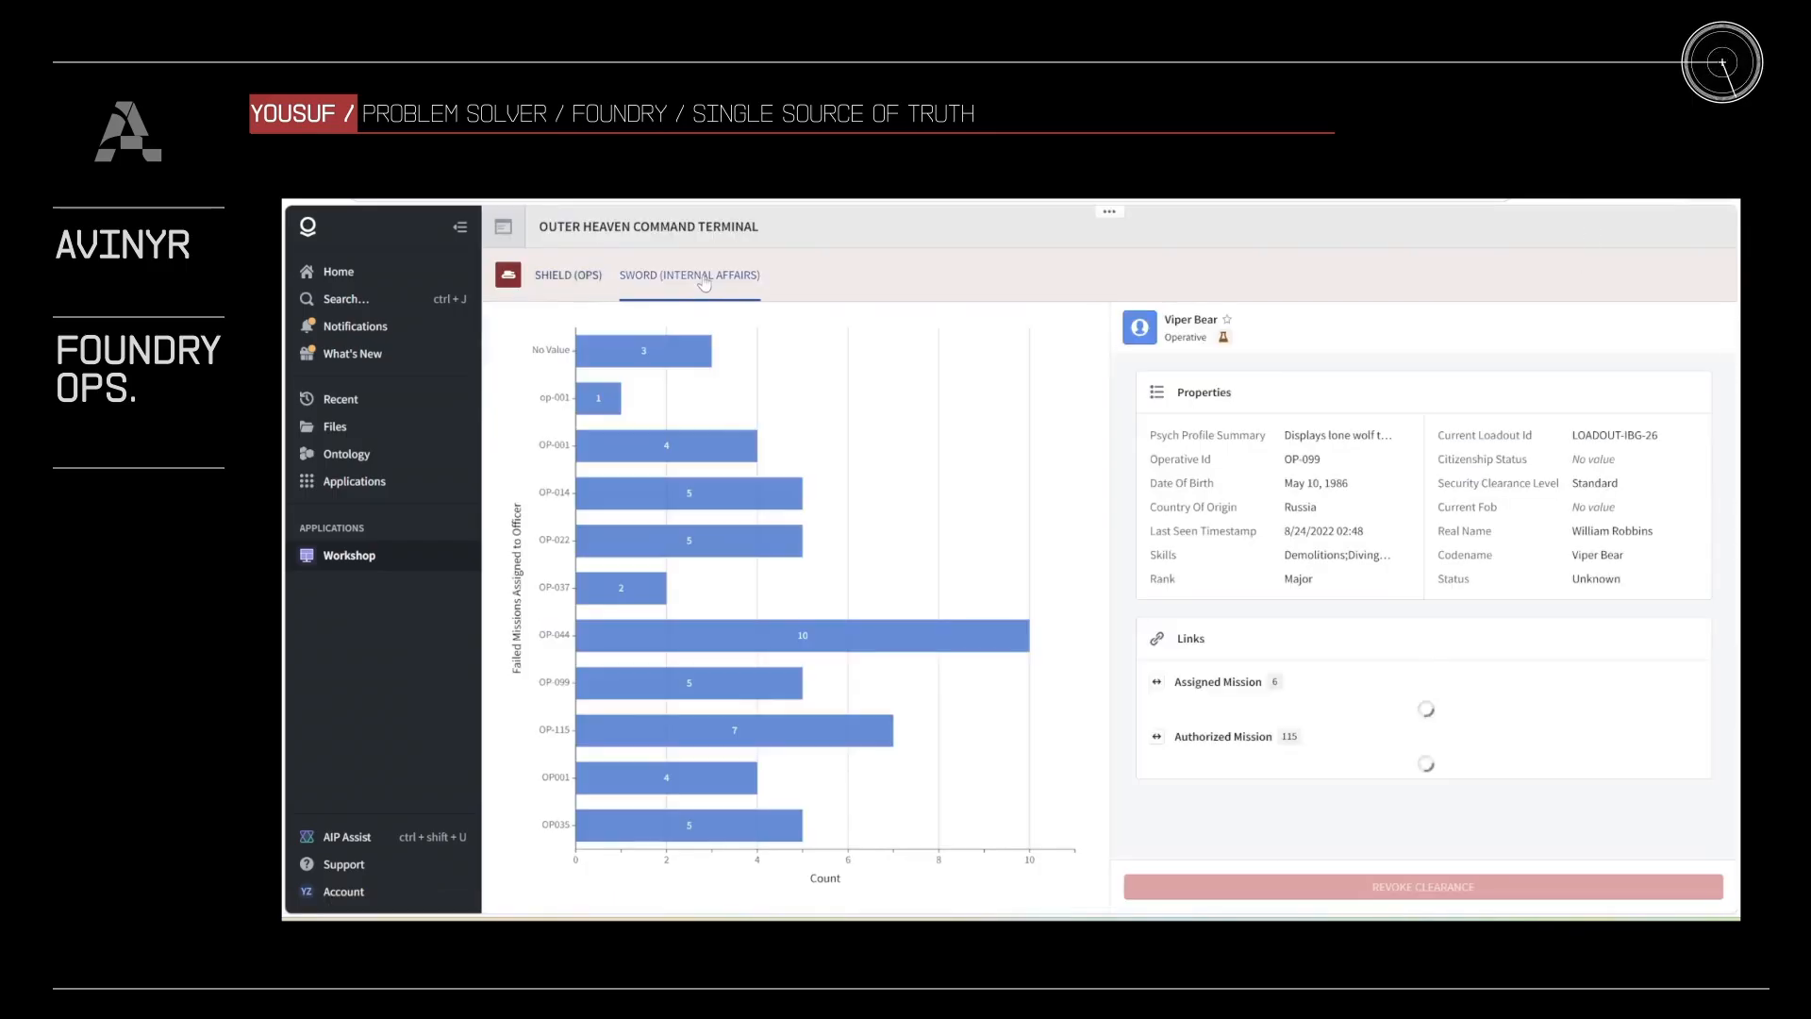
click(639, 593)
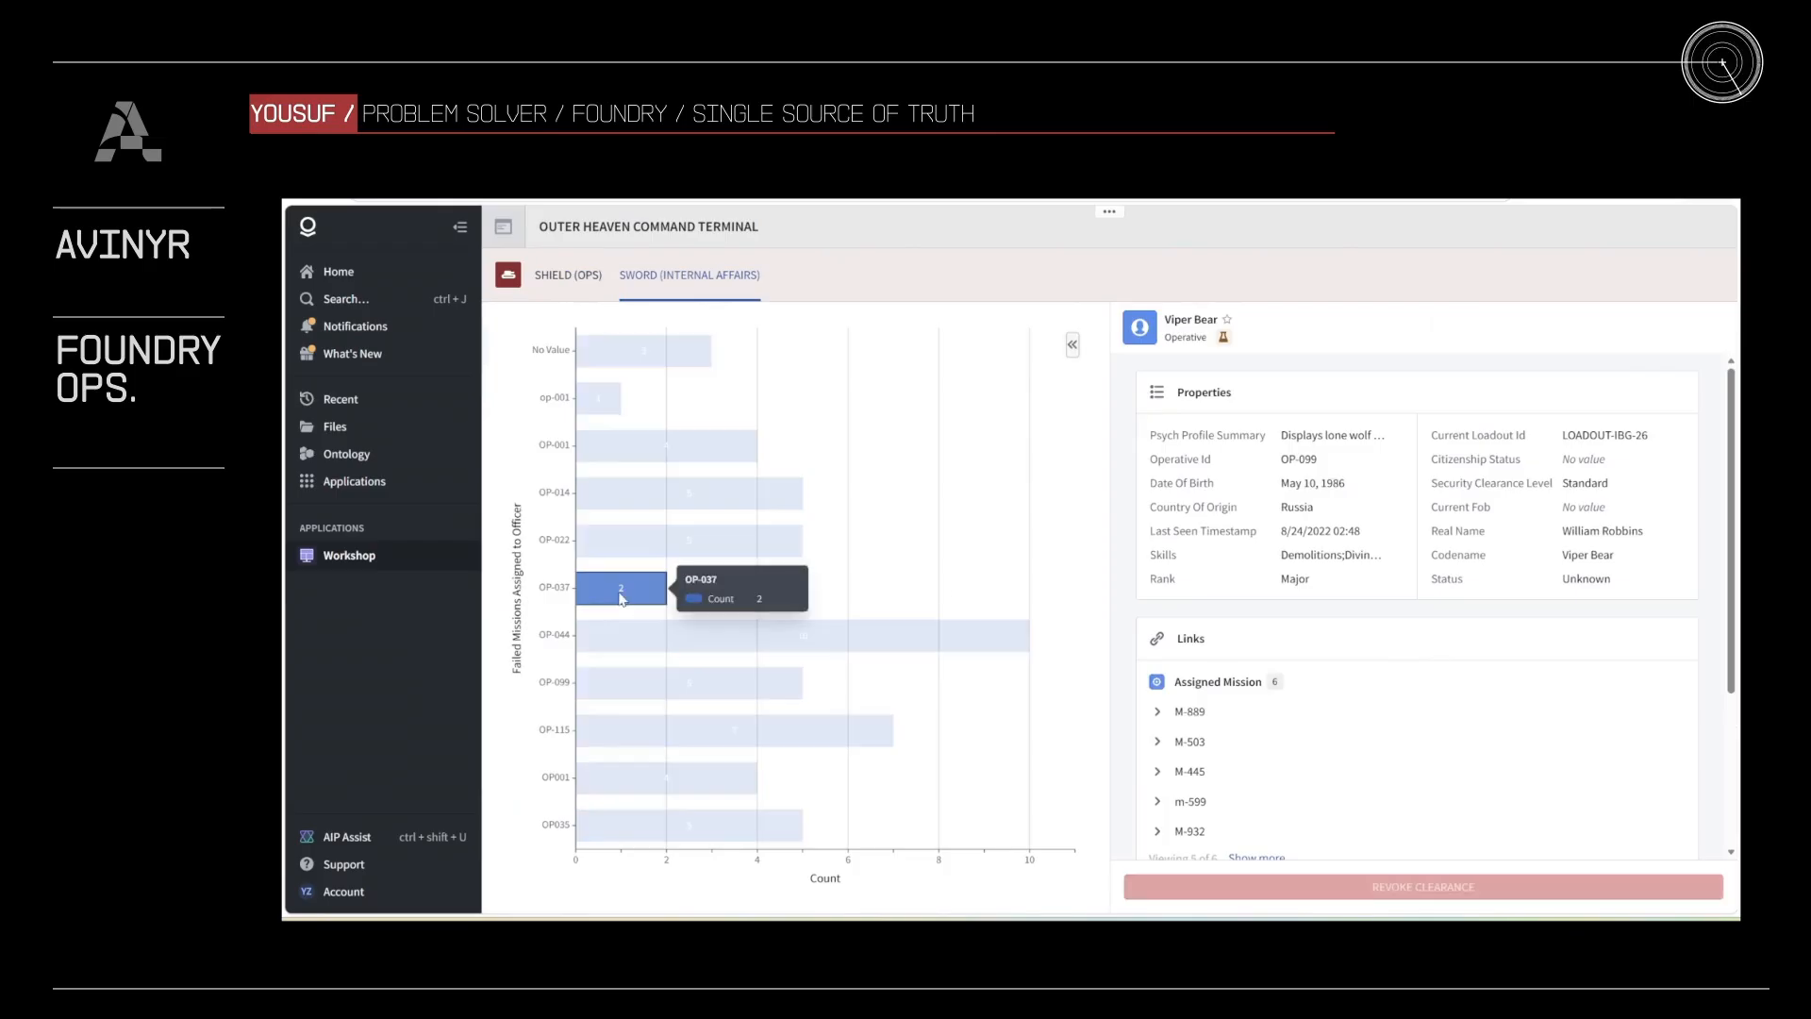
click(666, 683)
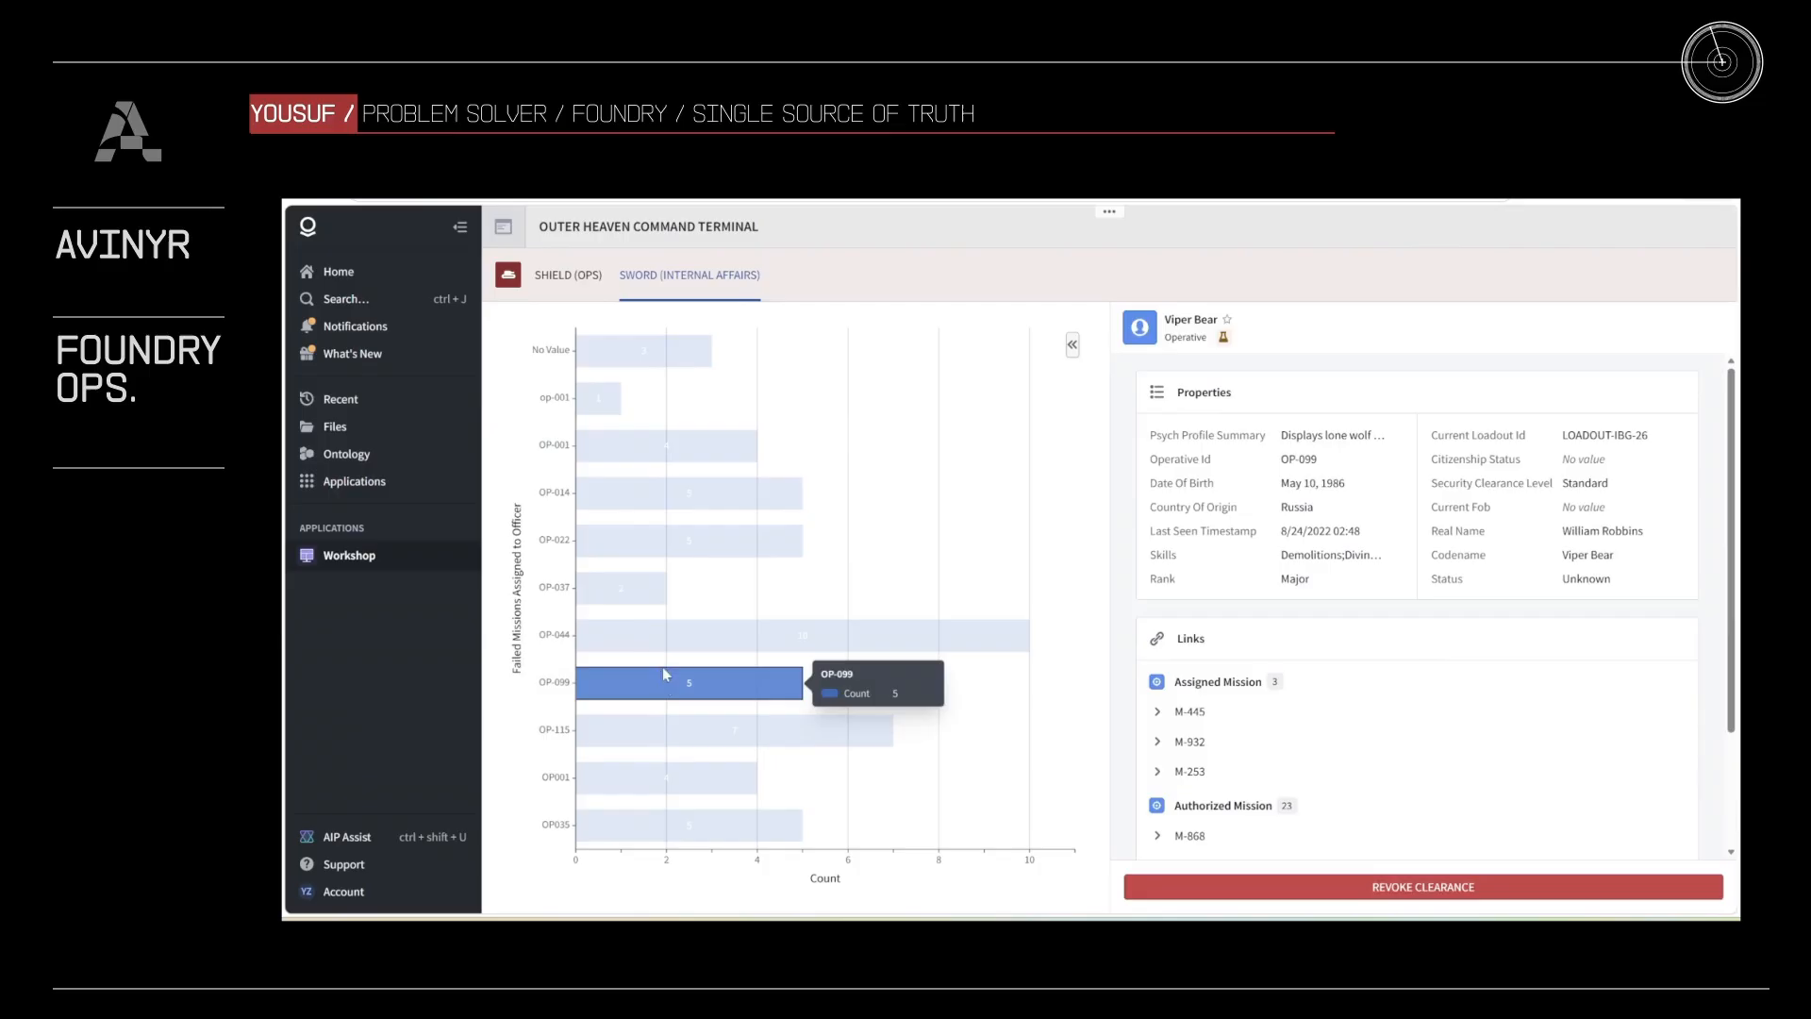
click(664, 636)
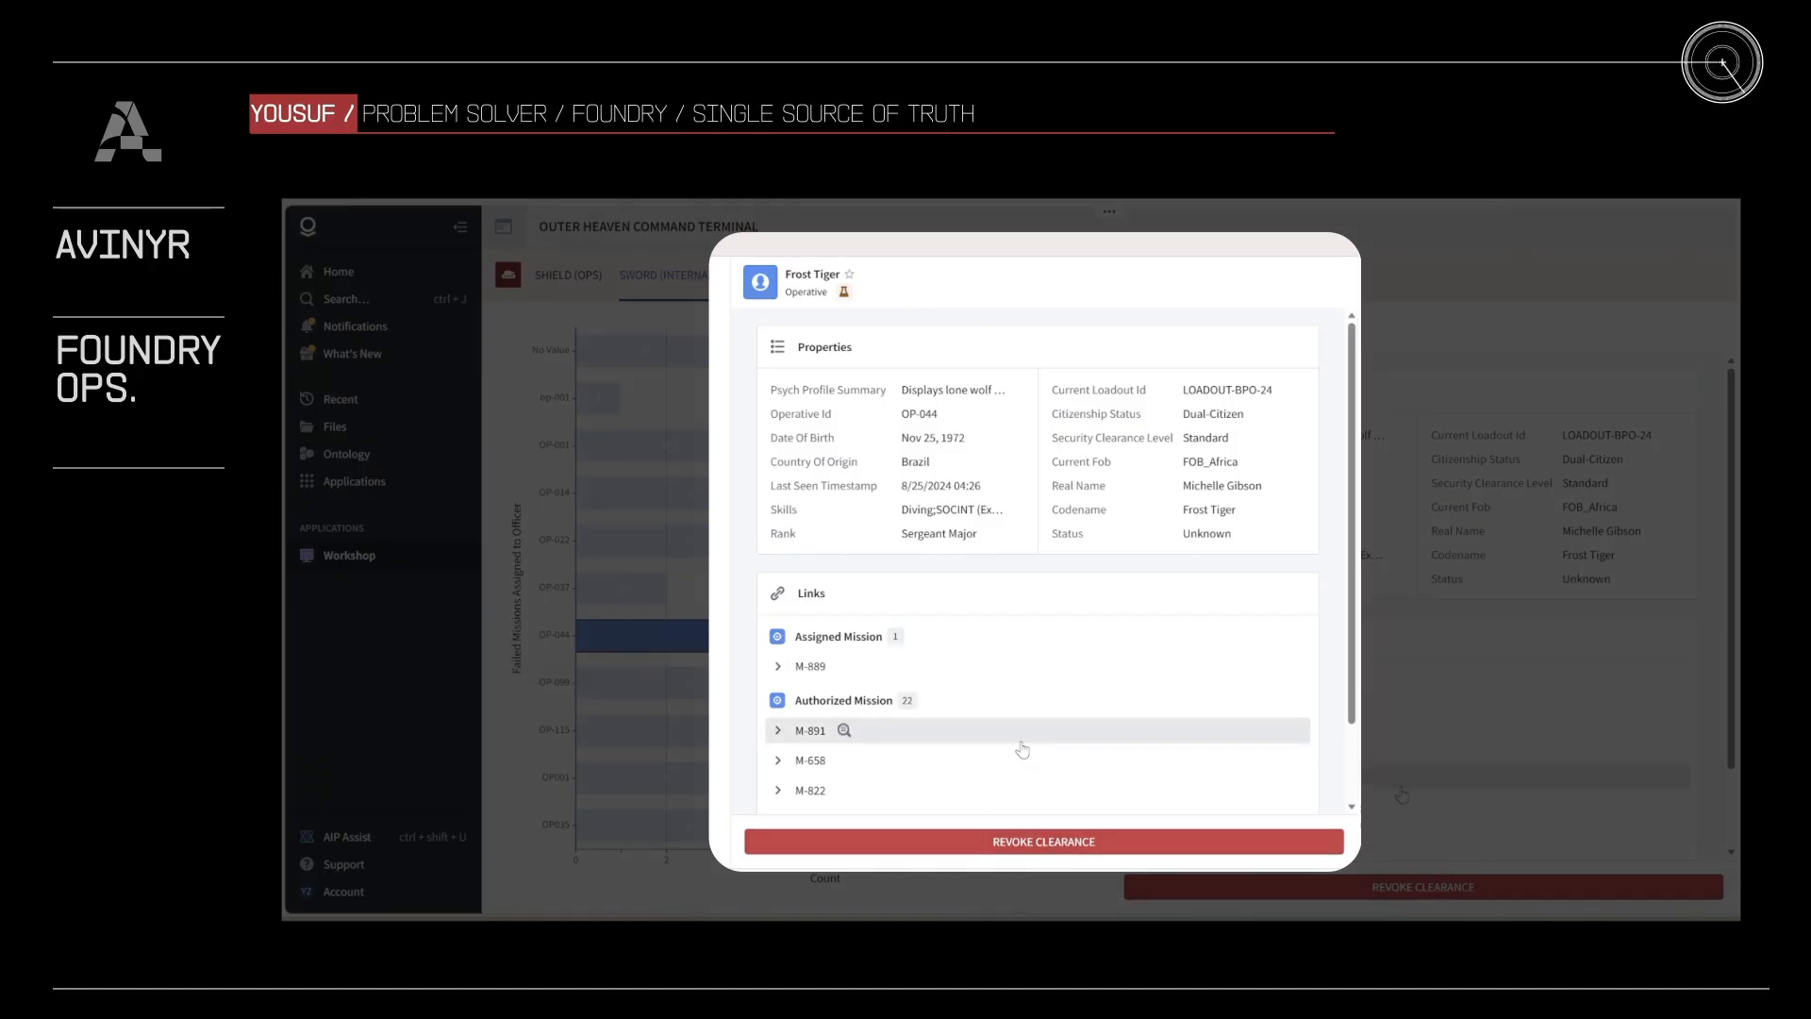
Step: Review Frost Tiger's linked missions, revoke the operative's clearance and highlight the Security Clearance Level value
scroll(1024, 752, down, 1)
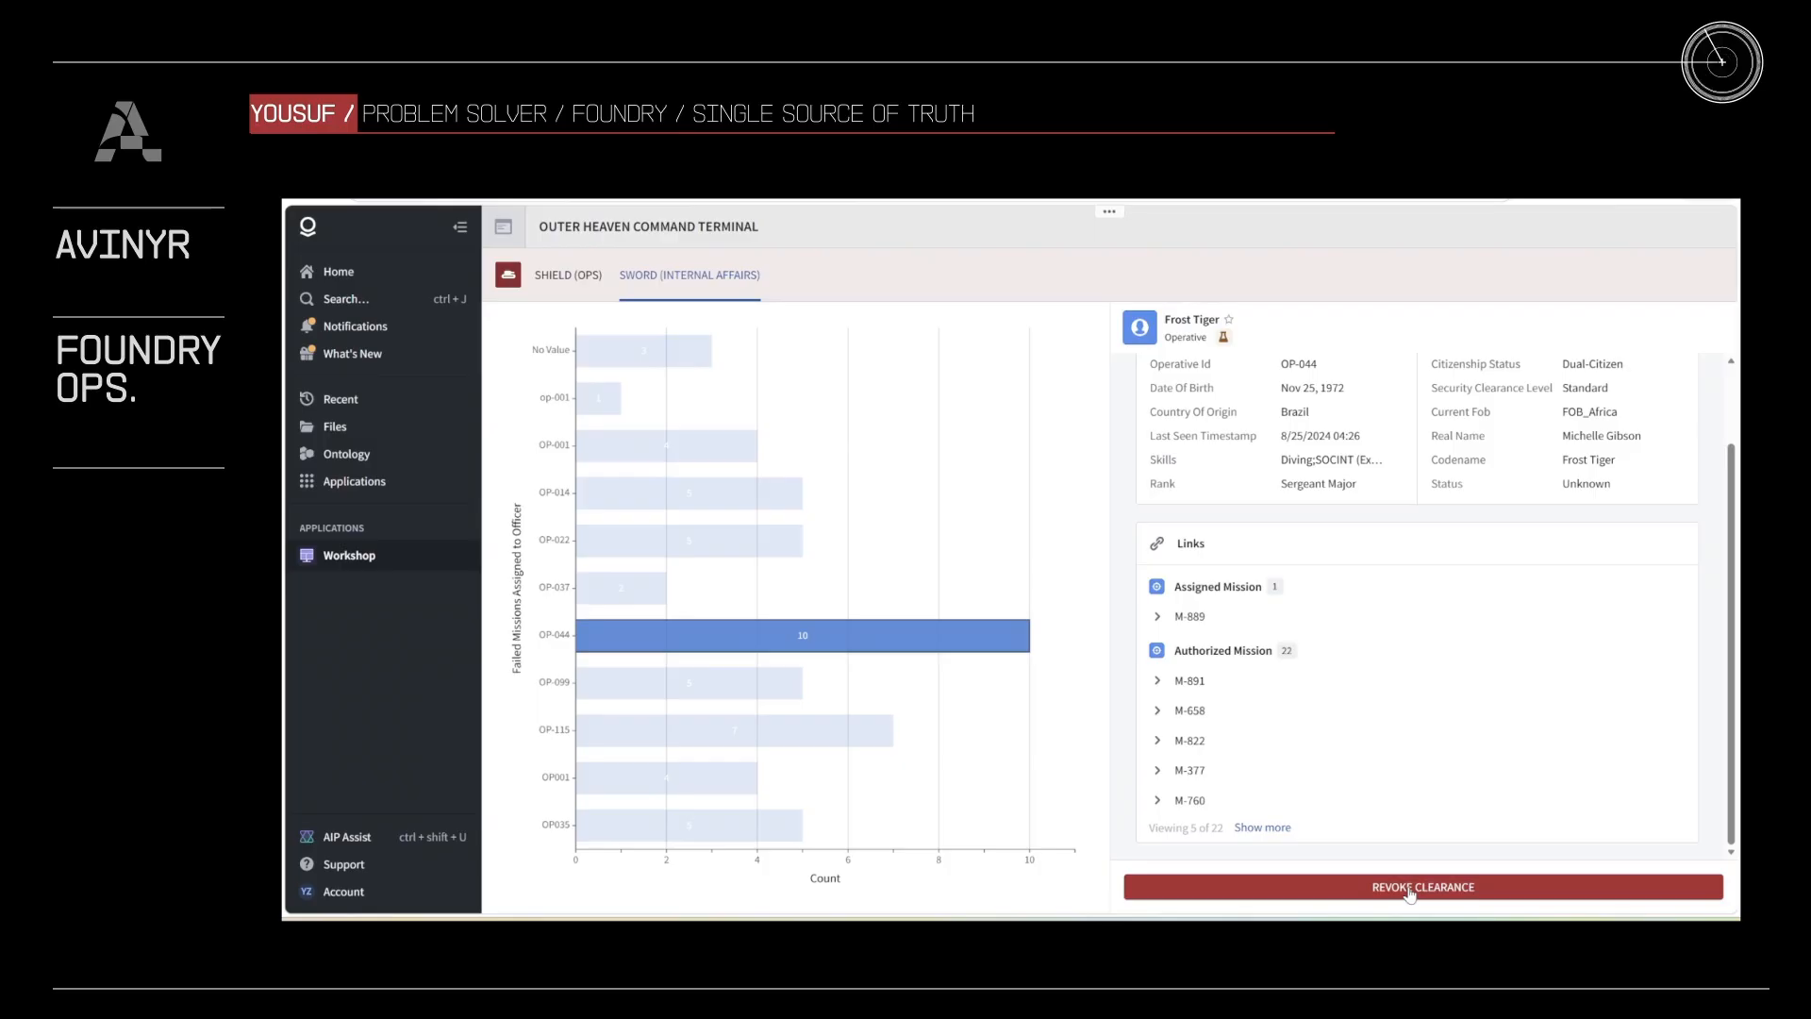
click(1410, 890)
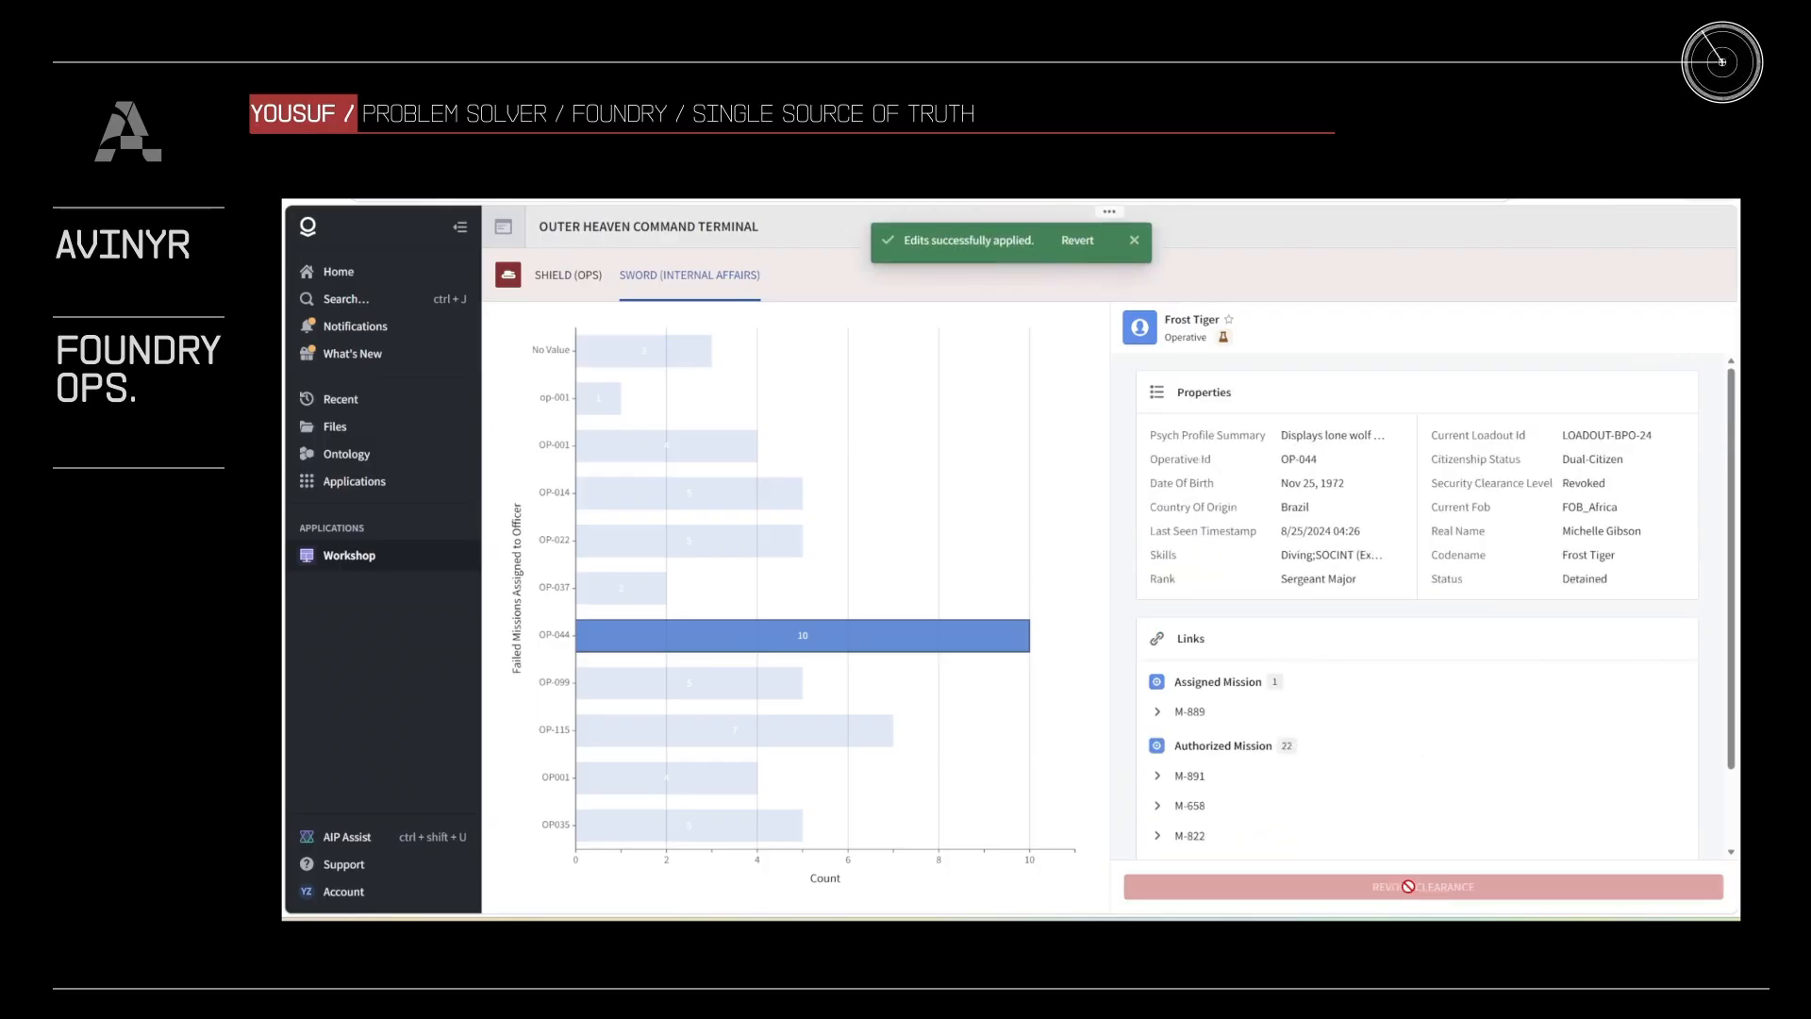
double_click(1597, 489)
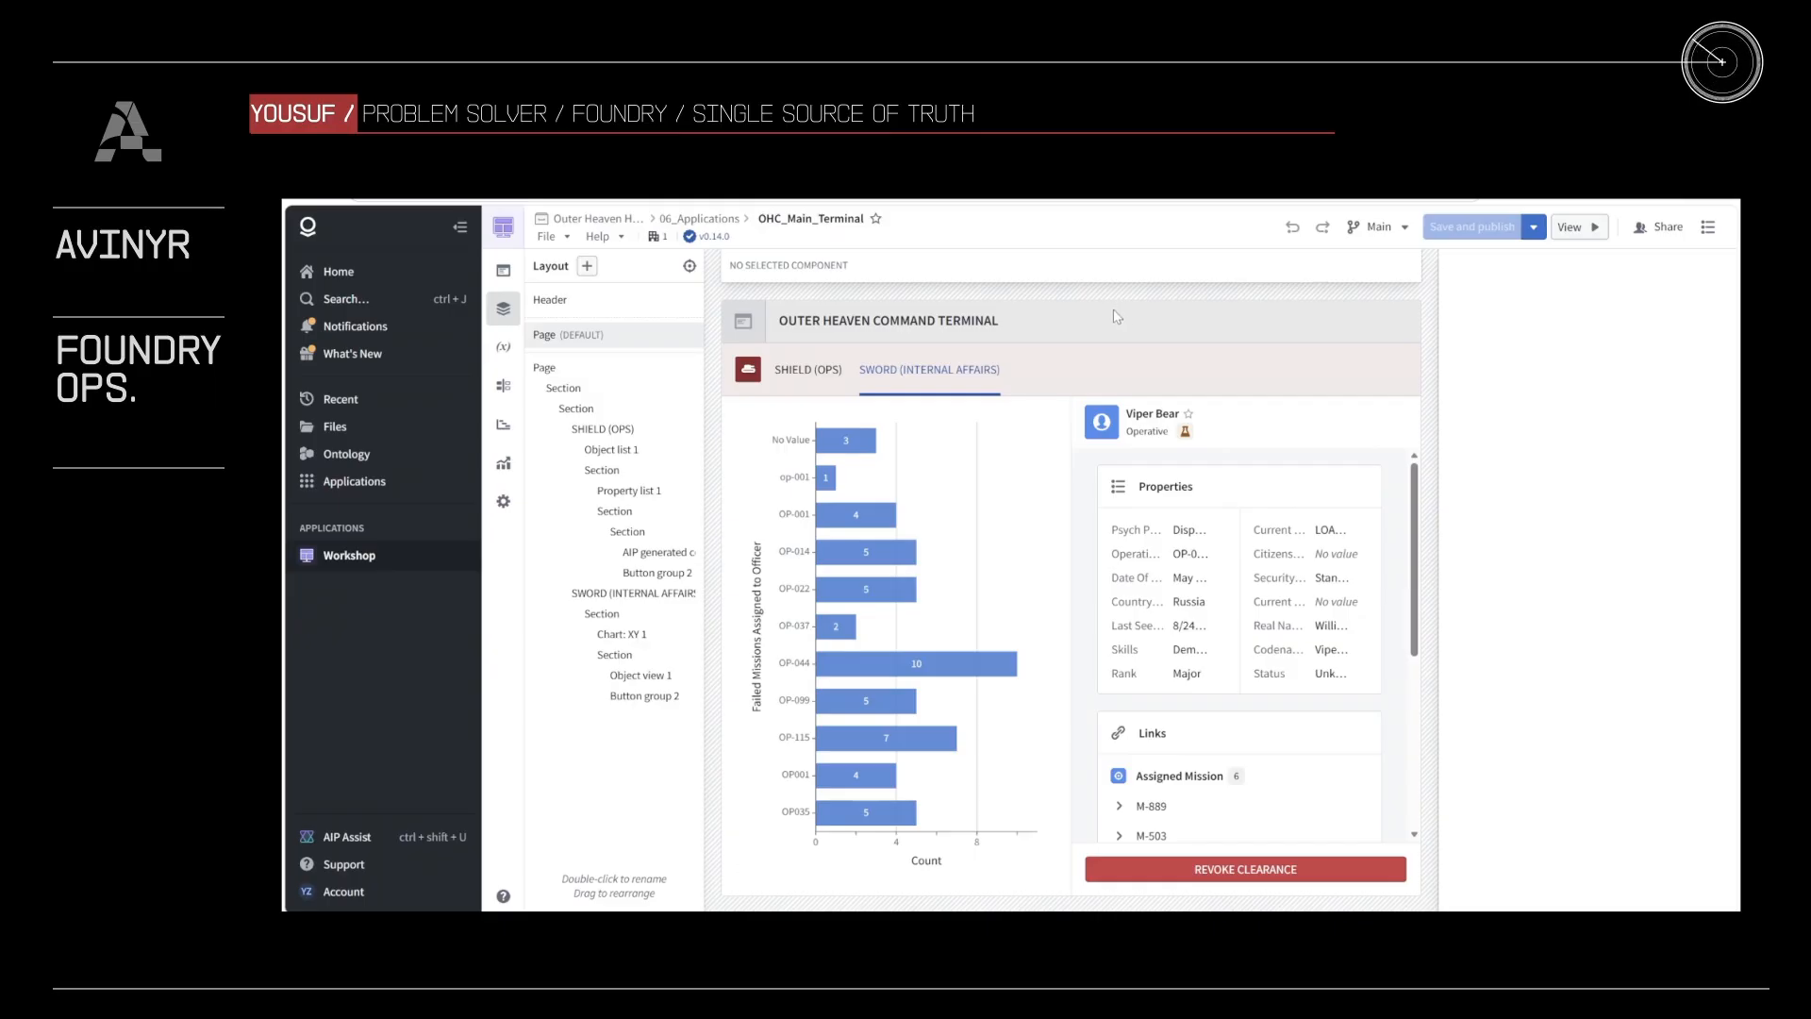
Step: Add an Edit History widget below the operative's object view in the editor, using operative_view as its object set
click(1363, 651)
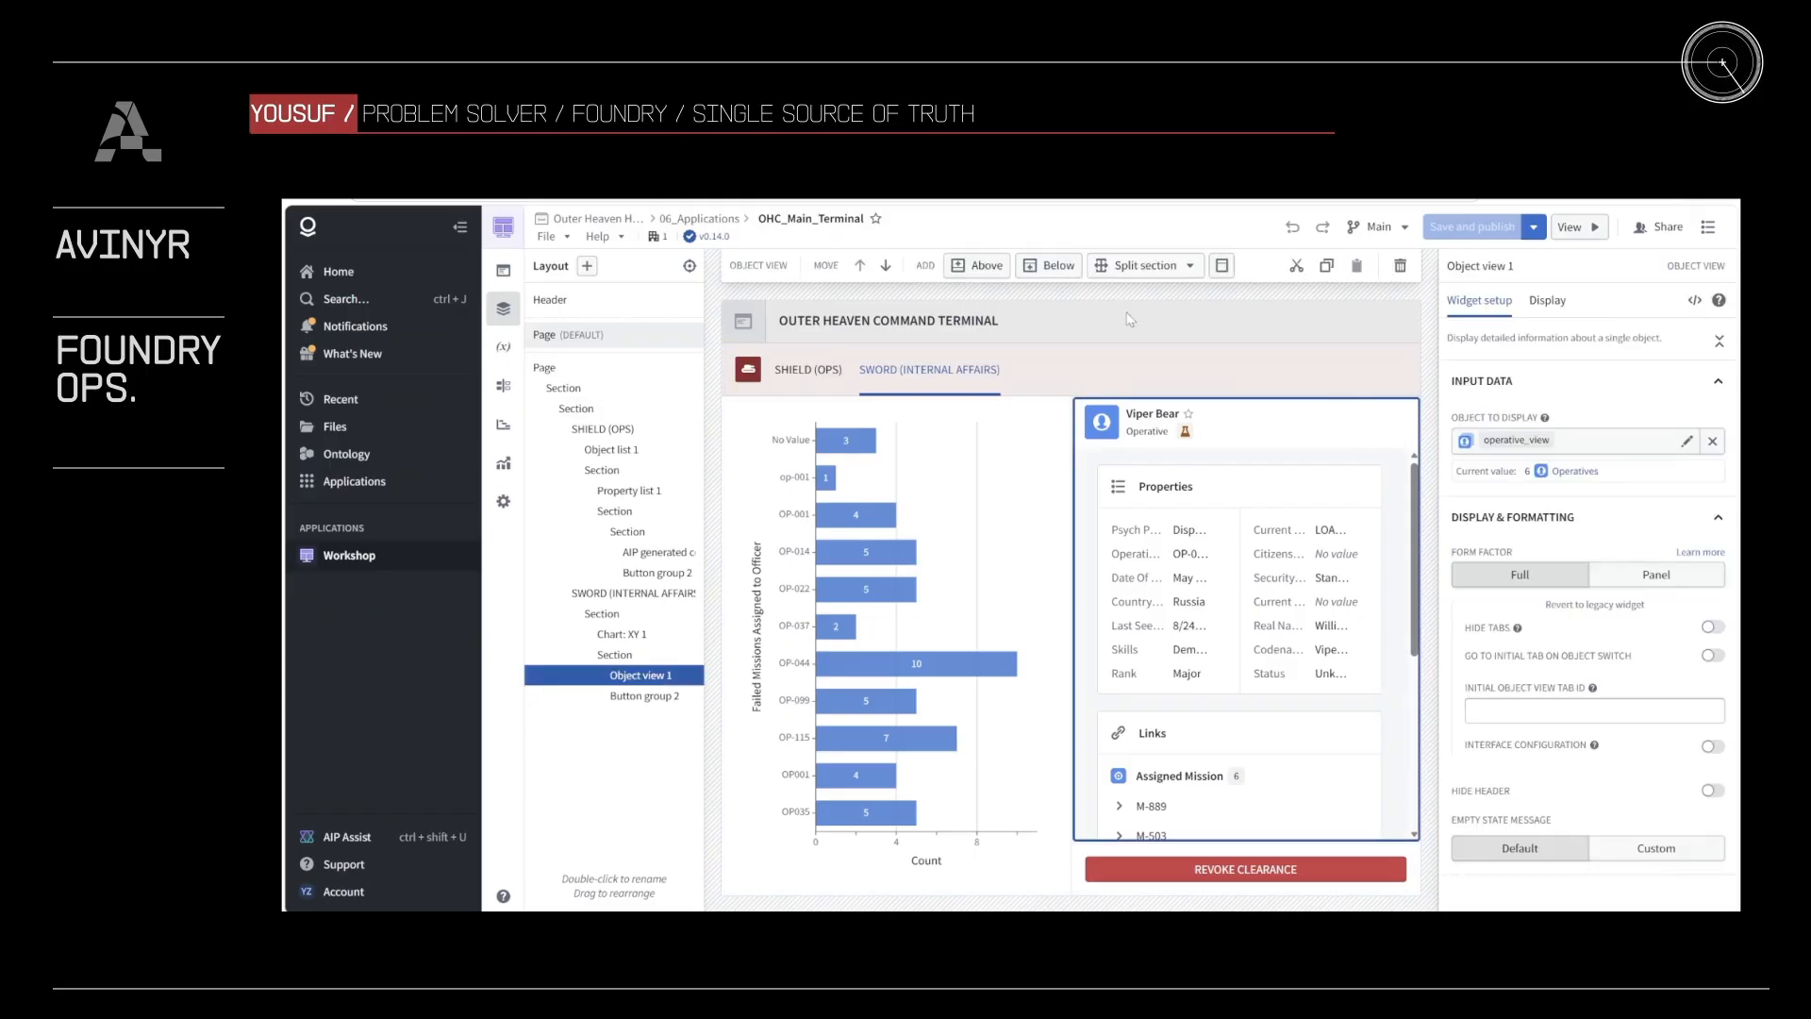
click(1068, 276)
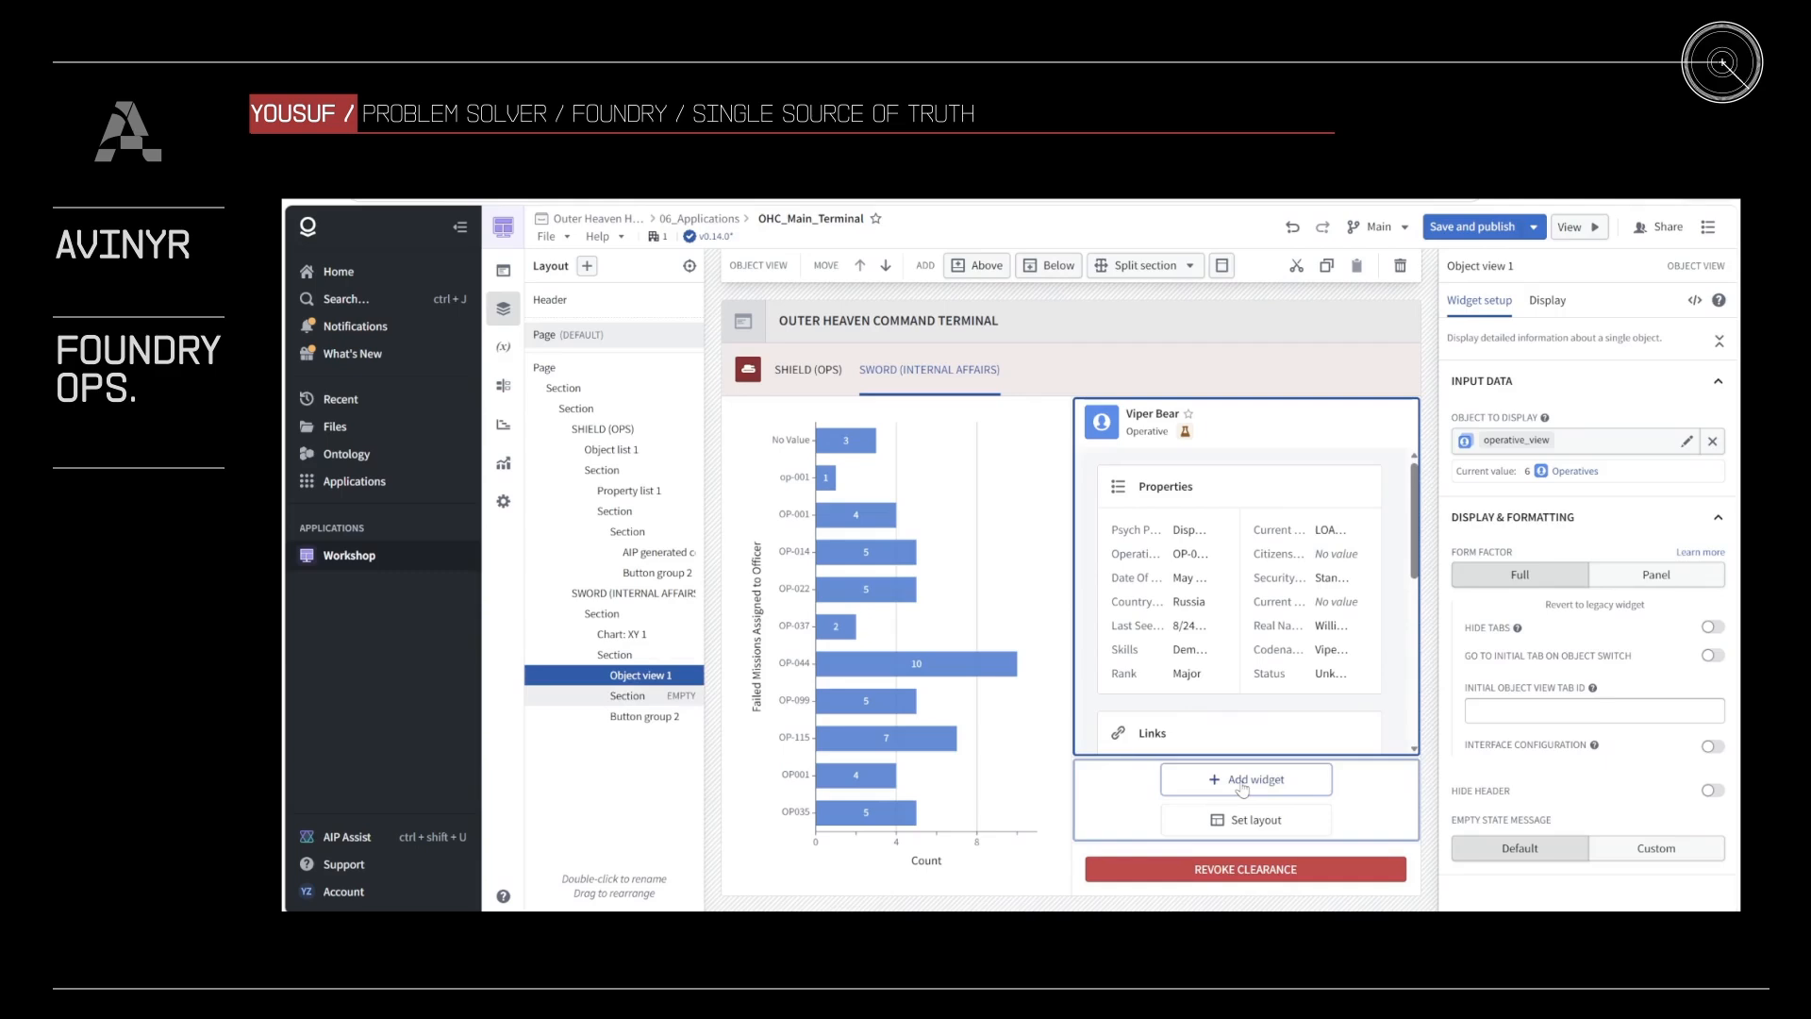
click(1243, 781)
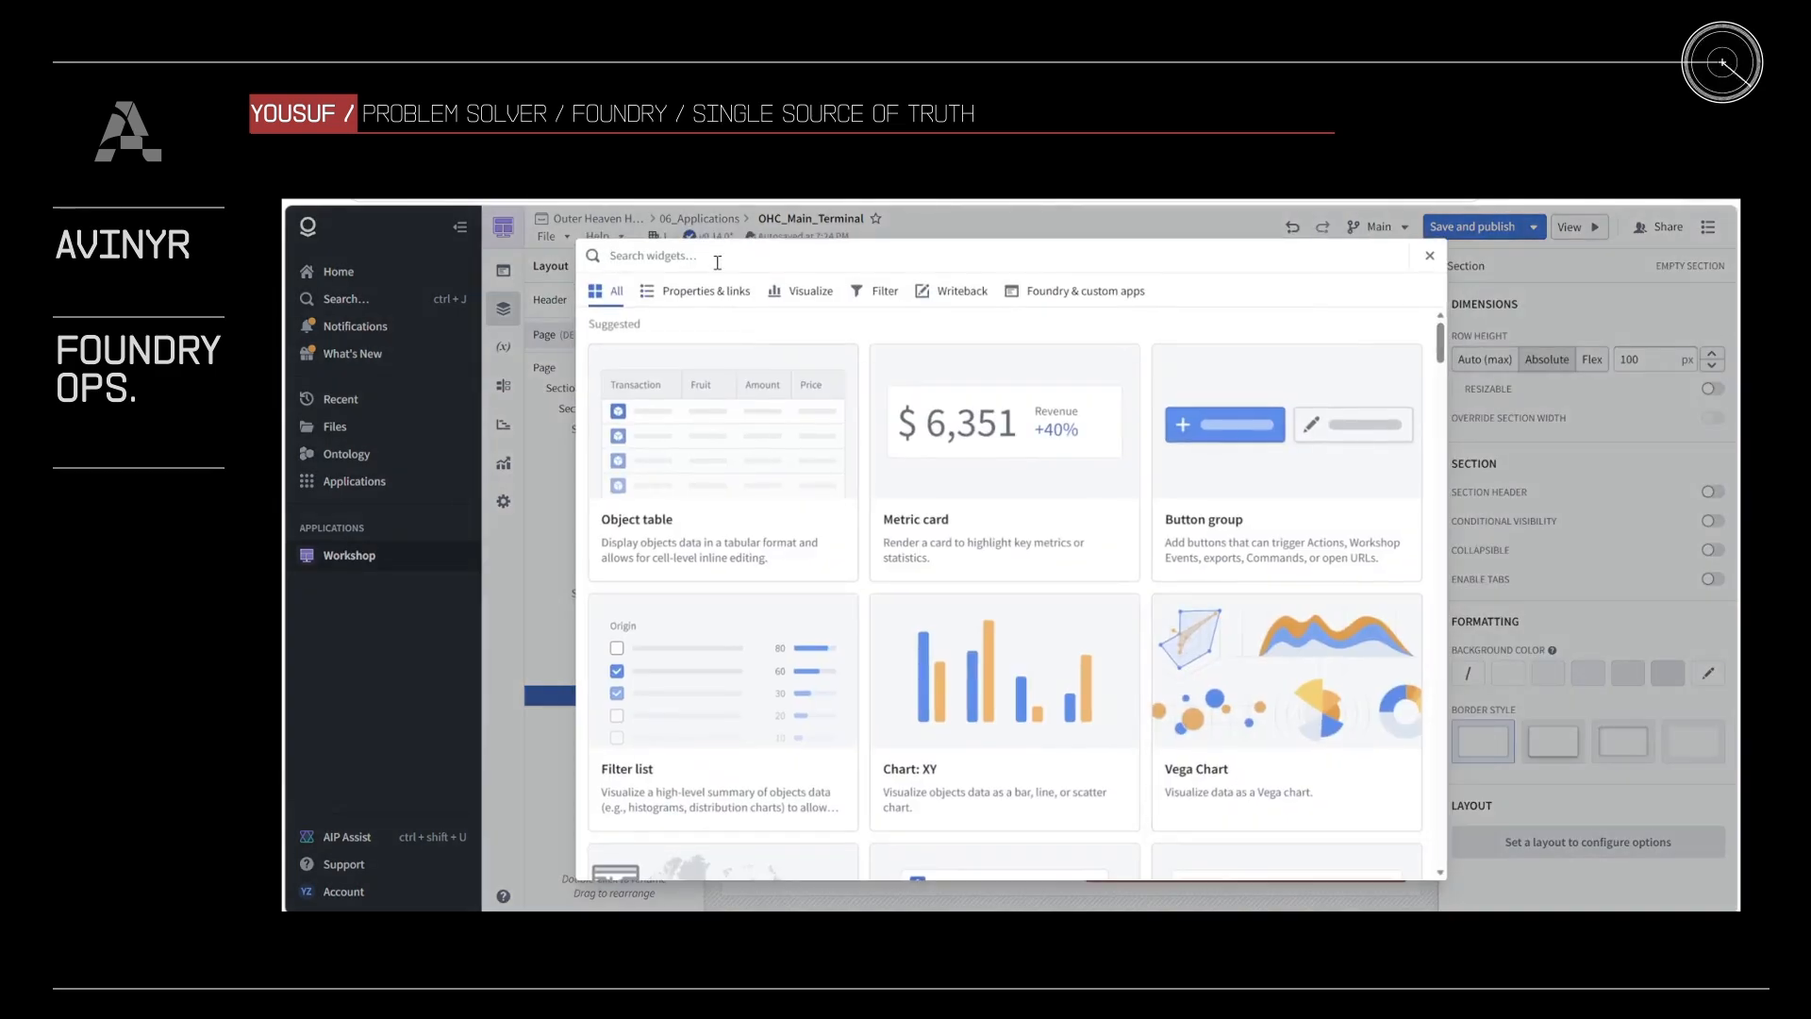
text(object his)
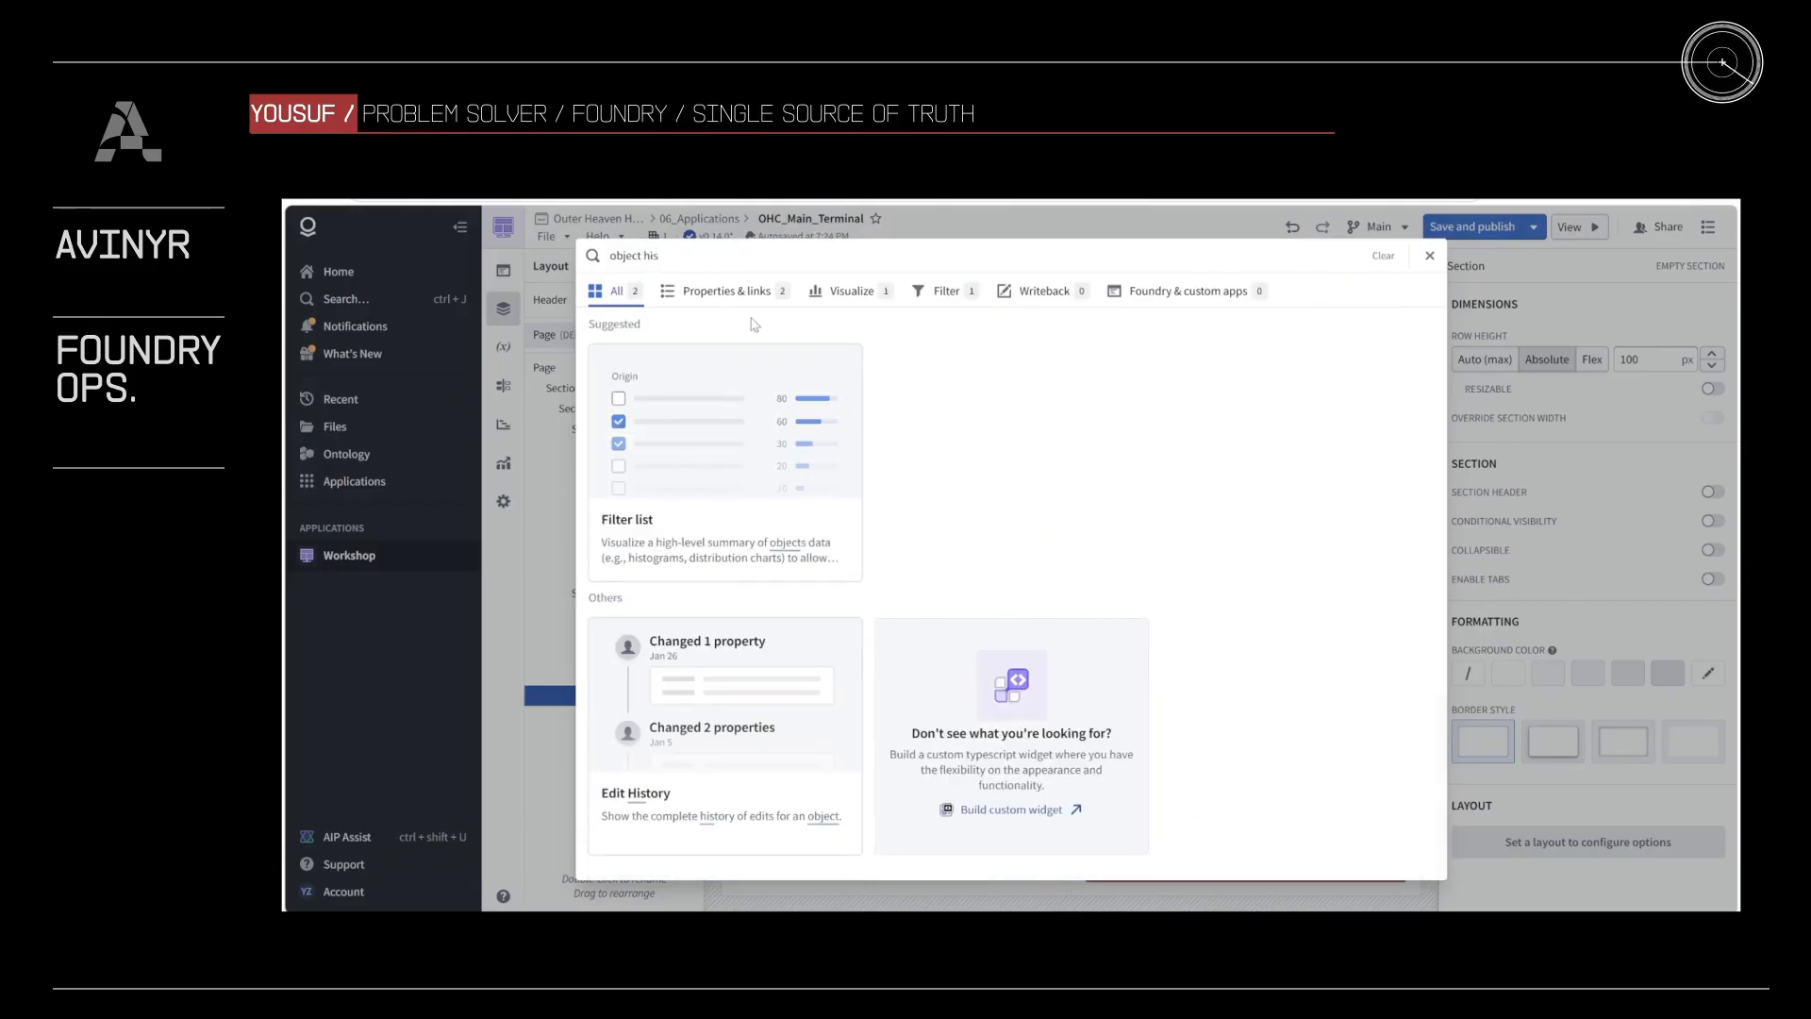
click(764, 797)
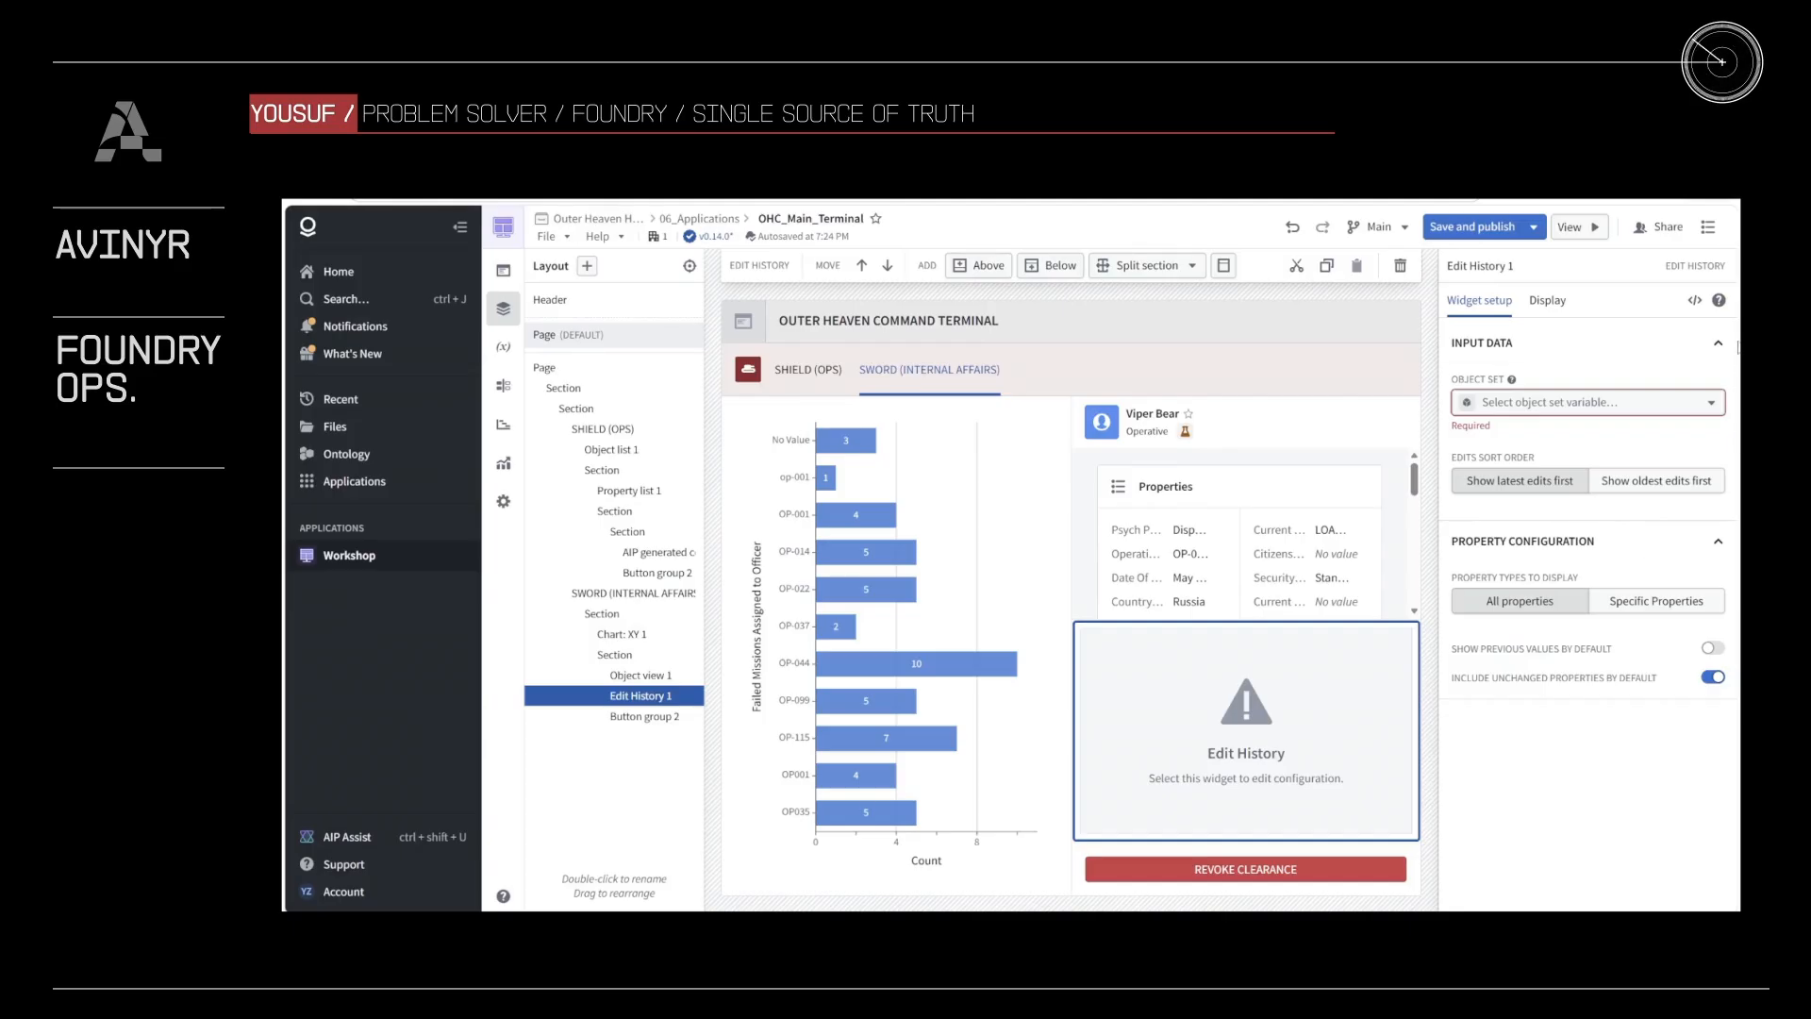
click(1629, 406)
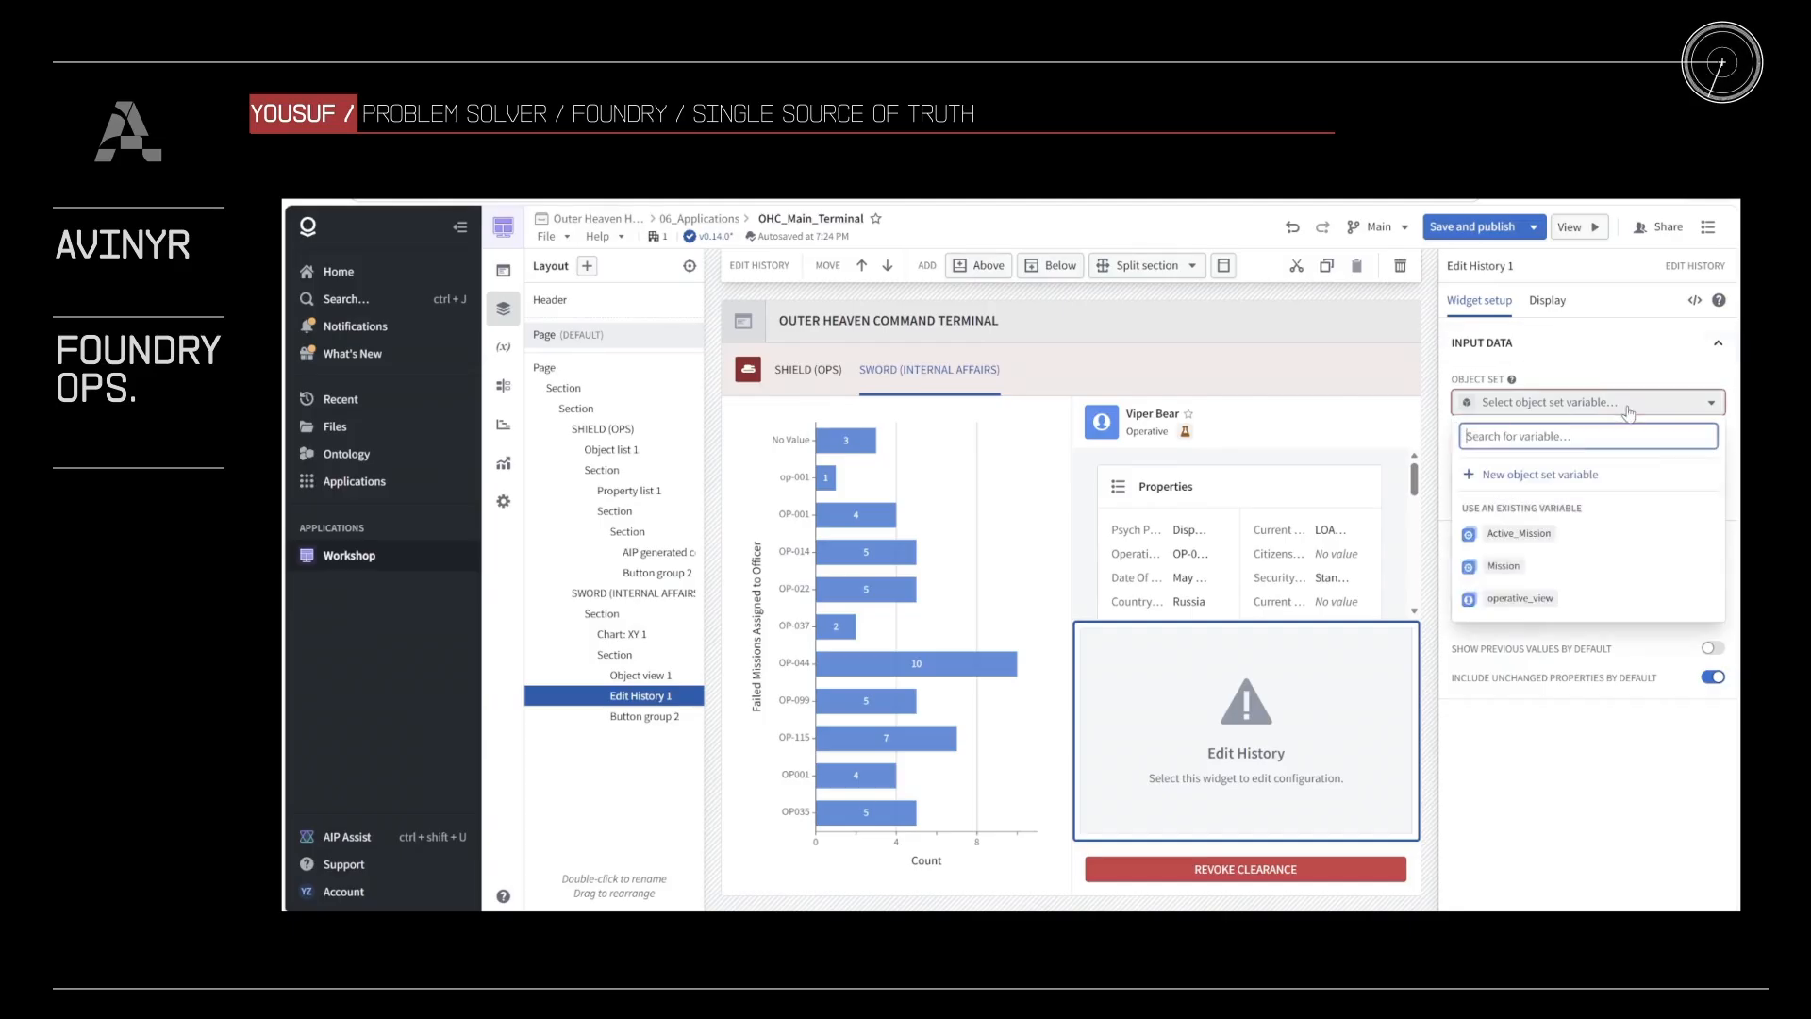
click(1579, 613)
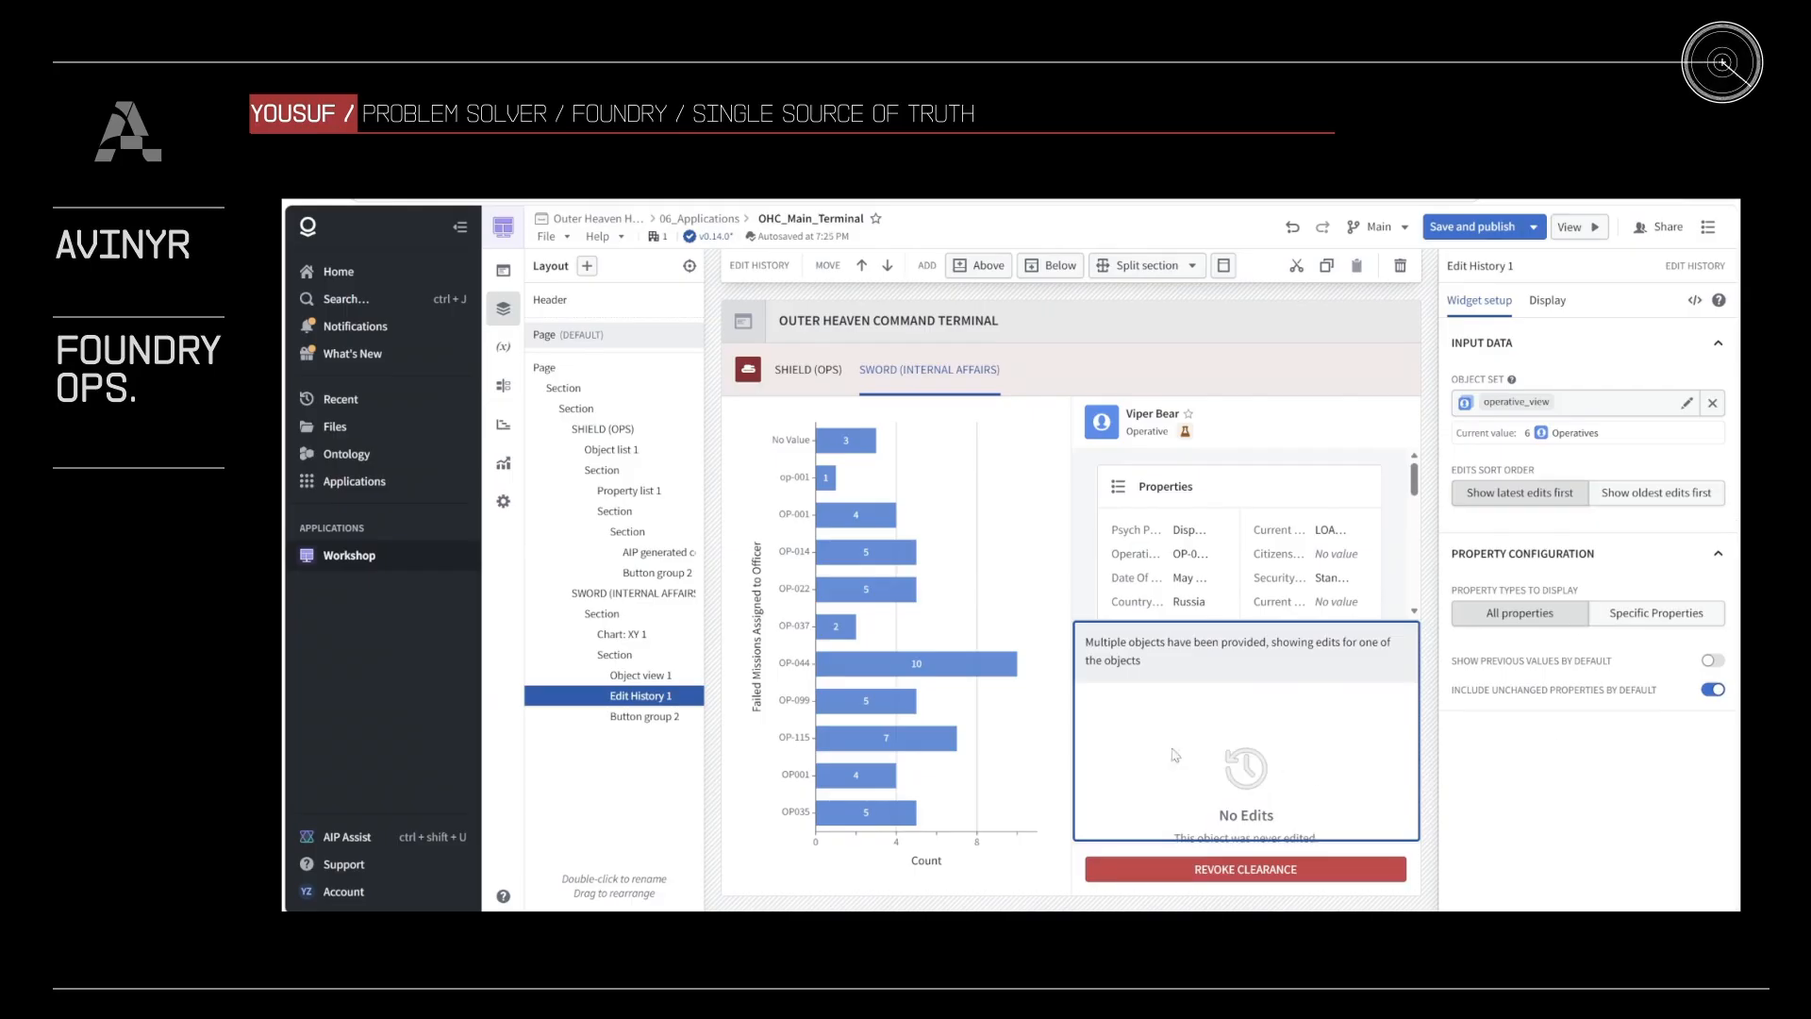
Step: Publish the module with OP-044 selected in the chart, and revoke that officer's clearance from the SWORD (INTERNAL AFFAIRS) tab in view mode
click(947, 671)
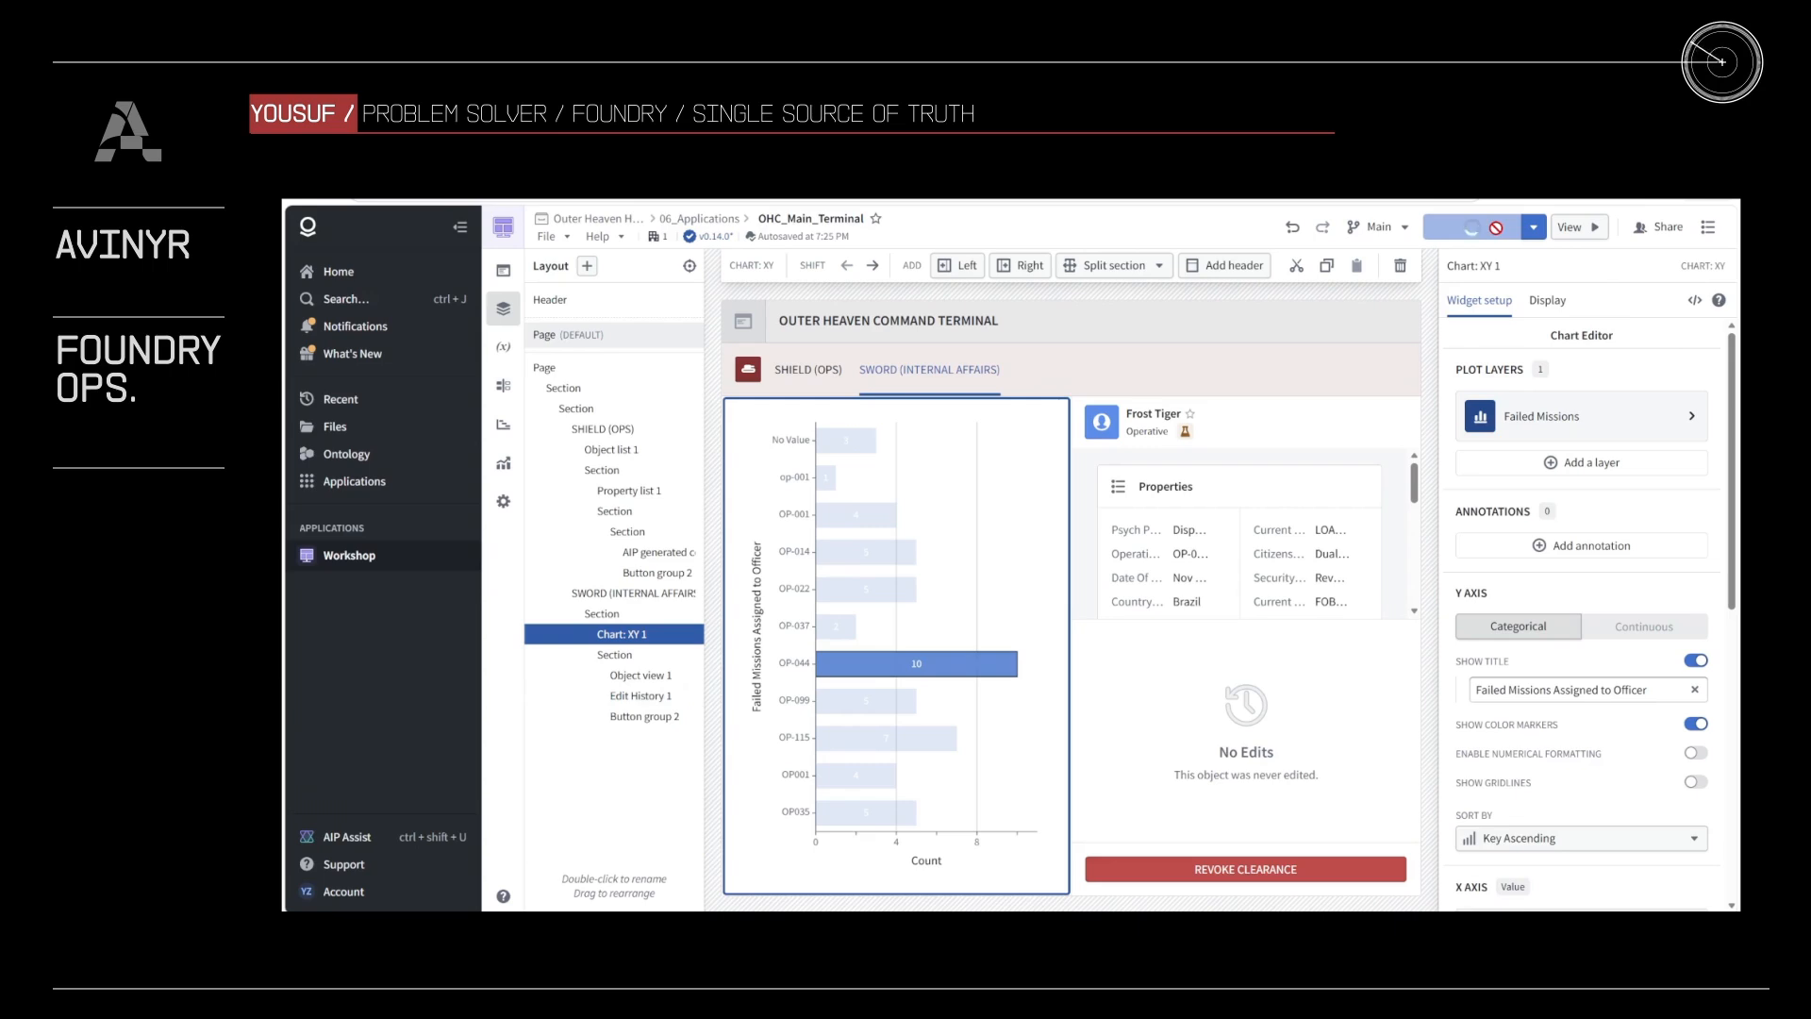
click(1592, 230)
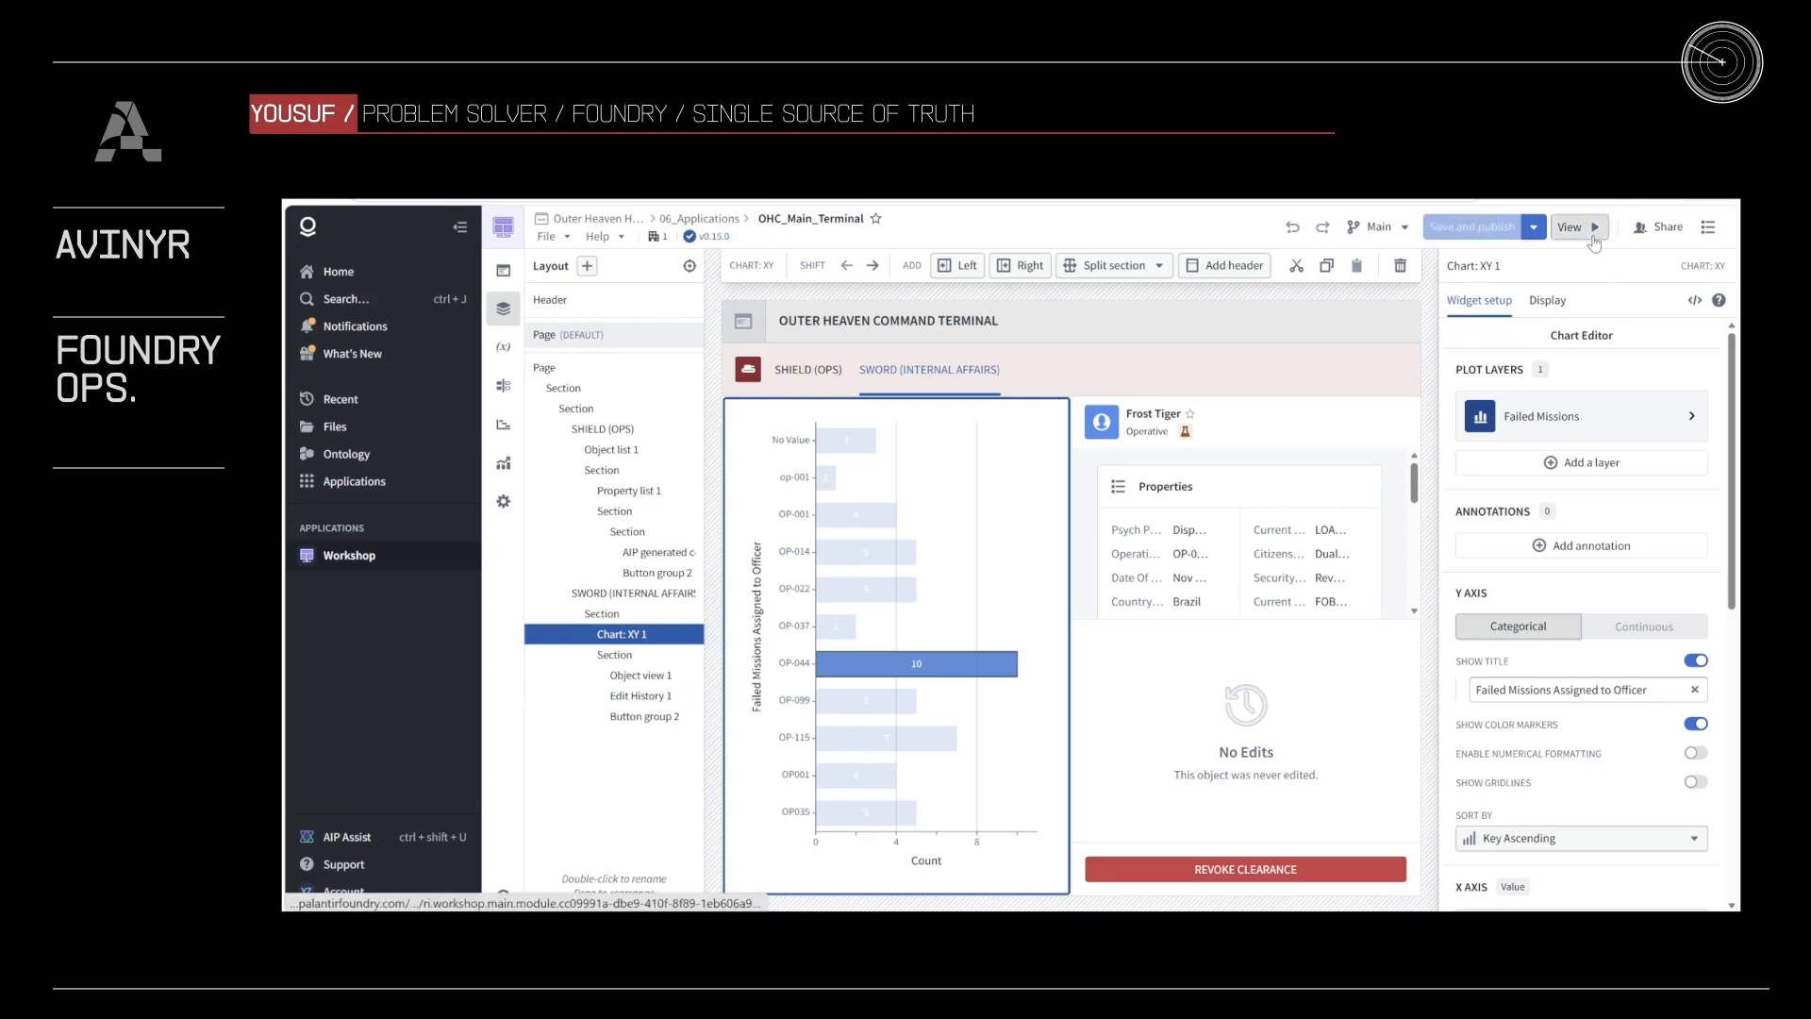
click(690, 275)
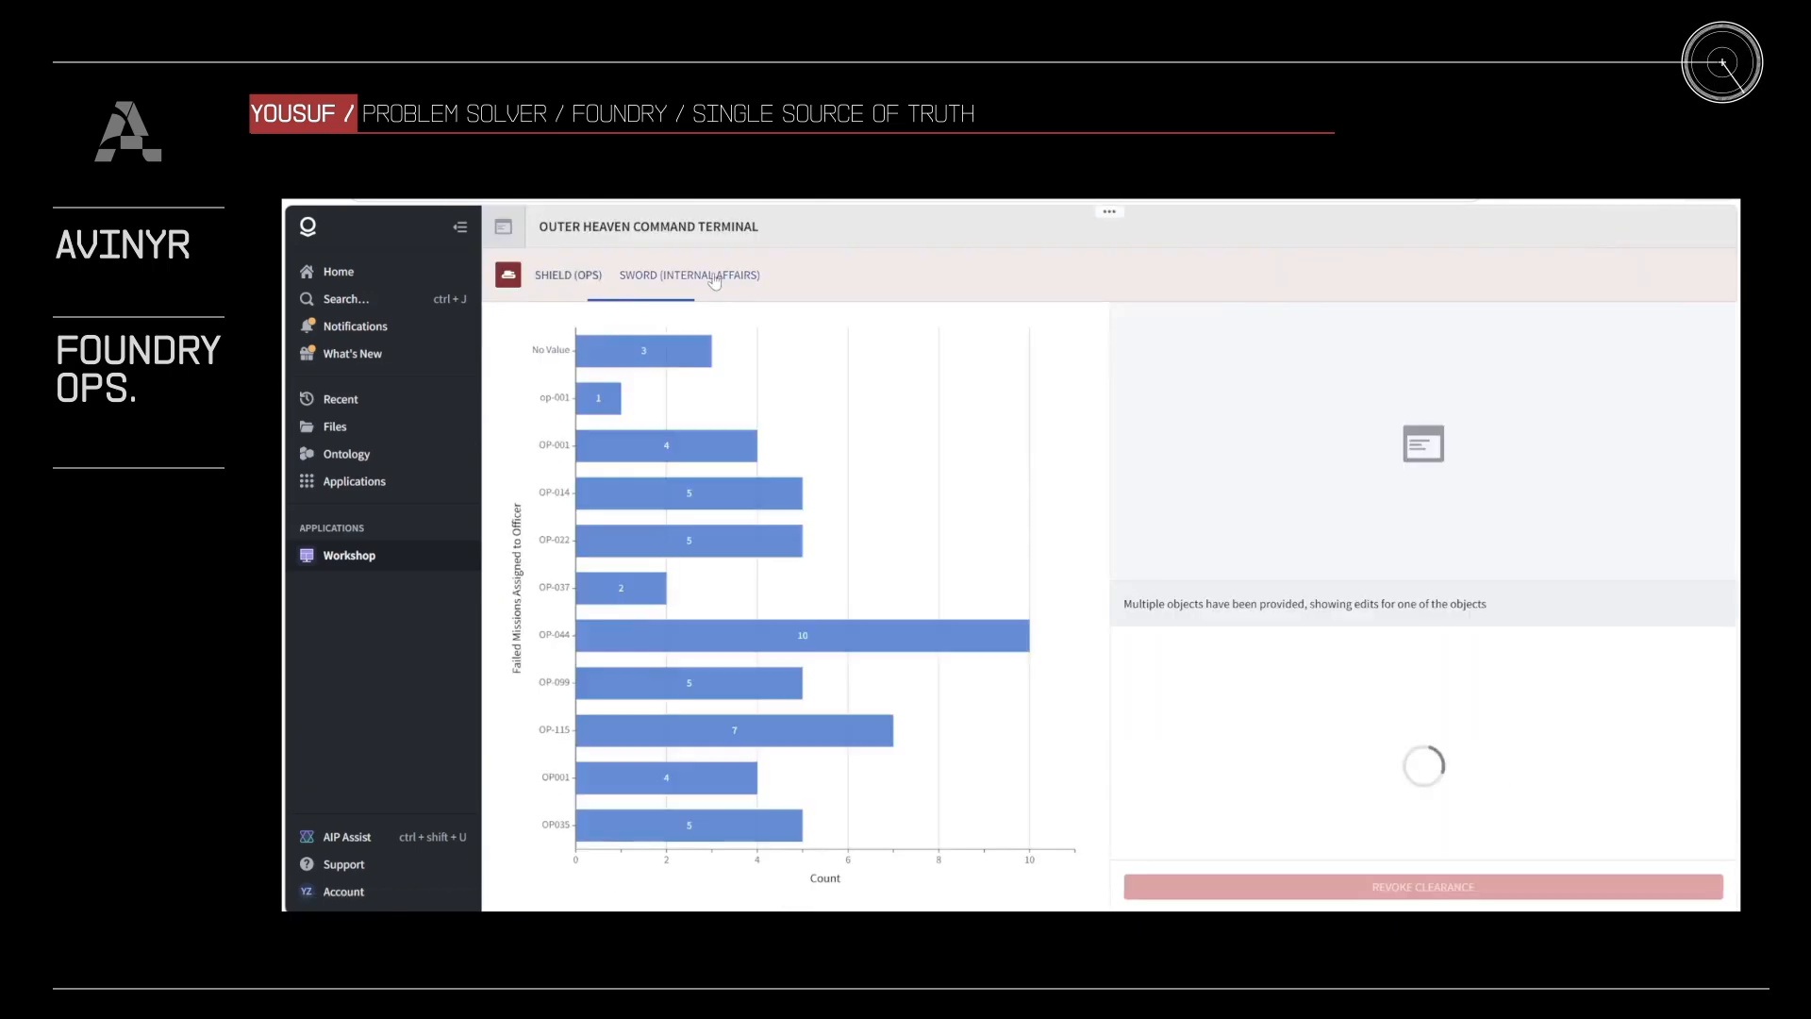
click(821, 649)
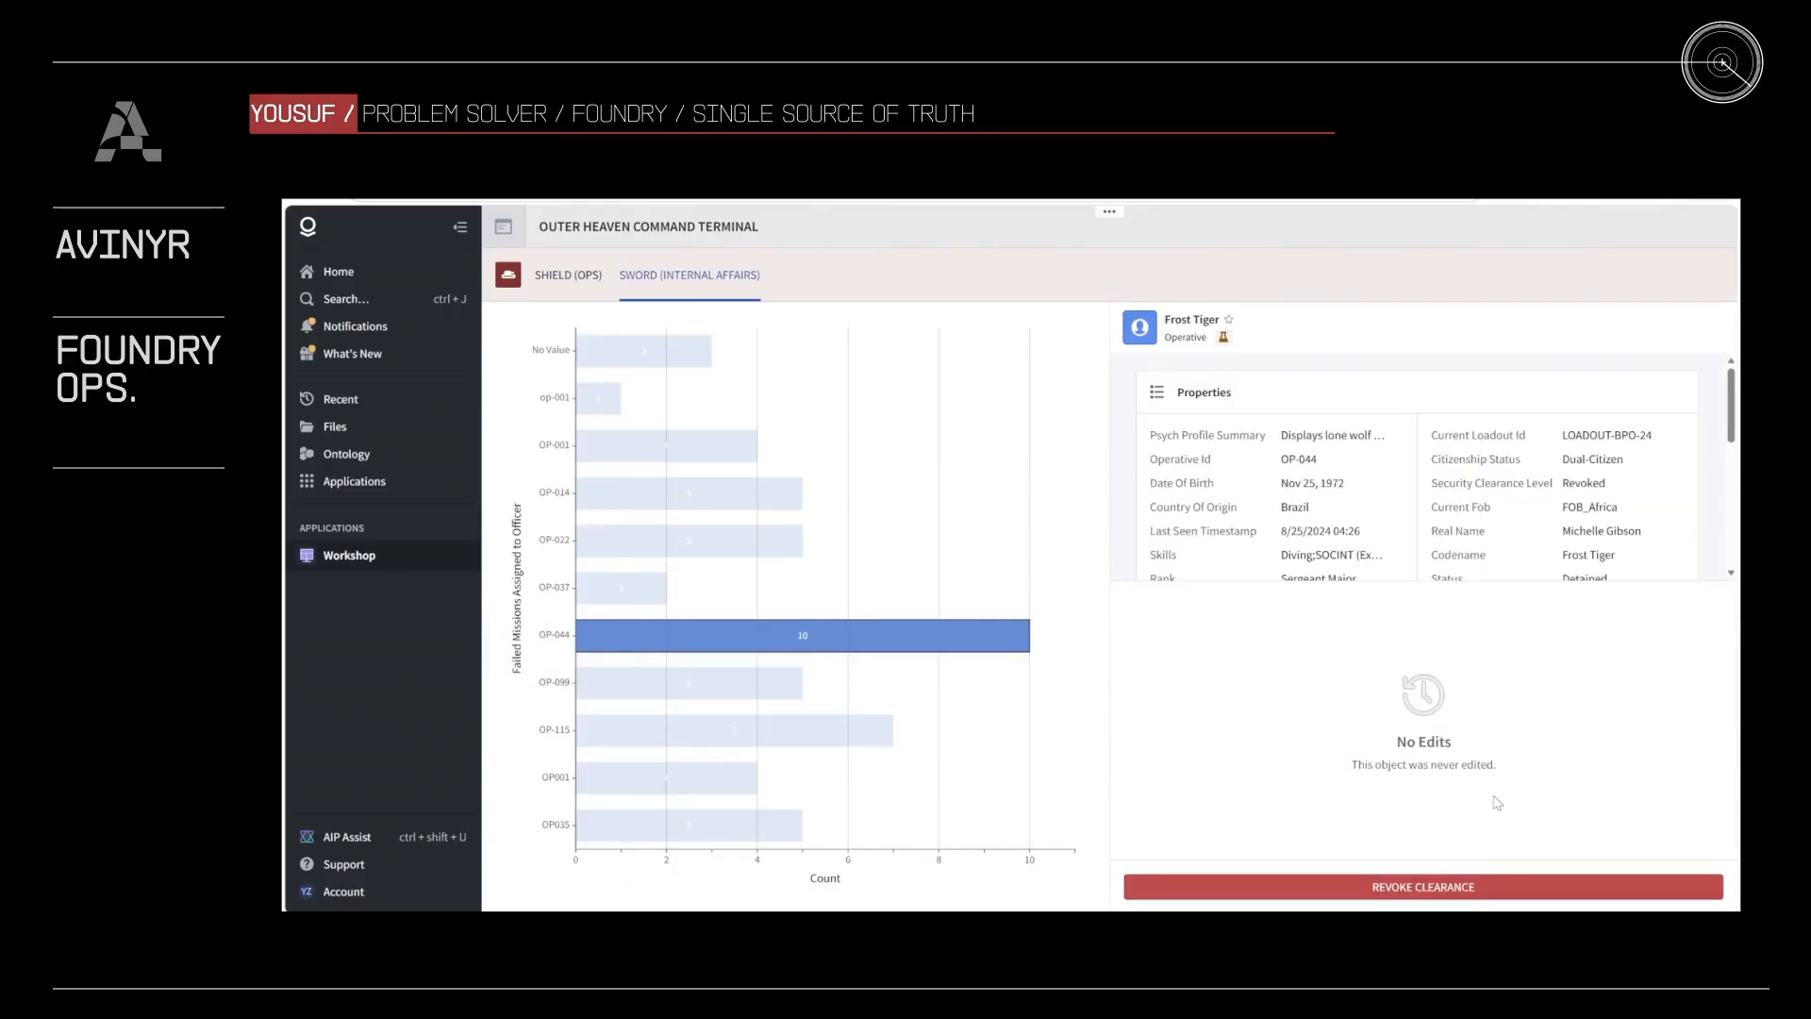
click(1472, 886)
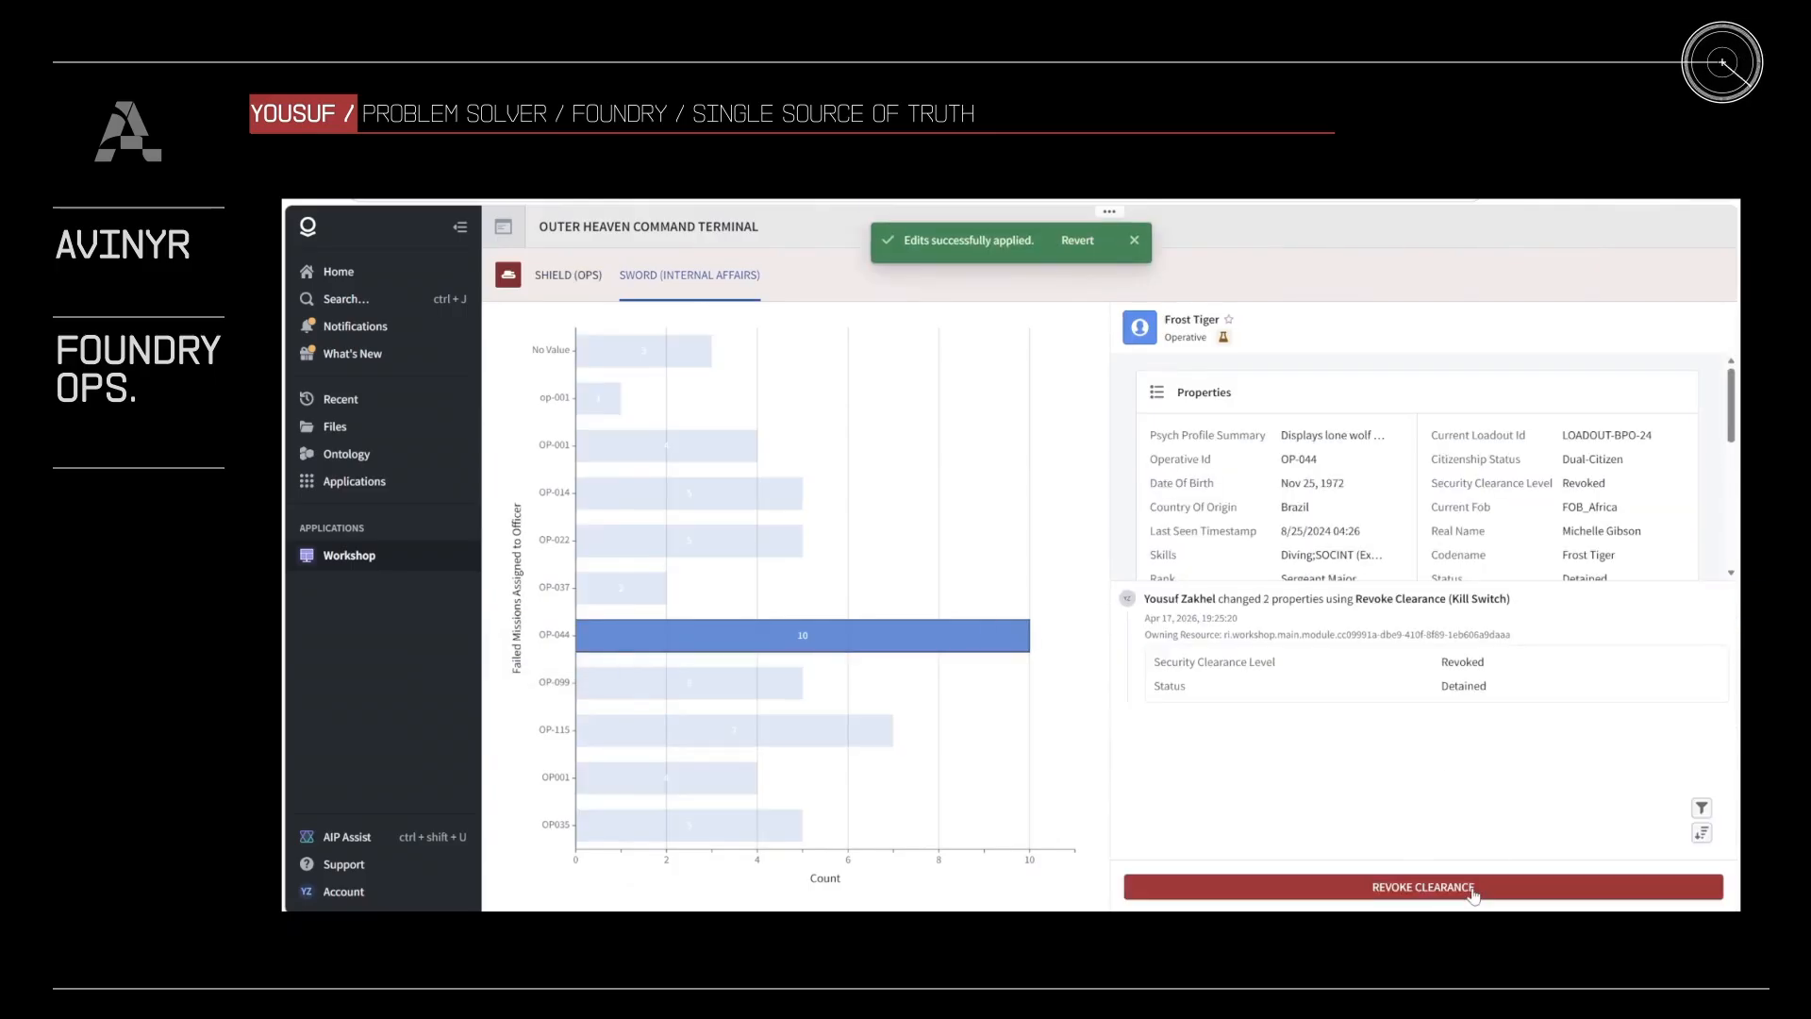